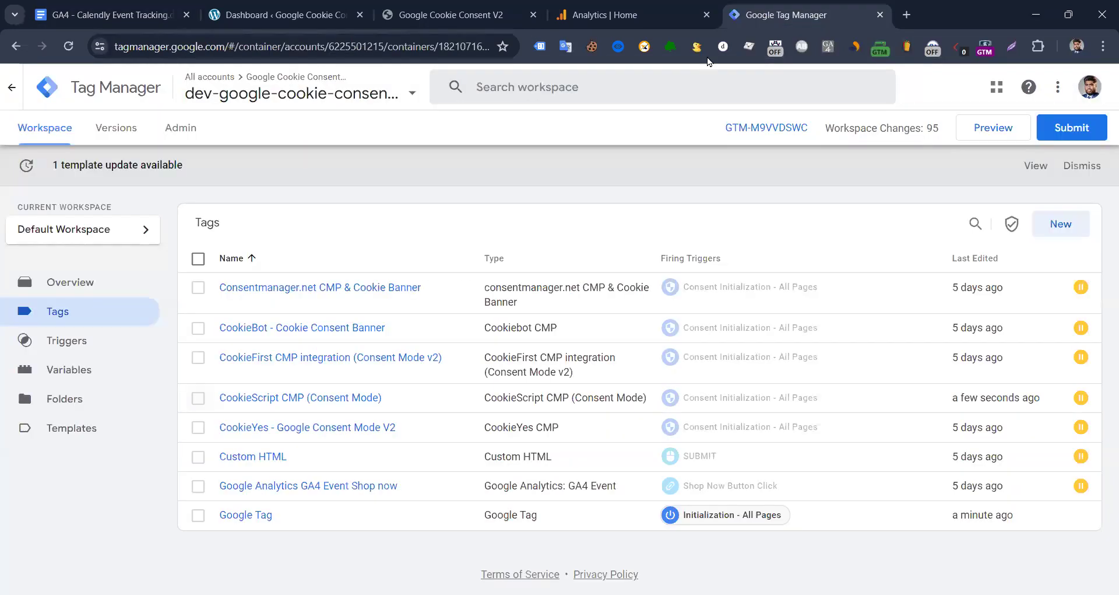
- Look through the home page of the Google Cookie Consent V2 demo site down to its lower sections
left_click(801, 18)
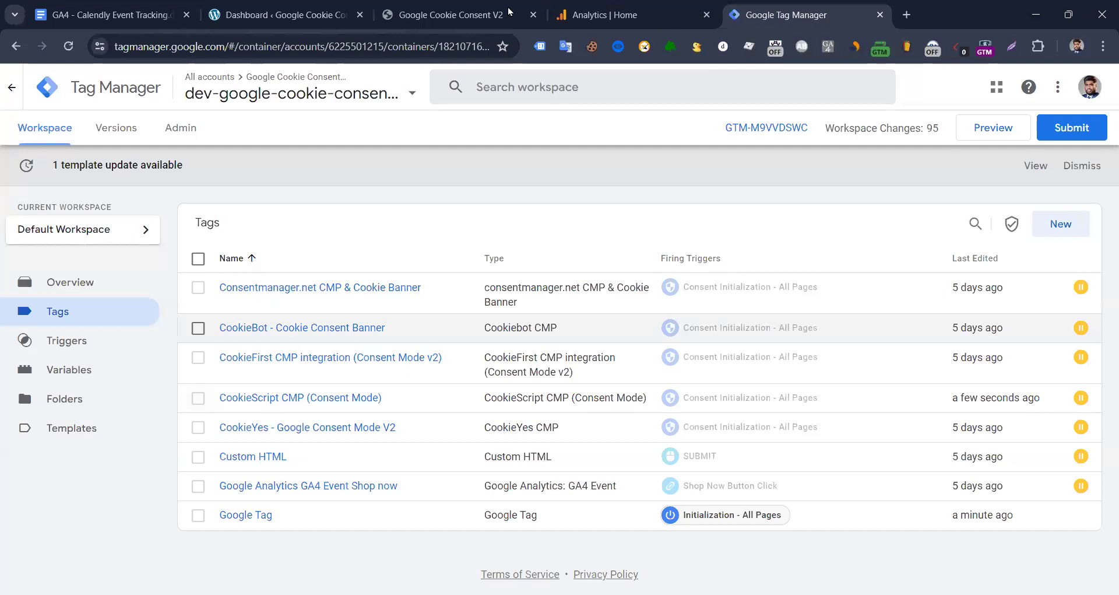
key("ctrl+shift+Tab")
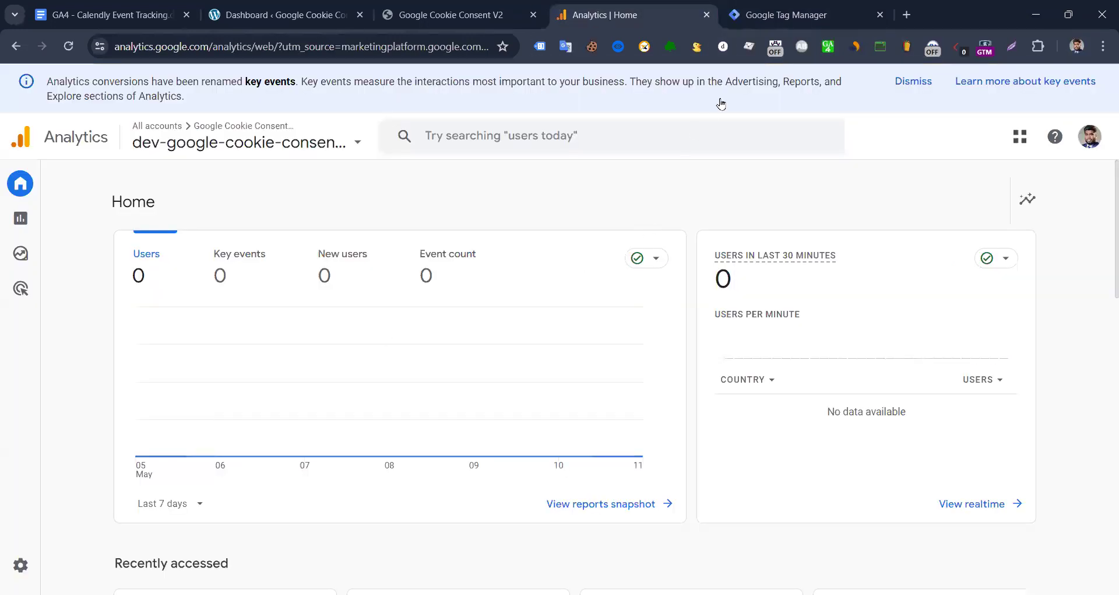
key("ctrl+shift+Tab")
scroll(548, 201, "down", 5)
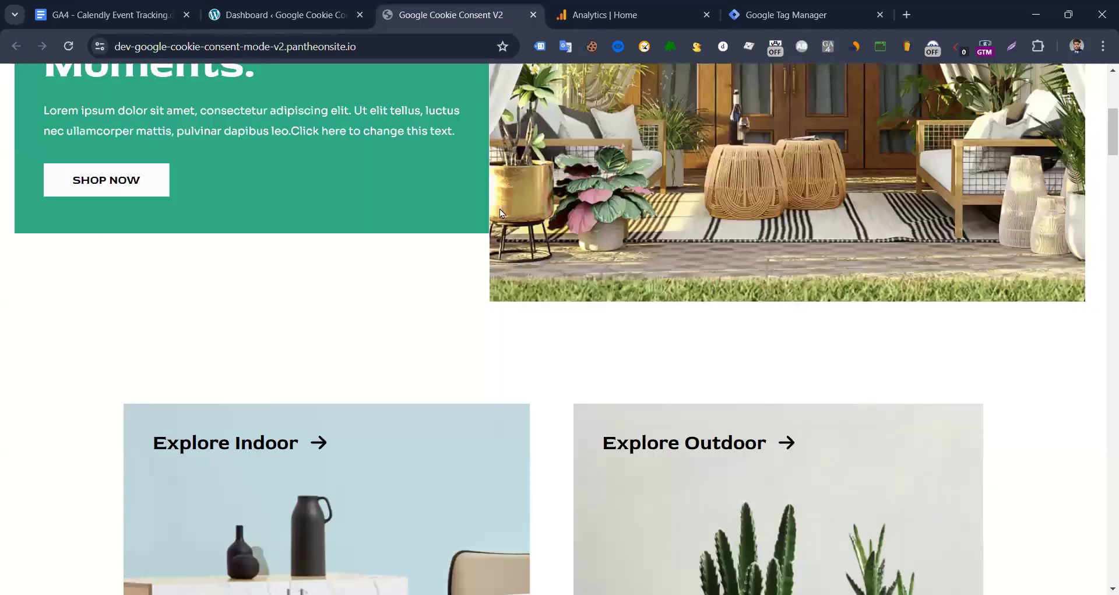
scroll(469, 207, "down", 10)
scroll(440, 192, "down", 4)
scroll(390, 212, "up", 5)
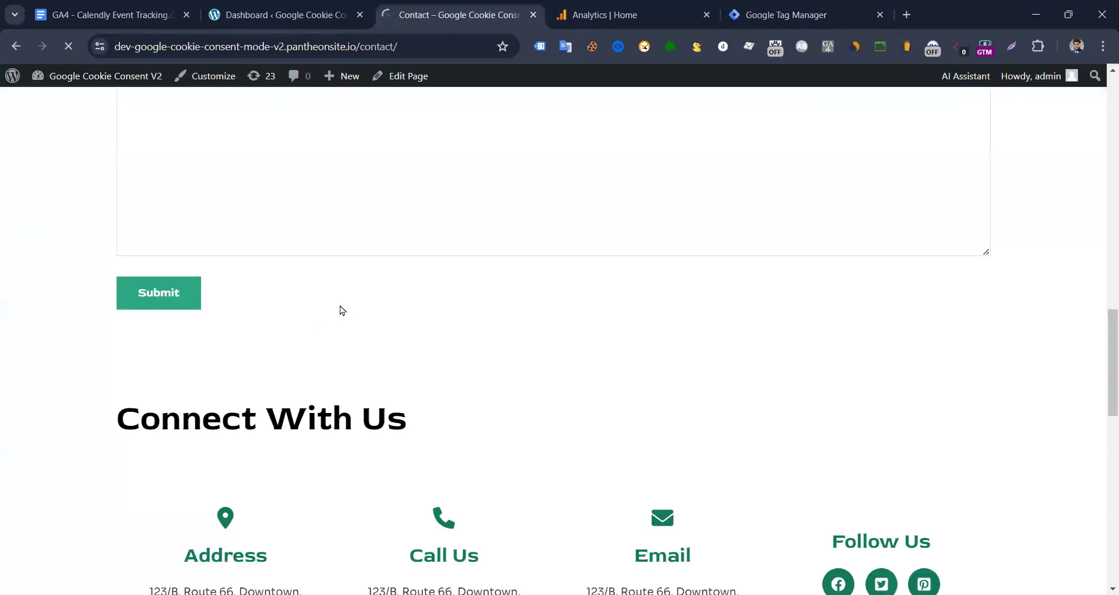
- Examine the demo site's Contact page, including its address, the enquiry form, the Connect With Us section and the map
scroll(340, 309, "down", 5)
scroll(426, 298, "up", 15)
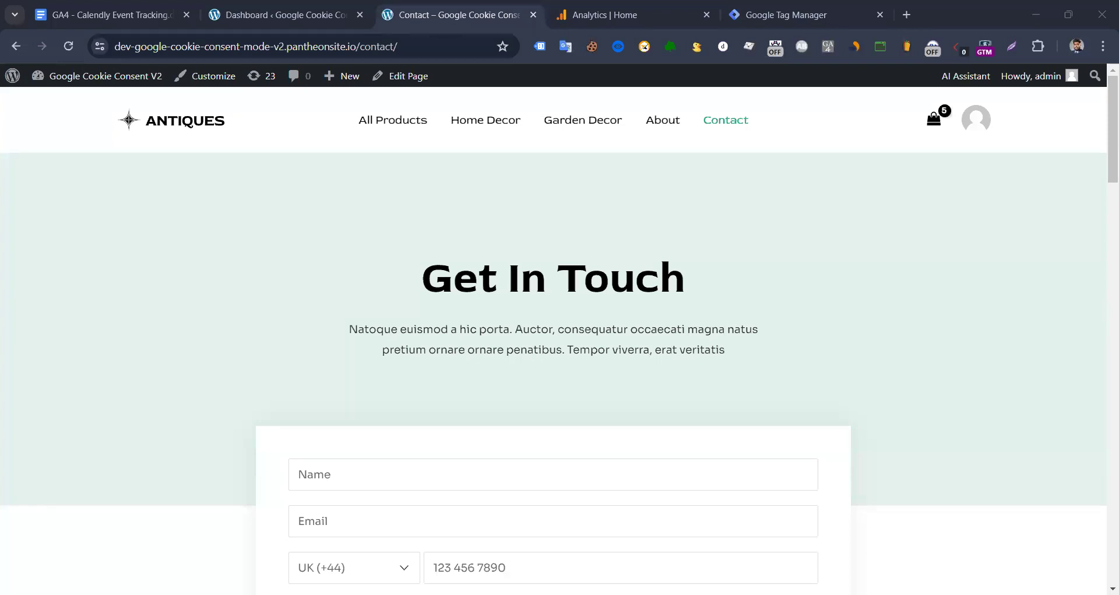
scroll(359, 239, "down", 13)
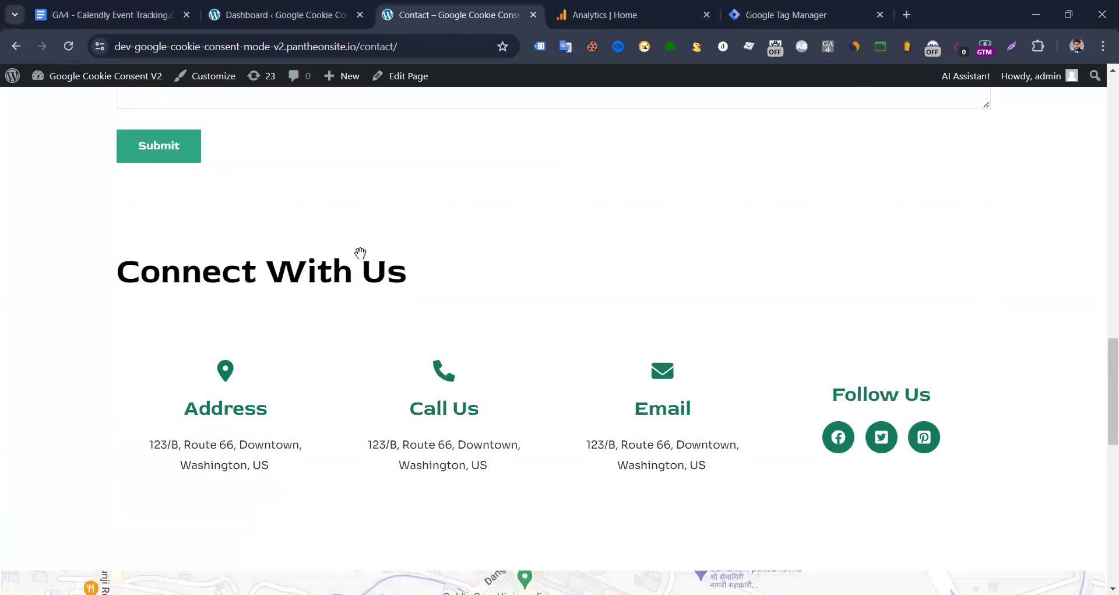
scroll(360, 252, "down", 1)
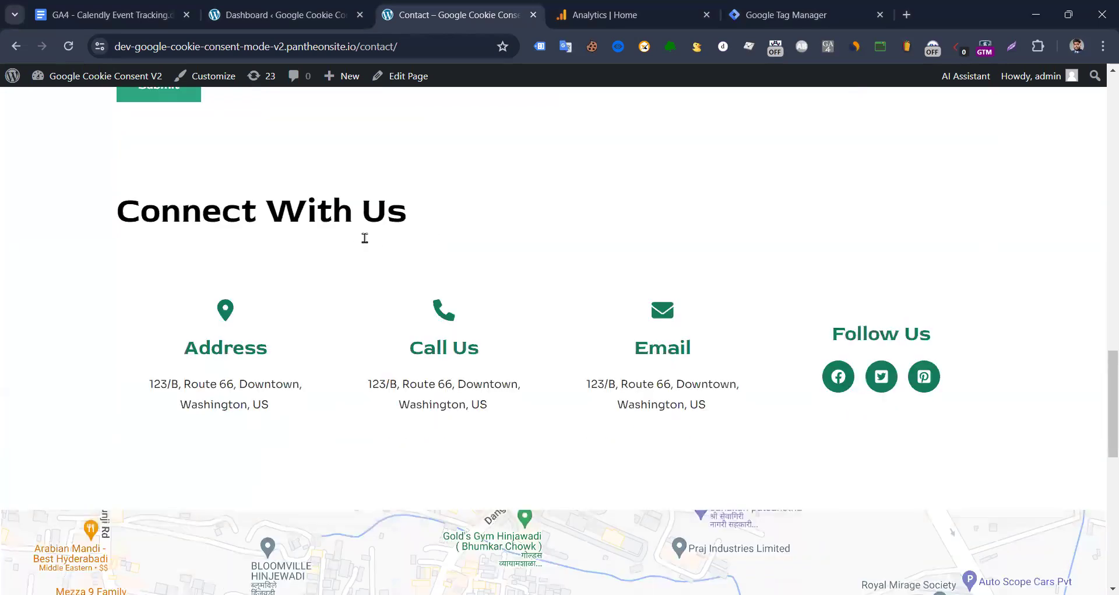
scroll(247, 251, "down", 3)
scroll(250, 248, "up", 20)
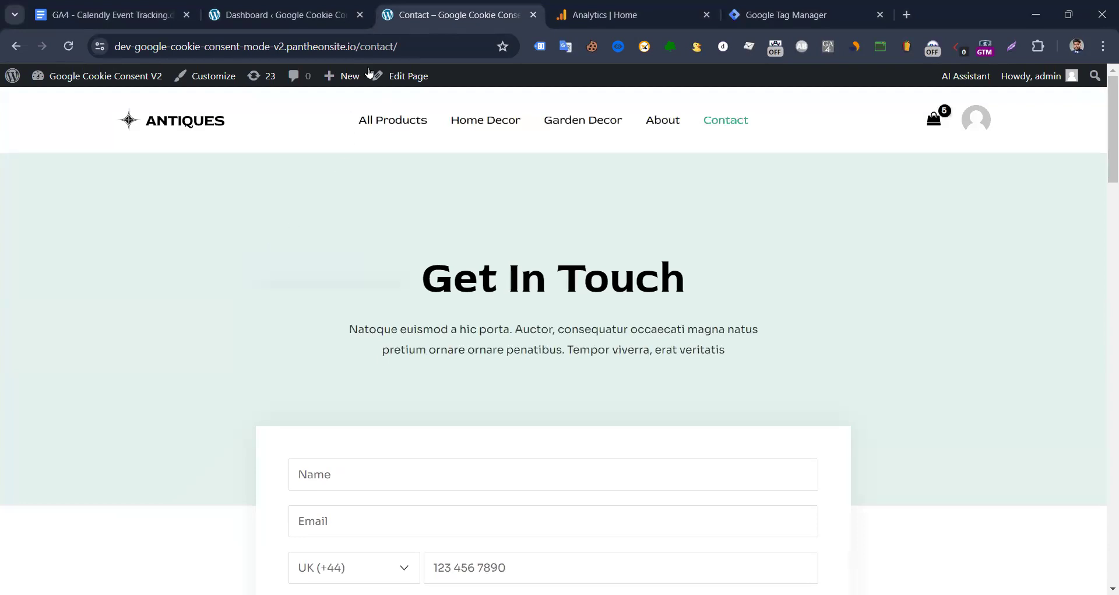
left_click_drag(360, 46, 109, 51)
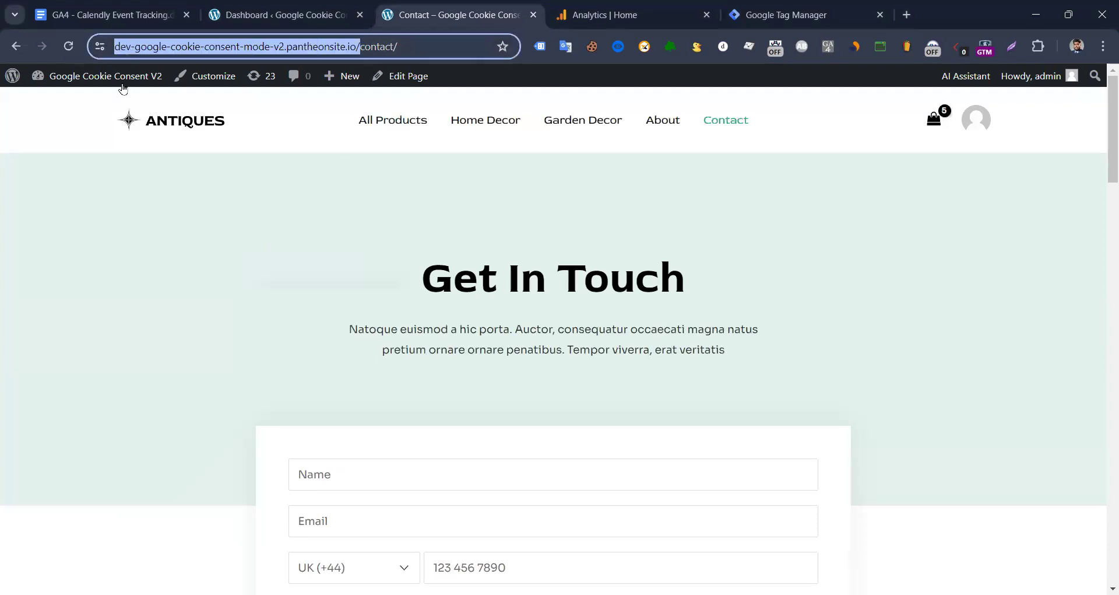
left_click(117, 231)
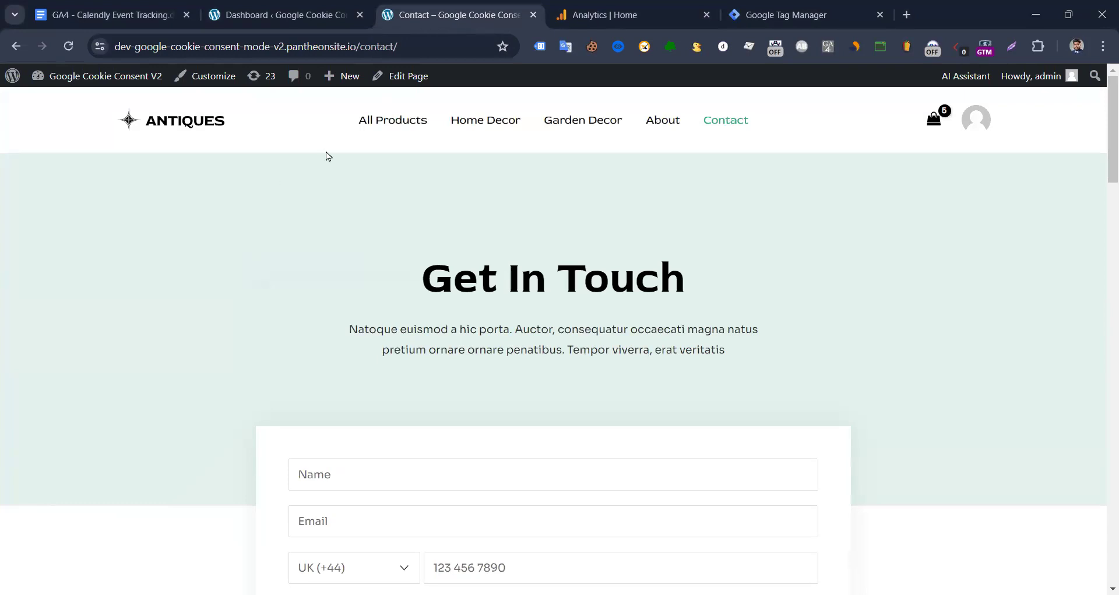
scroll(574, 251, "down", 5)
scroll(574, 245, "up", 5)
- Open a new browser tab with an empty address field
left_click(906, 16)
type("A")
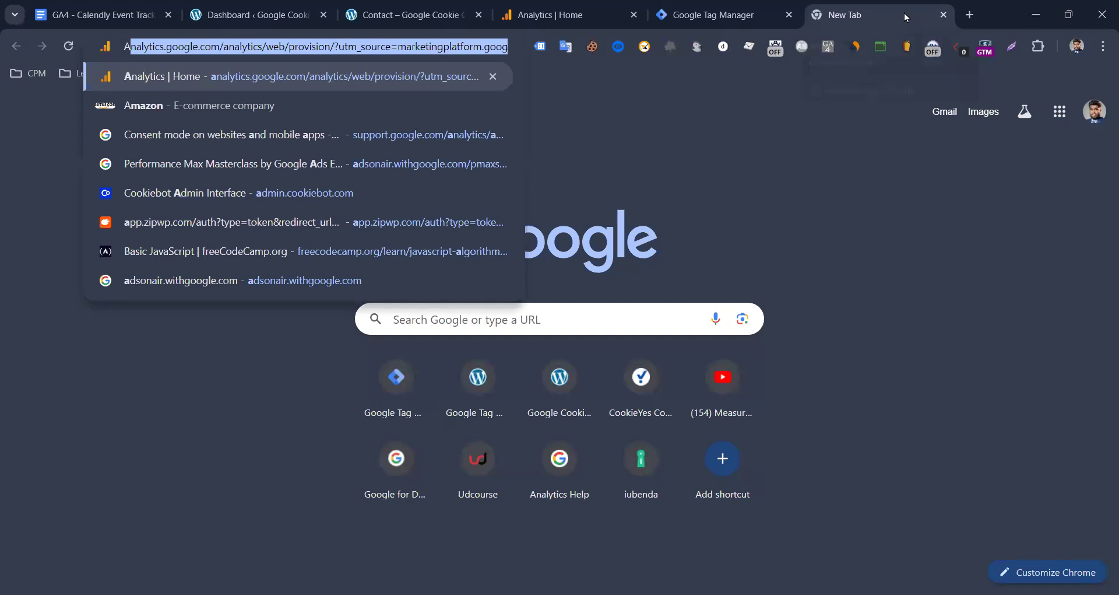
key("BackSpace")
key("BackSpace")
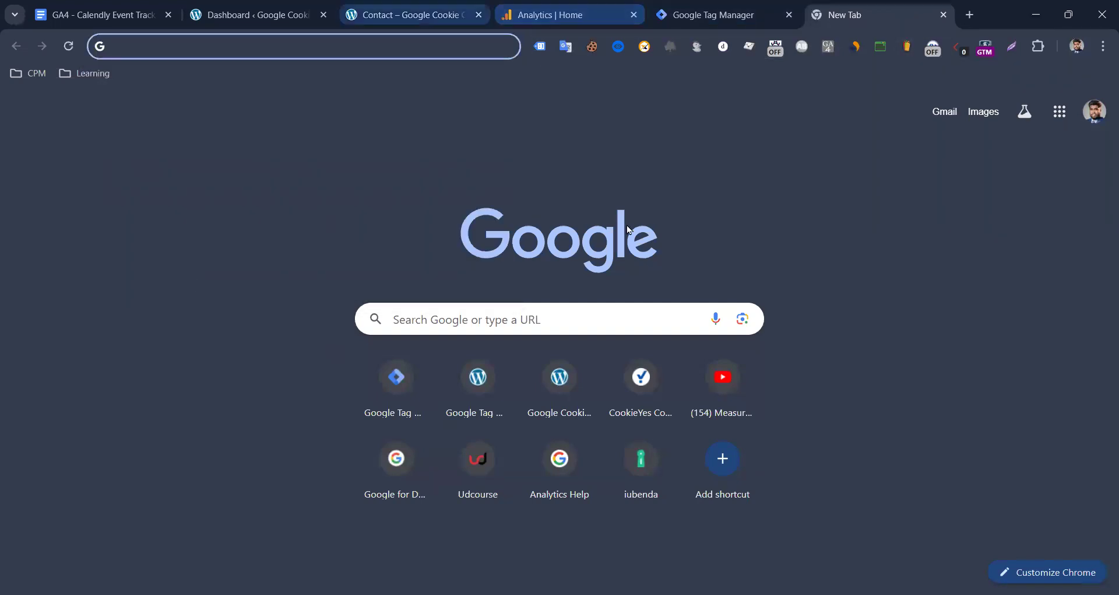
- Review the form and lower sections of the demo site's Contact page once more
key("ctrl+3")
scroll(324, 324, "down", 9)
scroll(381, 366, "down", 7)
scroll(392, 342, "up", 15)
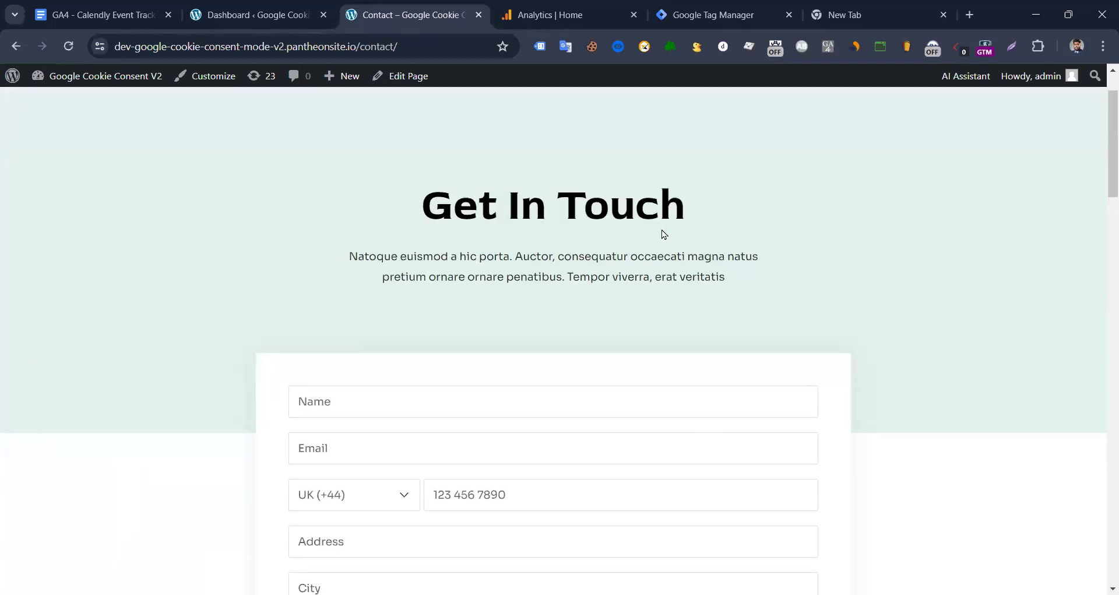
scroll(663, 234, "up", 2)
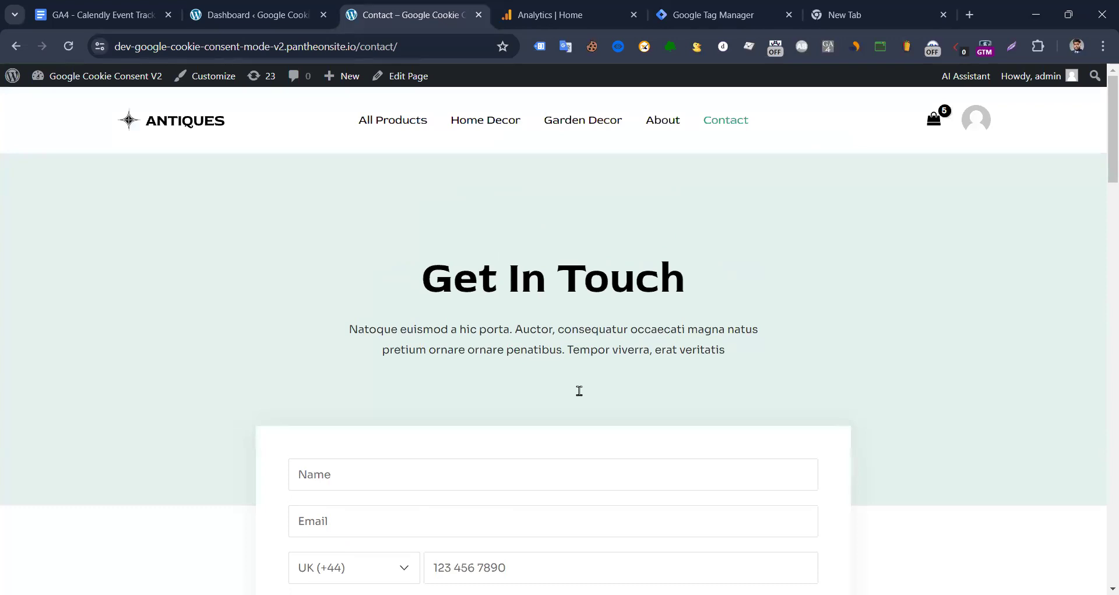
- Load theartimas.com in the blank tab and open its Contact Us page
key("alt+Tab")
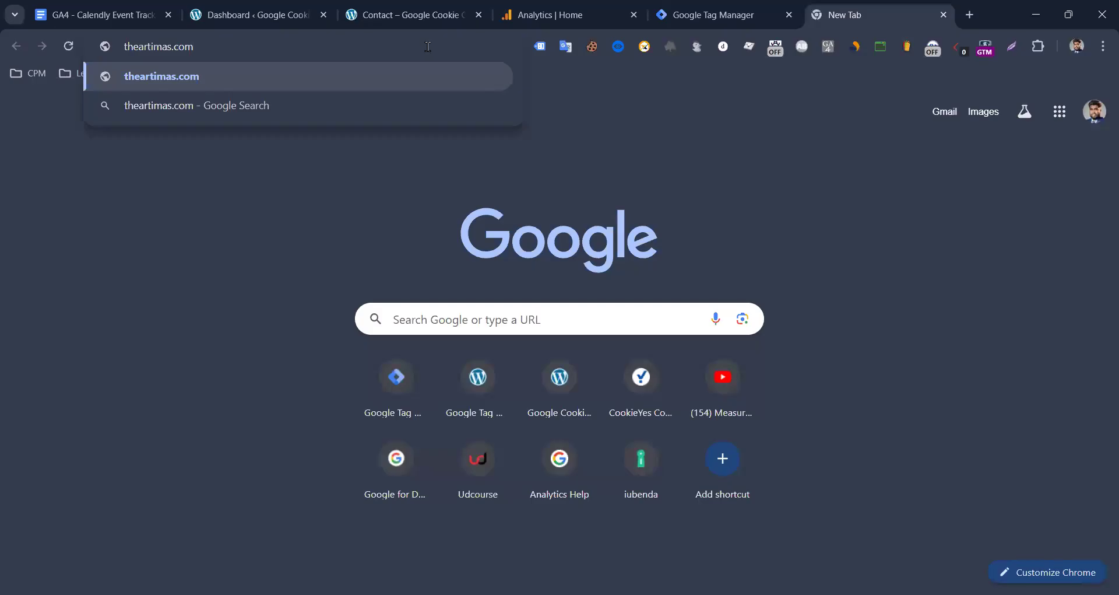
key("Return")
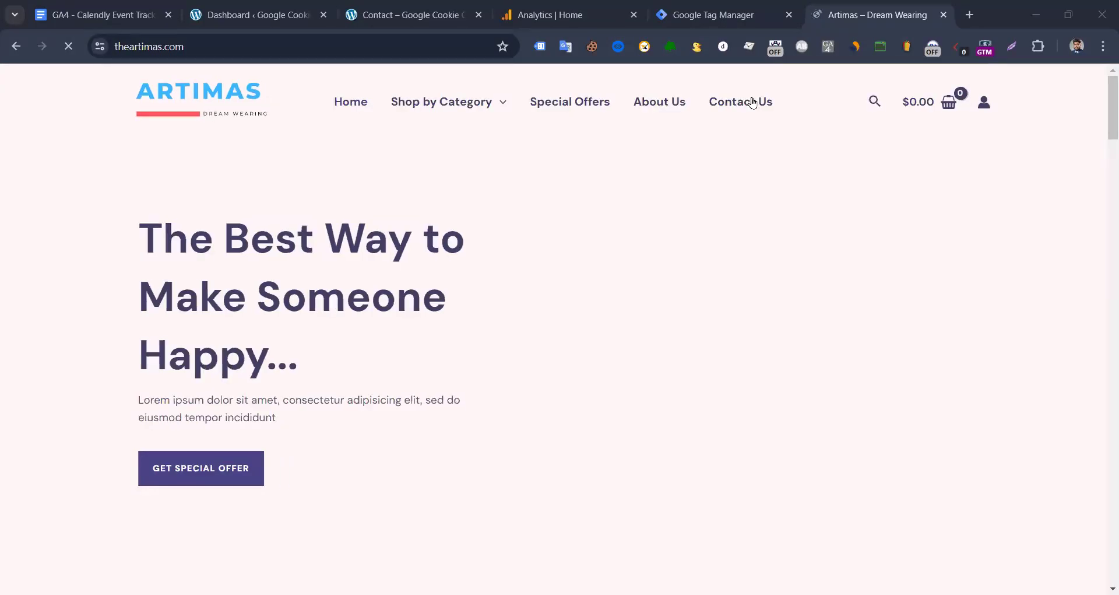
left_click(749, 103)
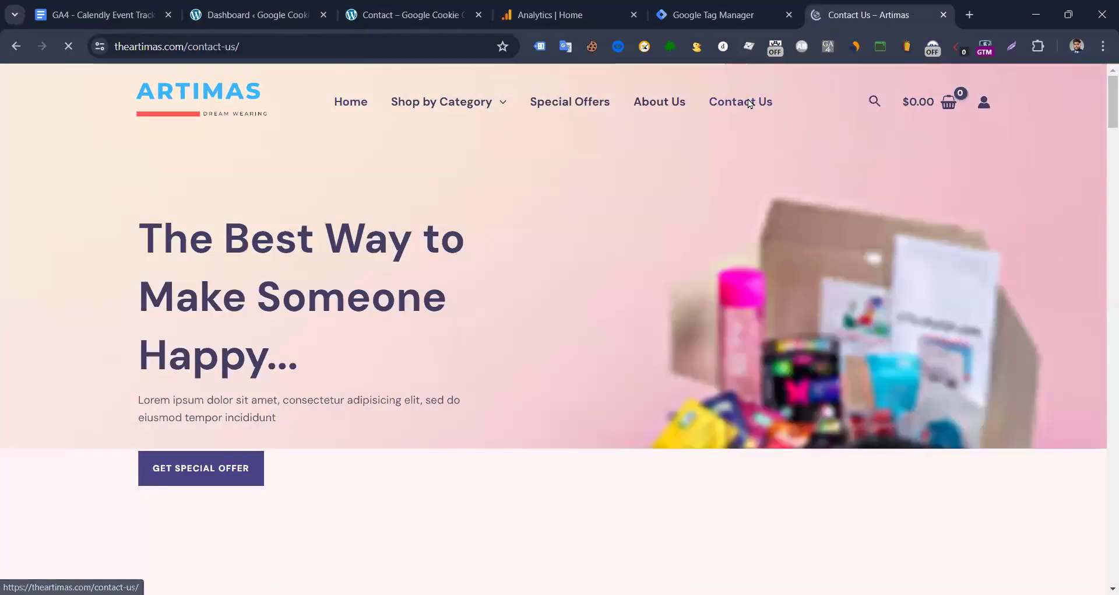
- Examine the Artimas Contact Us page, especially its wpform and contact form 7 forms and the map
scroll(513, 309, "down", 15)
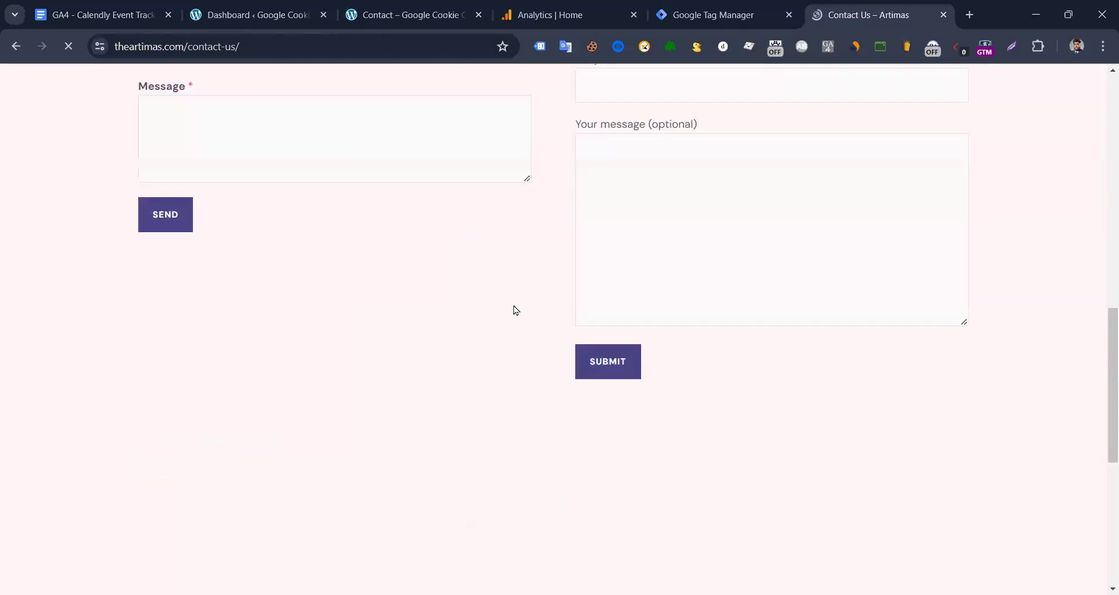
scroll(525, 299, "up", 8)
scroll(525, 299, "up", 11)
scroll(527, 292, "down", 12)
scroll(478, 304, "down", 6)
scroll(495, 292, "up", 6)
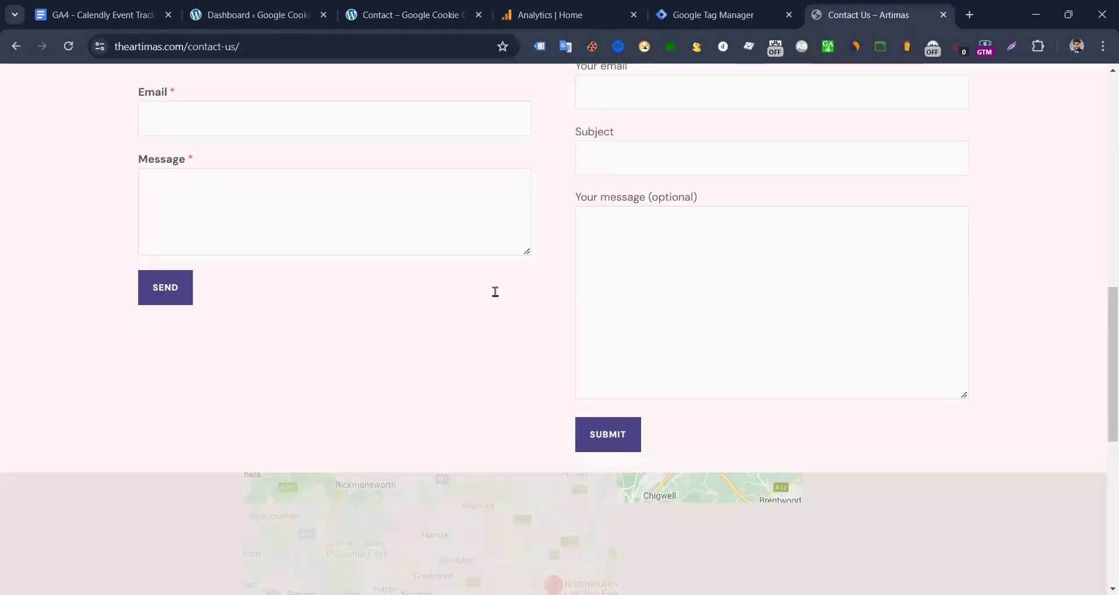
scroll(542, 290, "up", 12)
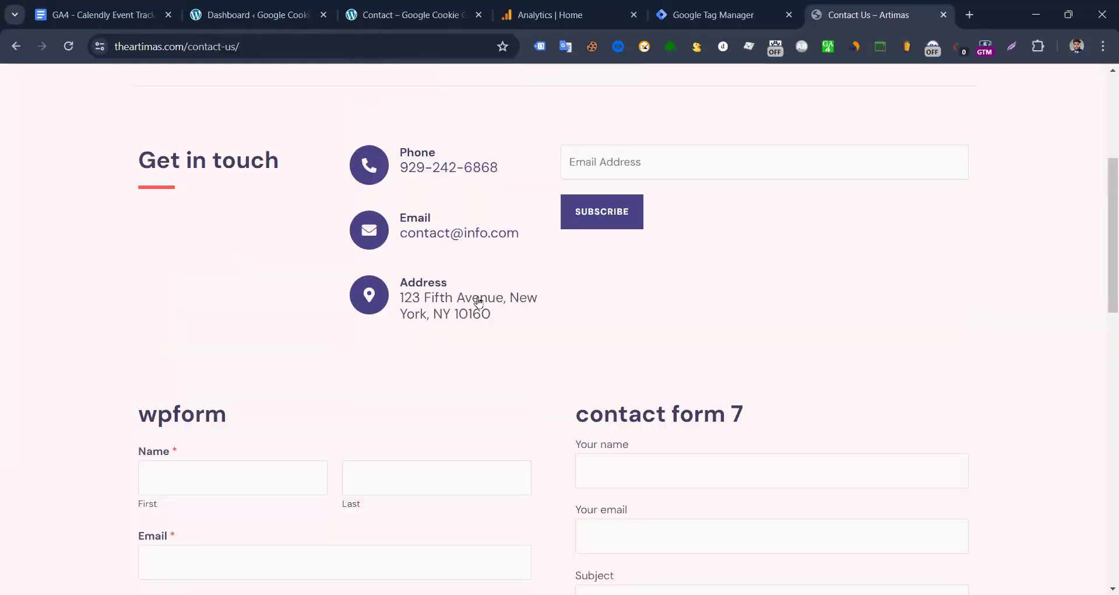
scroll(425, 302, "down", 10)
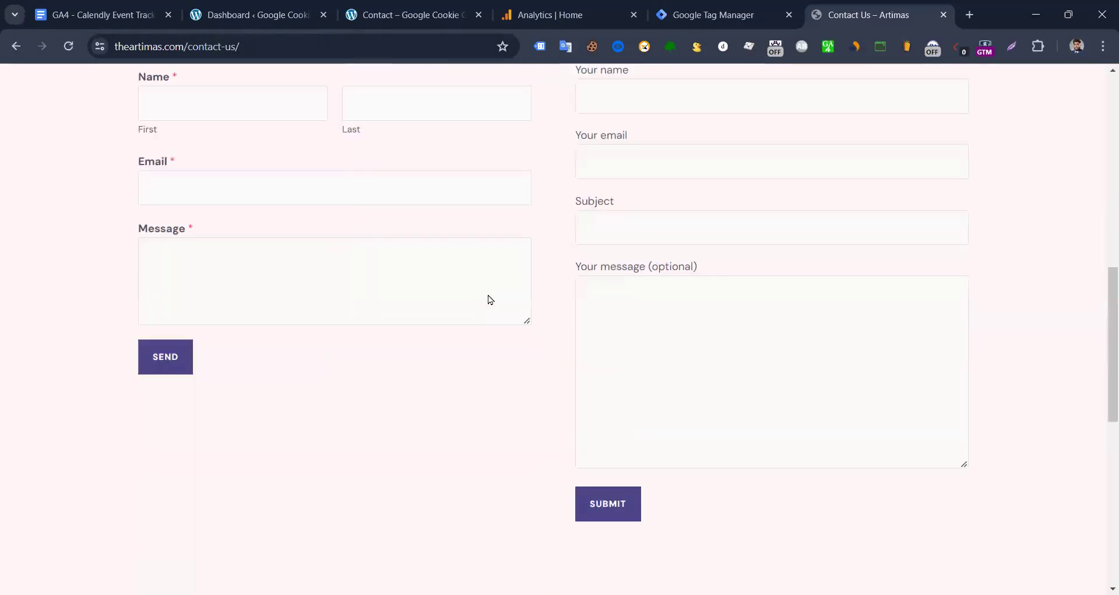
scroll(564, 303, "down", 1)
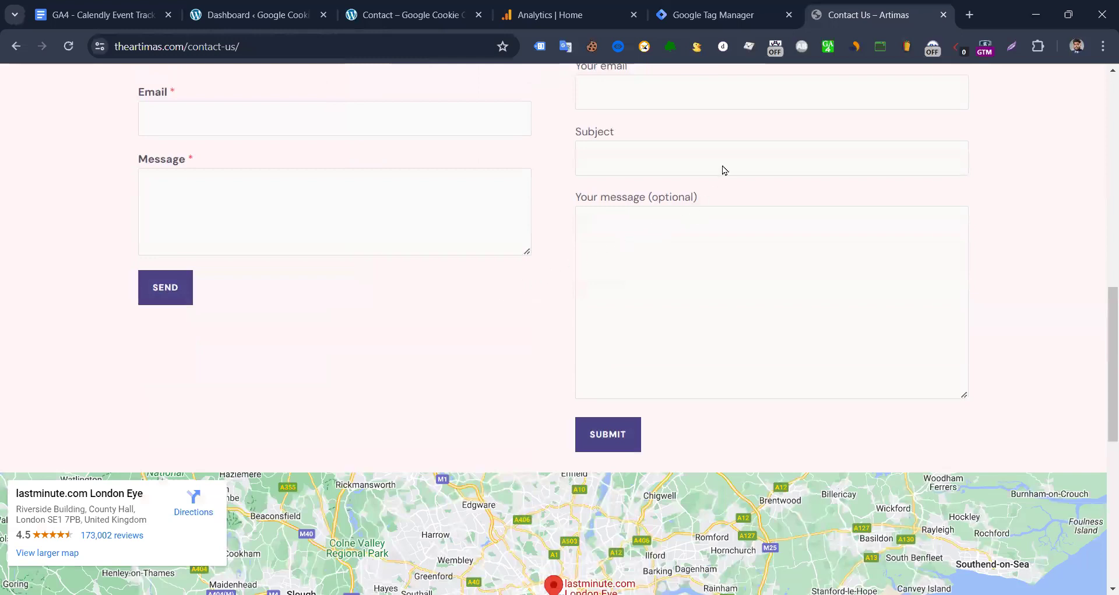
scroll(726, 169, "down", 7)
scroll(729, 102, "up", 16)
- Reopen the Artimas Contact Us page and check its content down to the footer links and newsletter sign-up
left_click(729, 101)
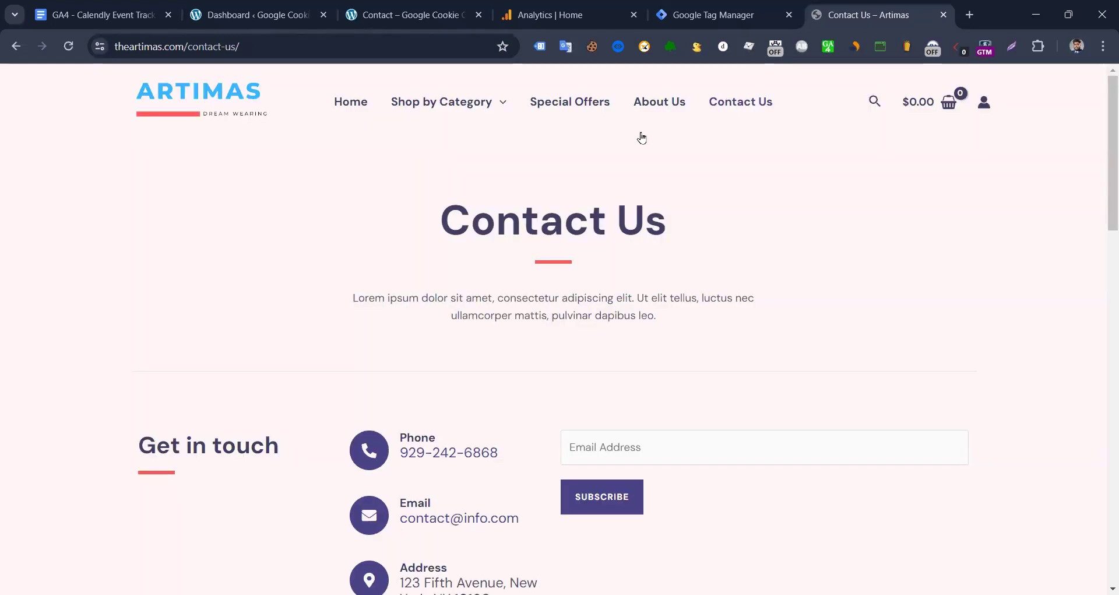
scroll(376, 299, "down", 1)
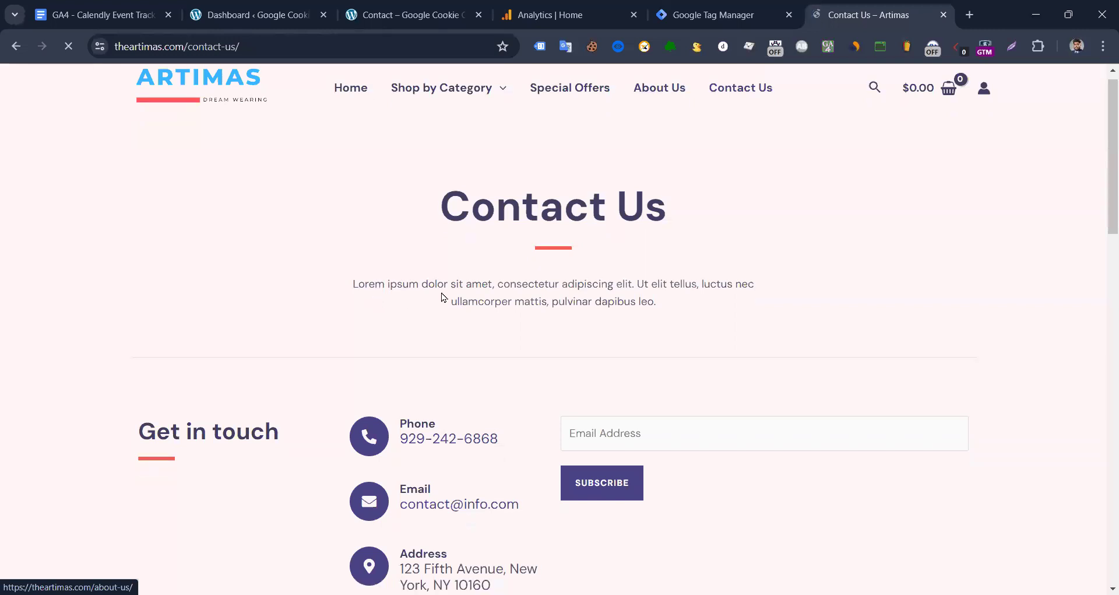
scroll(449, 290, "down", 12)
scroll(607, 277, "down", 7)
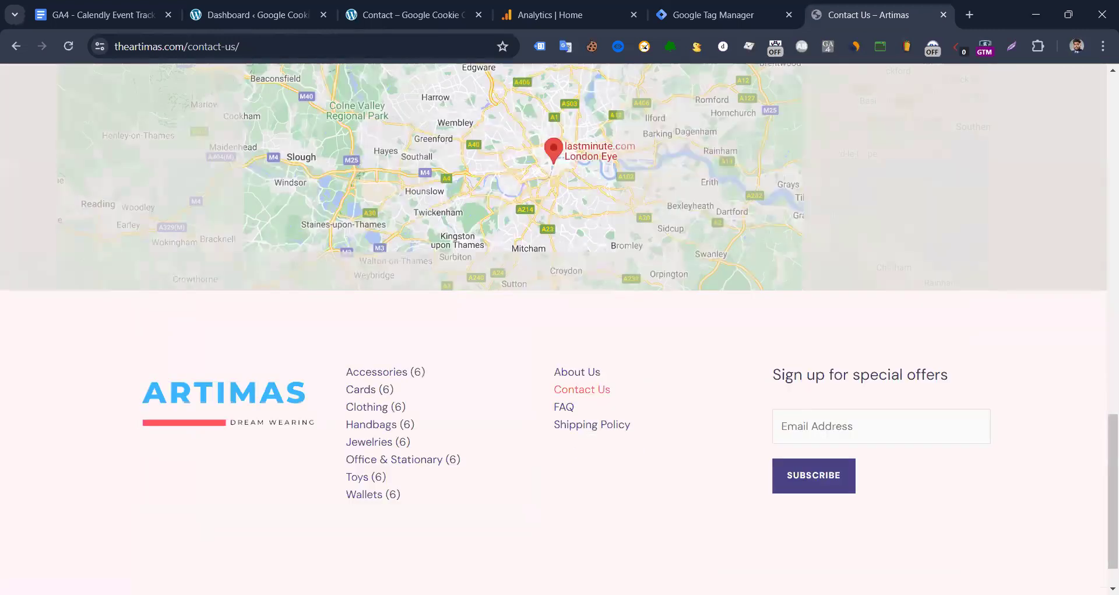
scroll(711, 192, "up", 14)
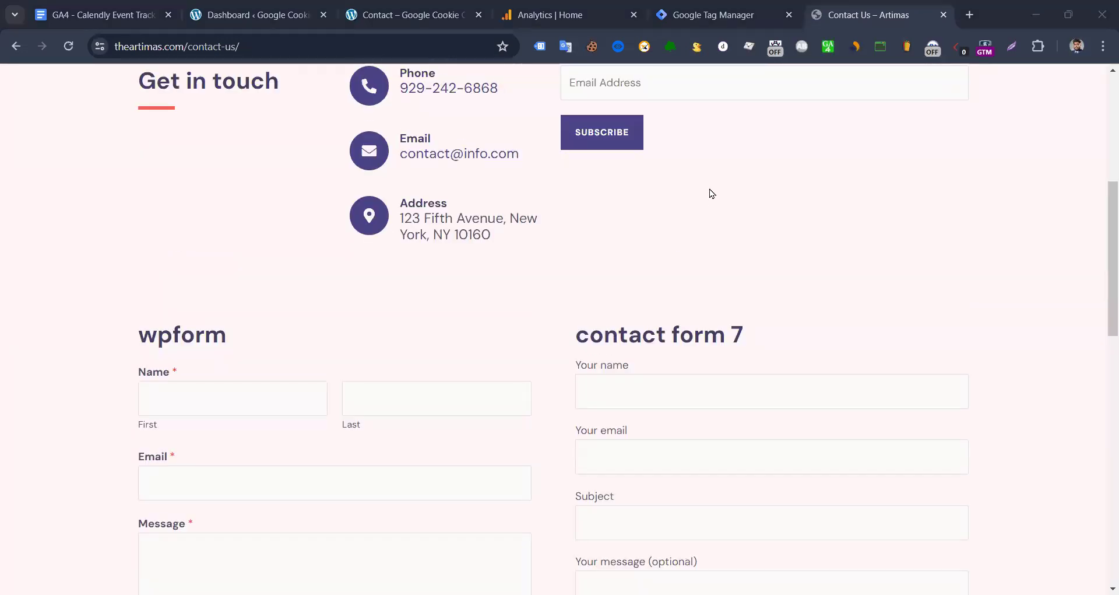
scroll(562, 289, "up", 6)
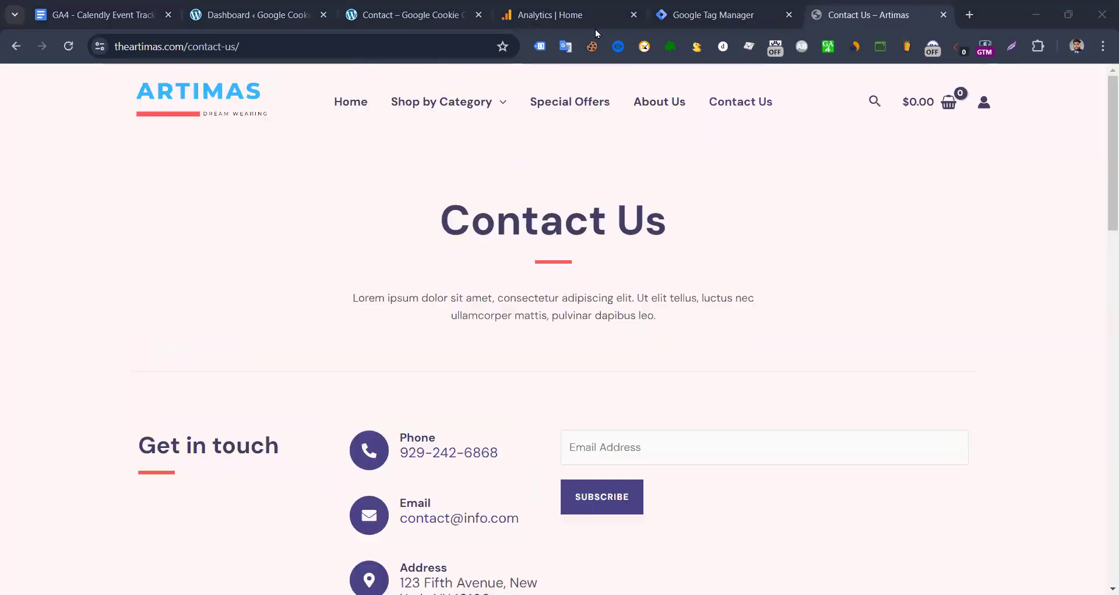
- Return to the demo site's Contact page and open it for editing in WordPress
left_click(434, 17)
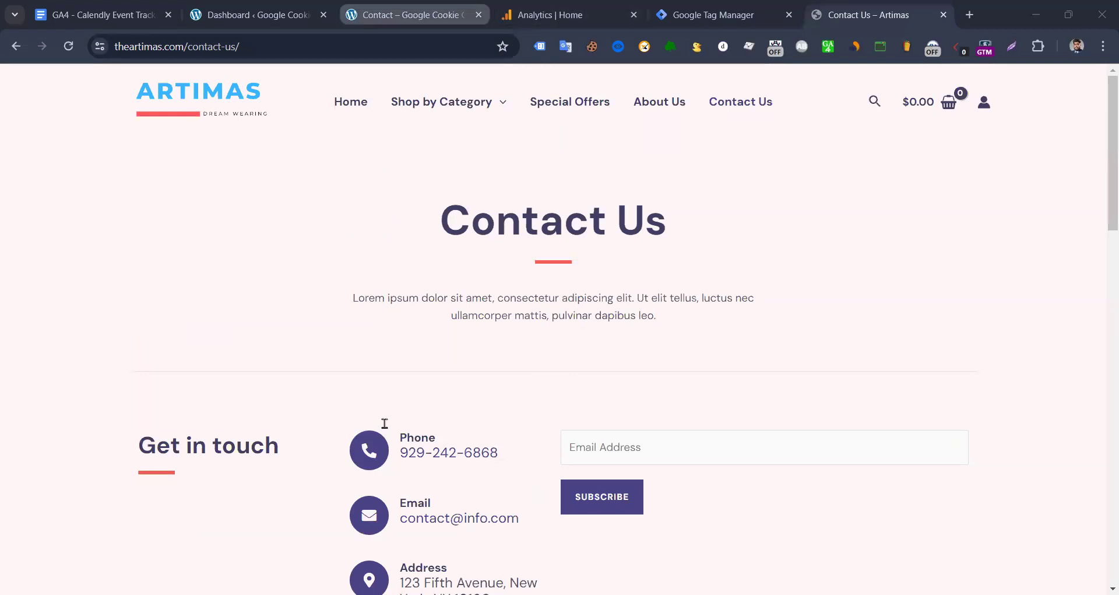
scroll(635, 108, "down", 4)
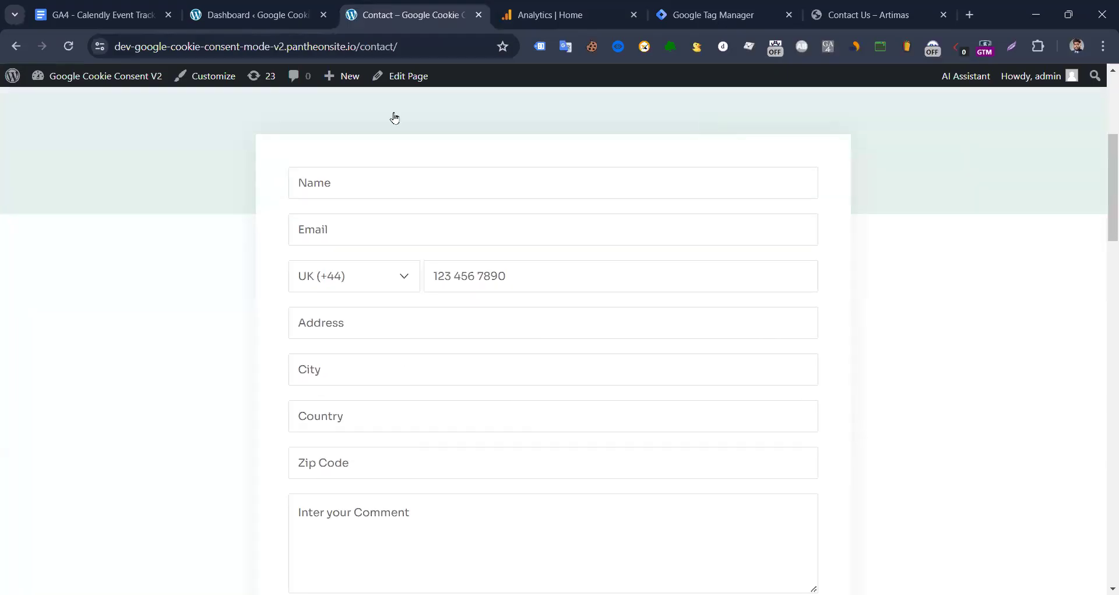
scroll(392, 112, "up", 5)
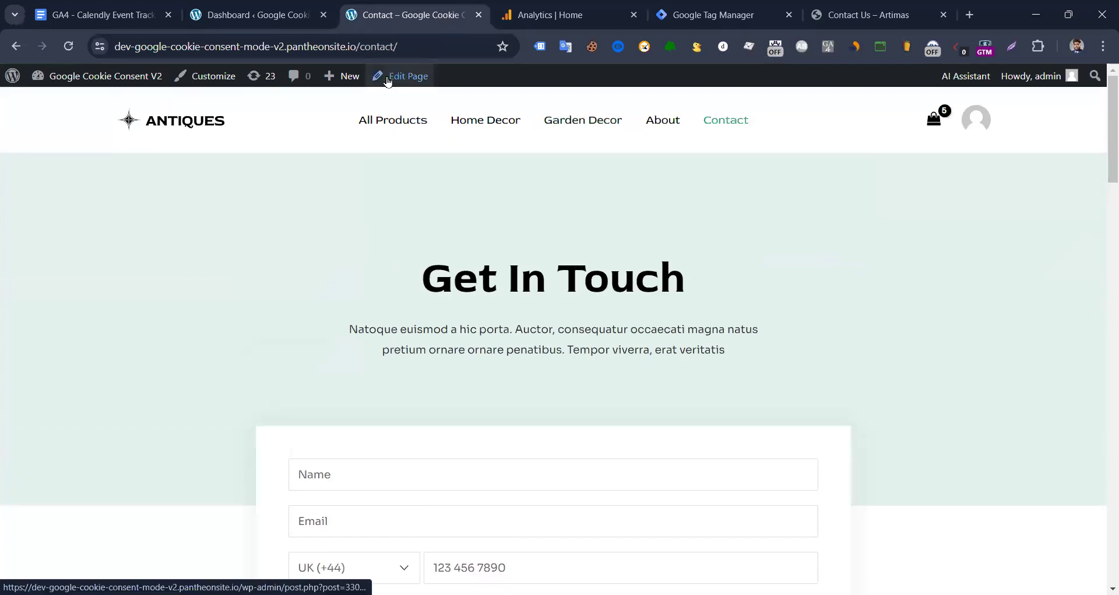
left_click(402, 76)
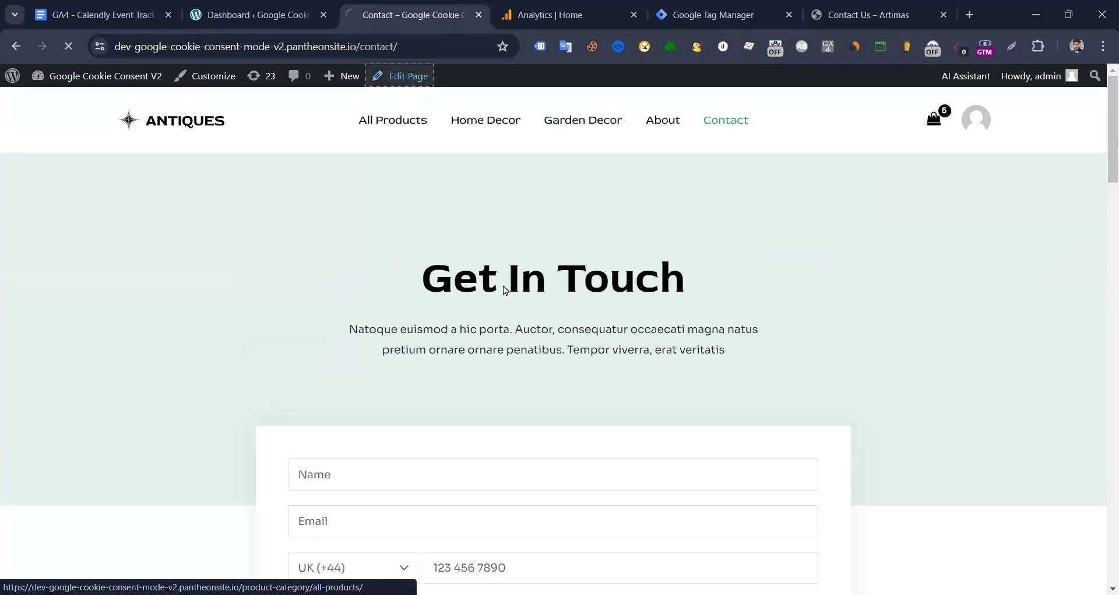
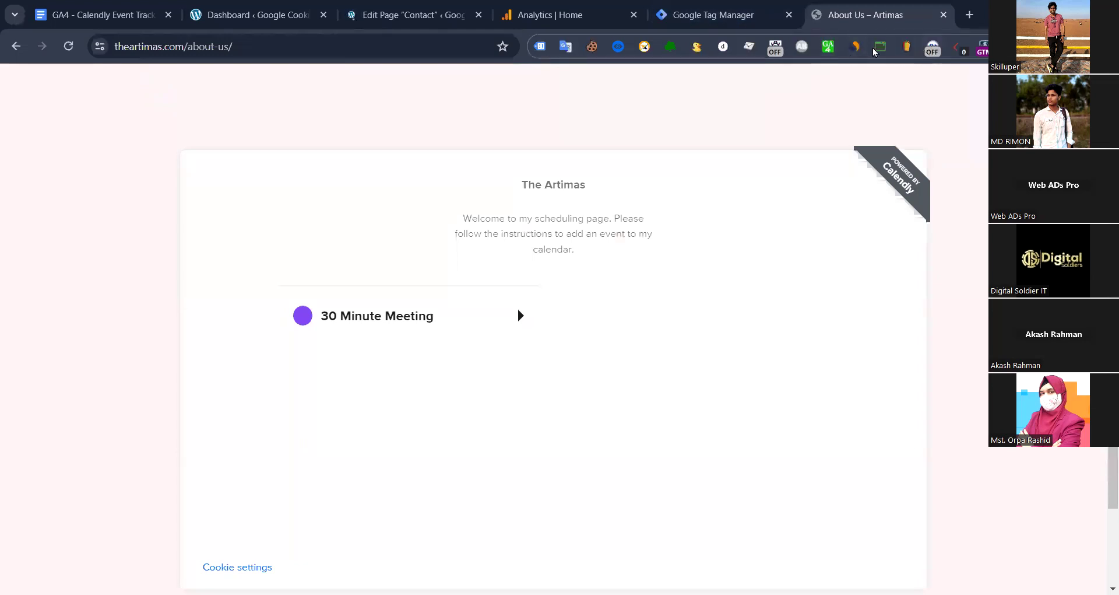
- Close the WordPress editor tab of the Contact page and return to the Artimas About Us page with the Calendly scheduler
left_click(439, 17)
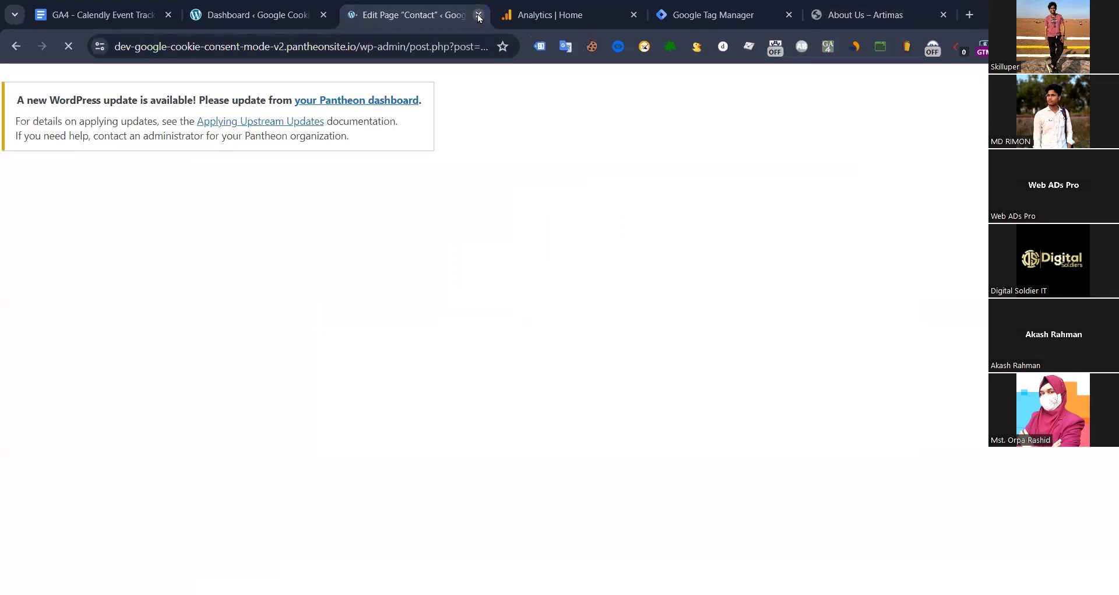
key("ctrl+w")
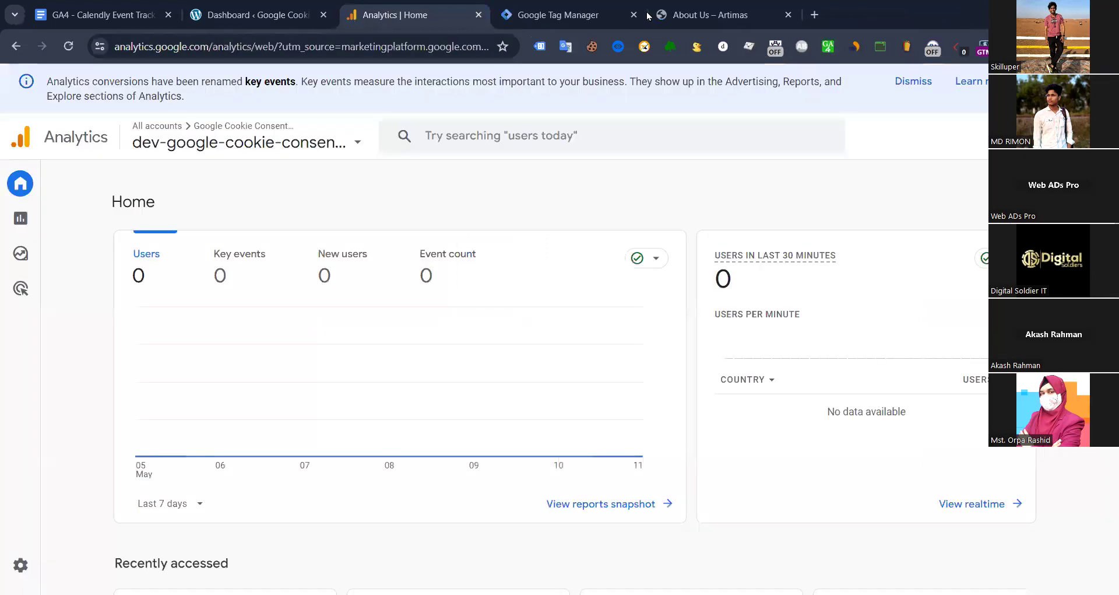
left_click(806, 13)
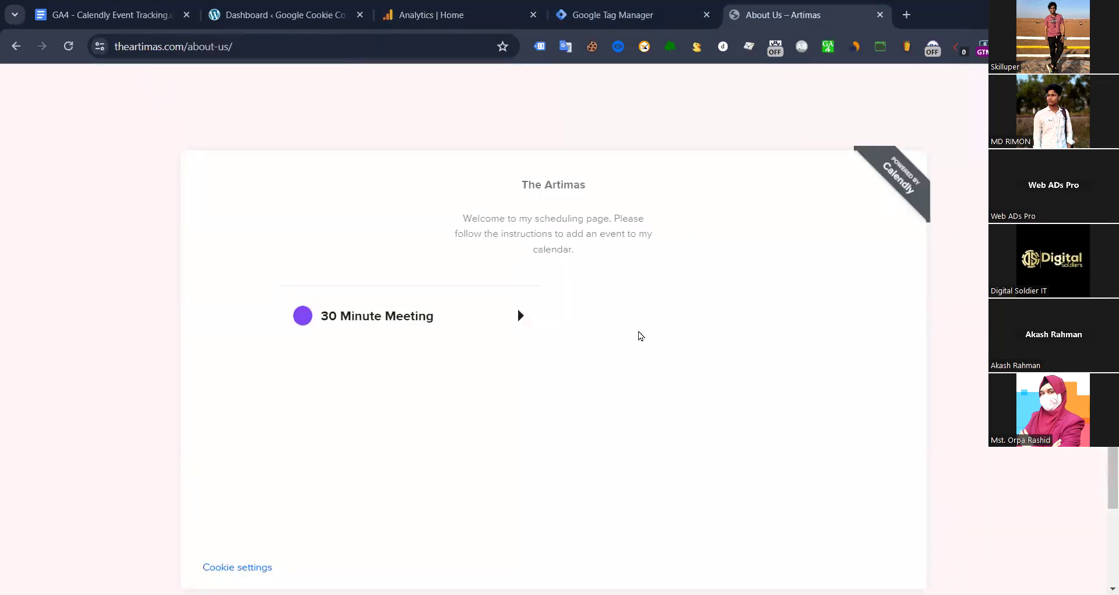
- Look over the About Us page around the Calendly scheduler and view the Adswerve extension's advanced options
scroll(547, 204, "down", 3)
scroll(459, 165, "up", 10)
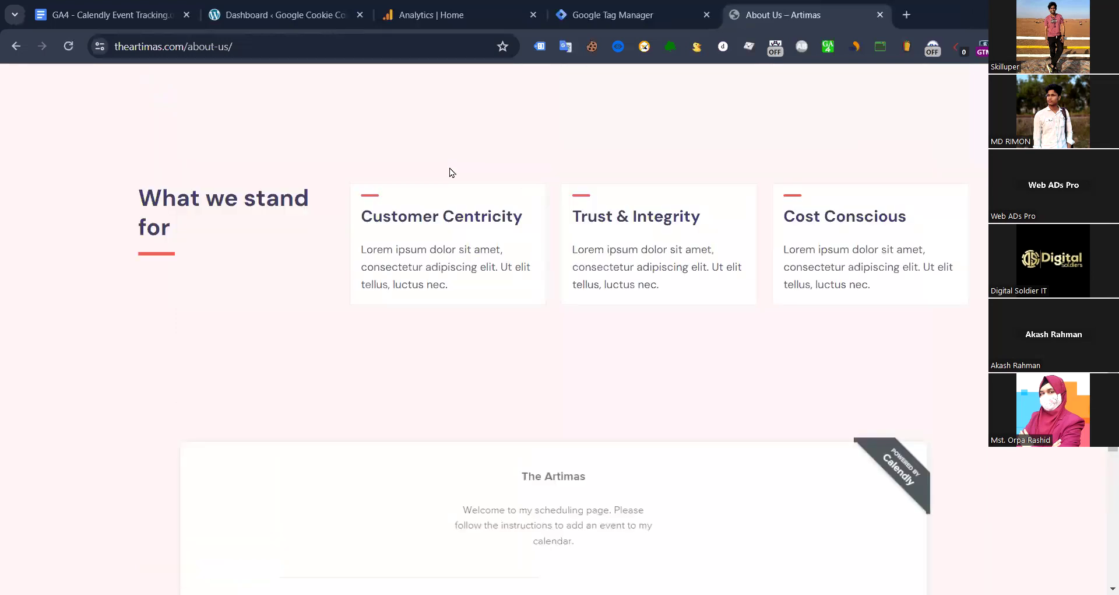
scroll(652, 152, "up", 5)
scroll(779, 135, "down", 4)
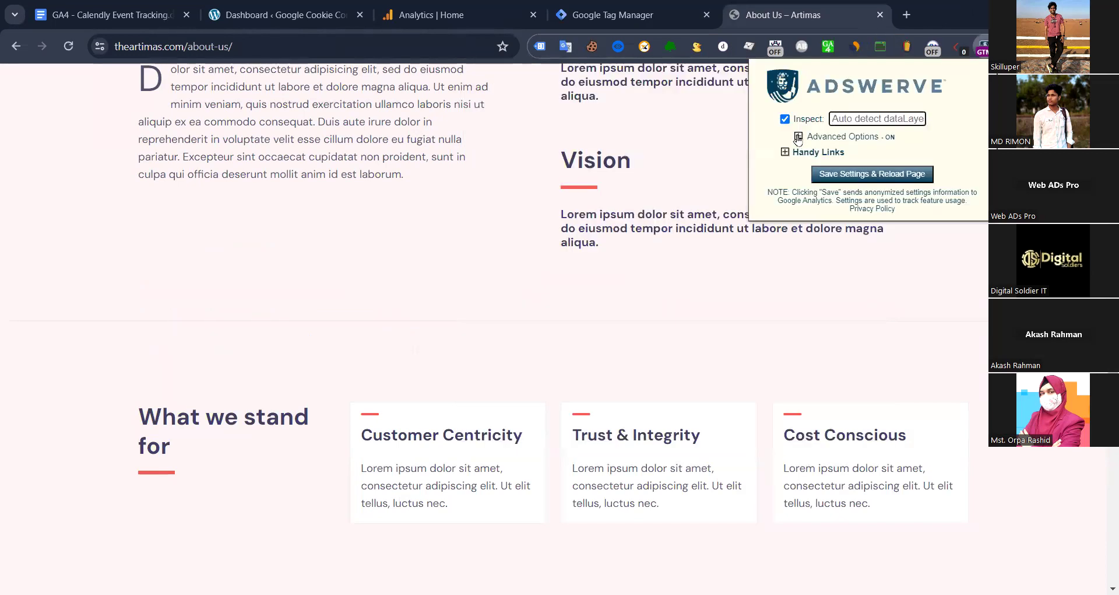
left_click(798, 136)
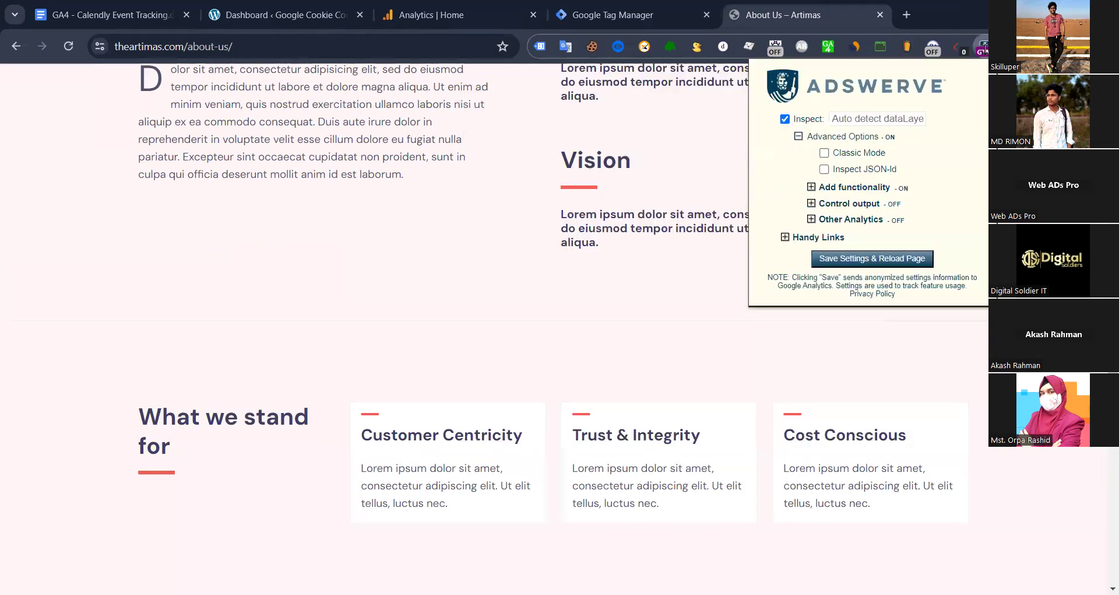
left_click(985, 49)
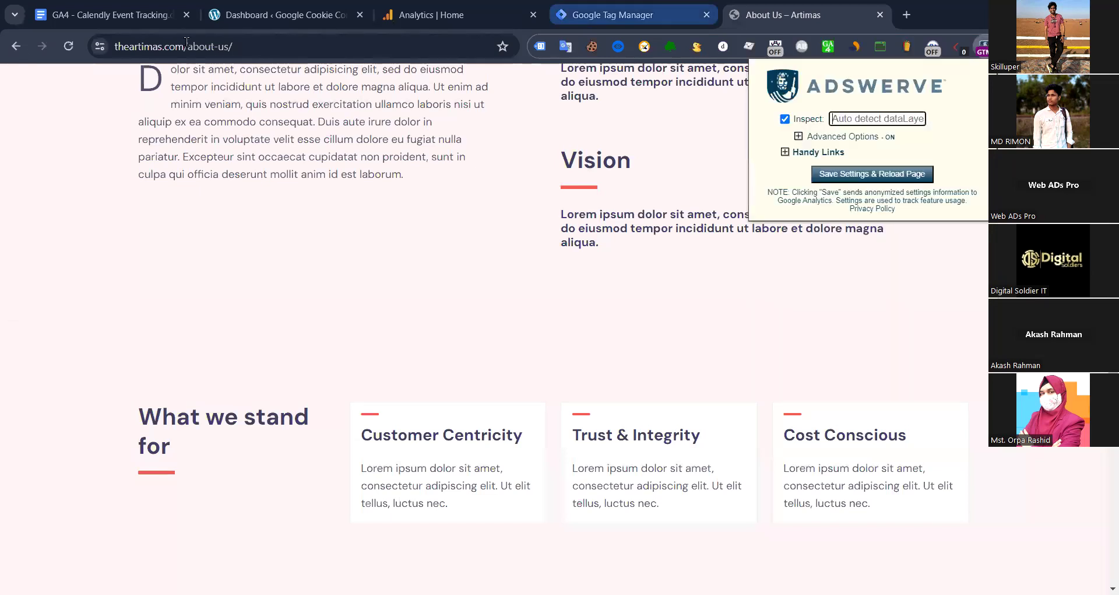
- Select the domain theartimas.com in the page address and copy the container ID M9VVDSWC, without its GTM- prefix, from Google Tag Manager
left_click_drag(210, 52, 147, 48)
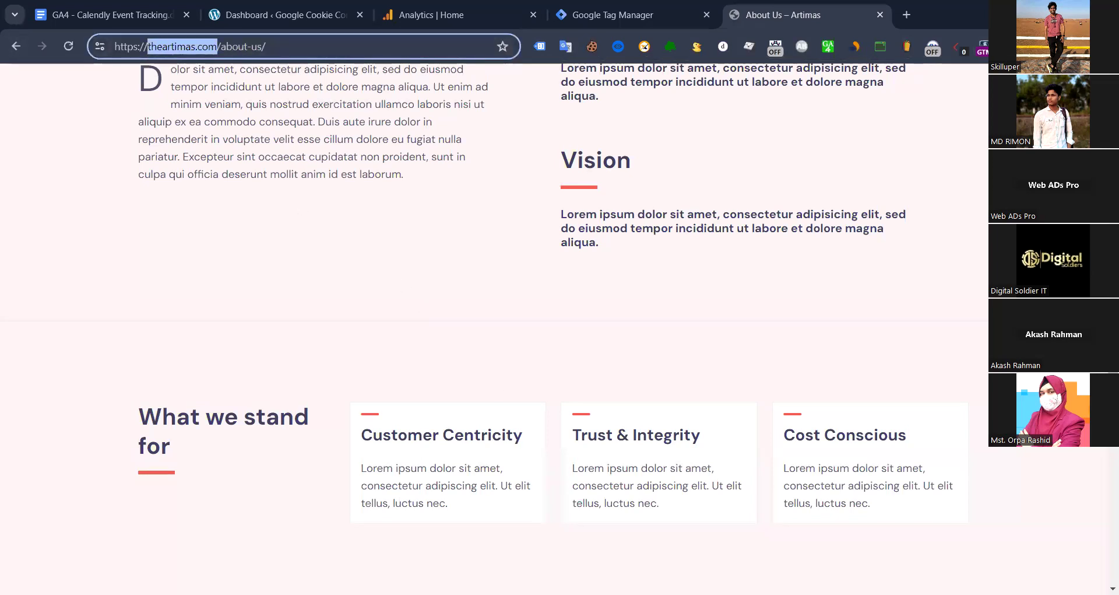
left_click(659, 12)
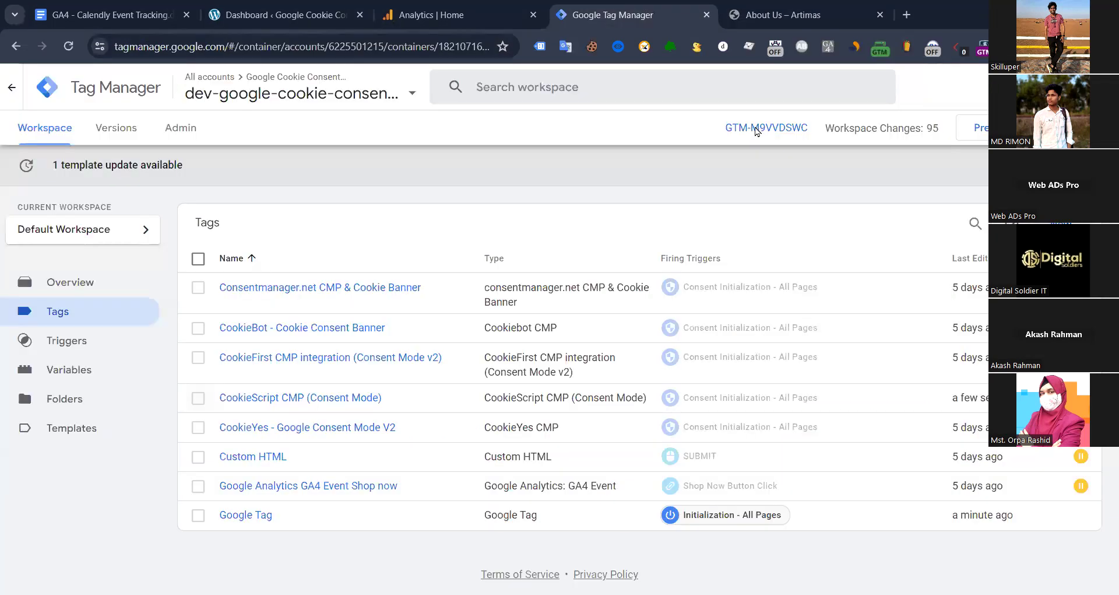
left_click_drag(809, 128, 751, 129)
key("ctrl+c")
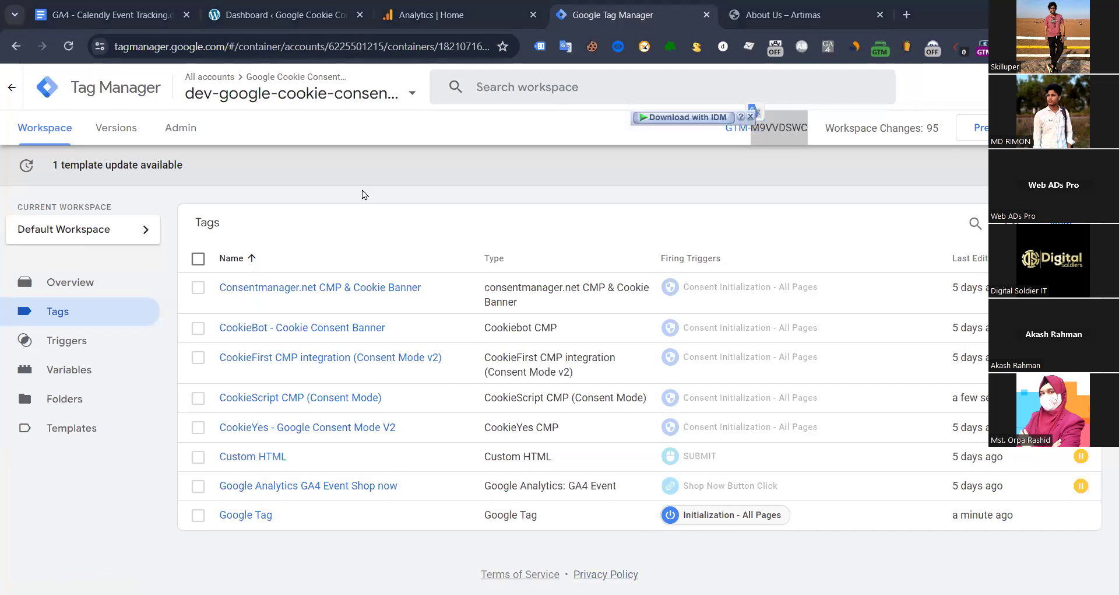
- Return to the About Us page and set the Adswerve extension's inserted GTM container ID to M9VVDSWC
left_click(834, 15)
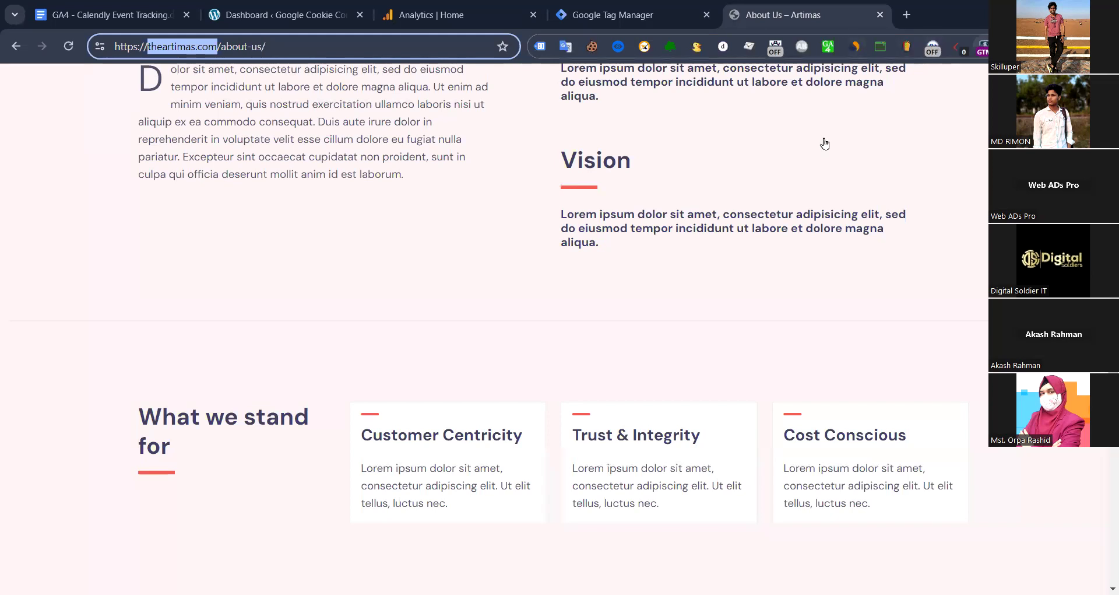
left_click(798, 136)
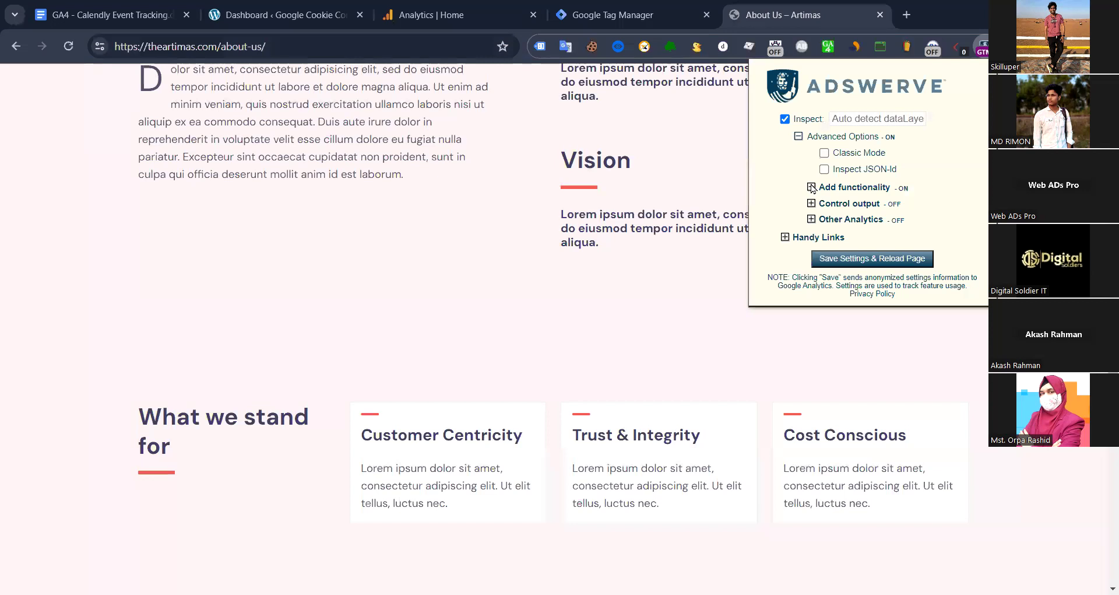
double_click(884, 249)
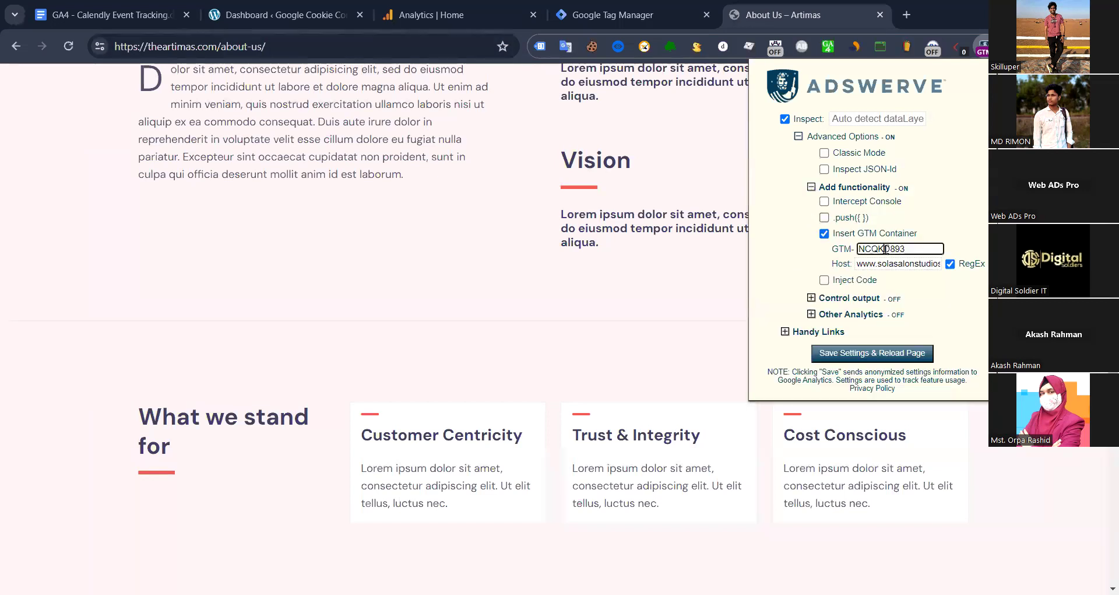
key("BackSpace")
key("ctrl+v")
- Set the inserted container's host to theartimas.com with RegEx enabled, and save the settings with a page reload
triple_click(882, 264)
key("BackSpace")
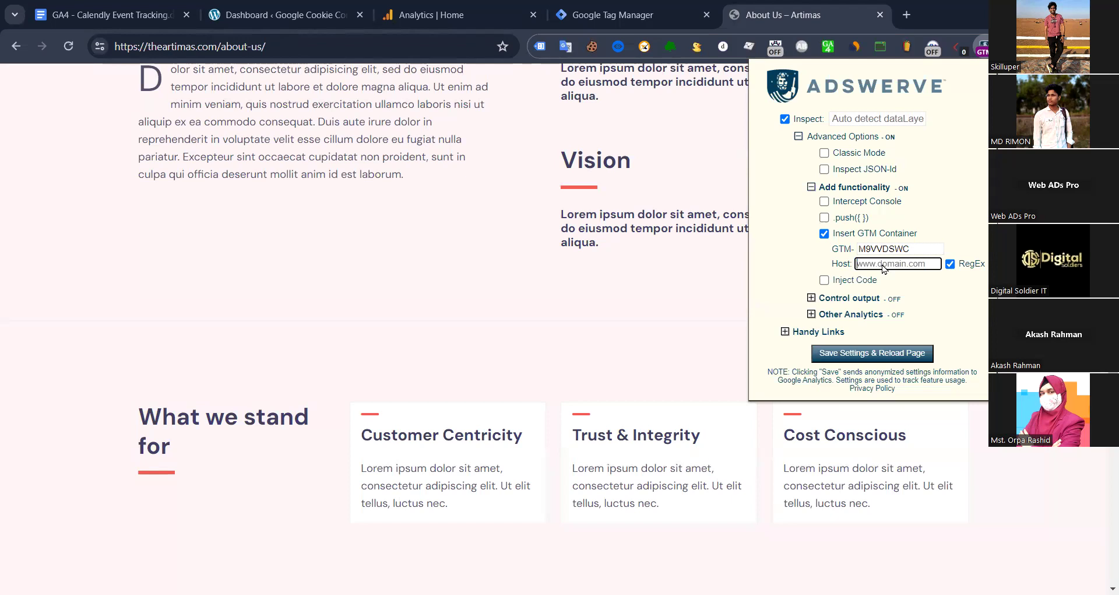
type("theartimas.com")
left_click(950, 266)
left_click(950, 267)
left_click(860, 353)
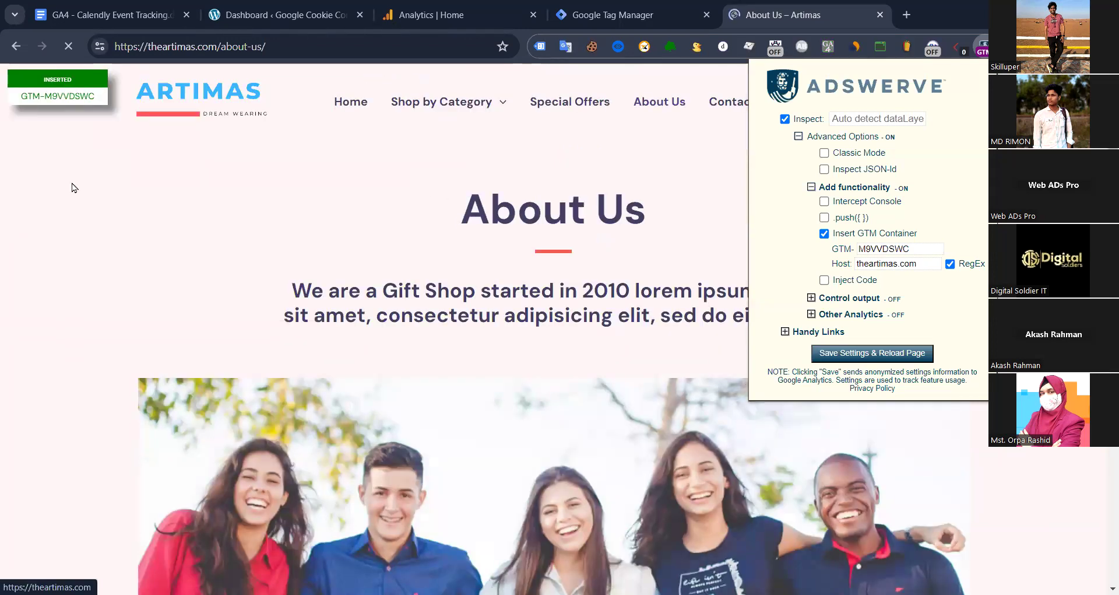
- Check the reloaded About Us page for the inserted GTM container
left_click(235, 215)
key("ctrl+a")
left_click(202, 195)
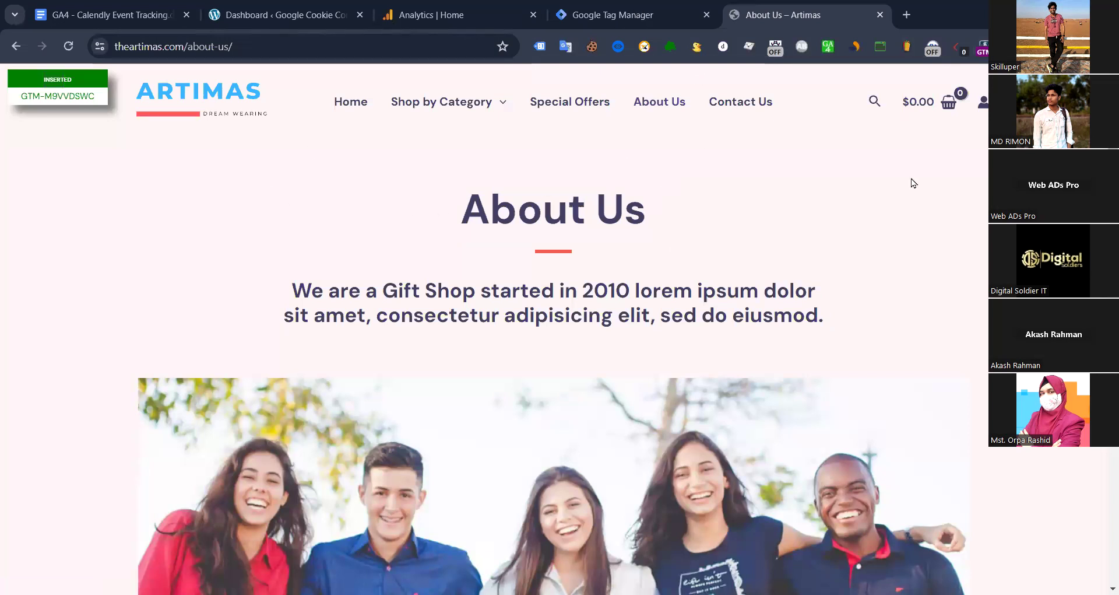
scroll(913, 183, "down", 5)
scroll(553, 338, "up", 5)
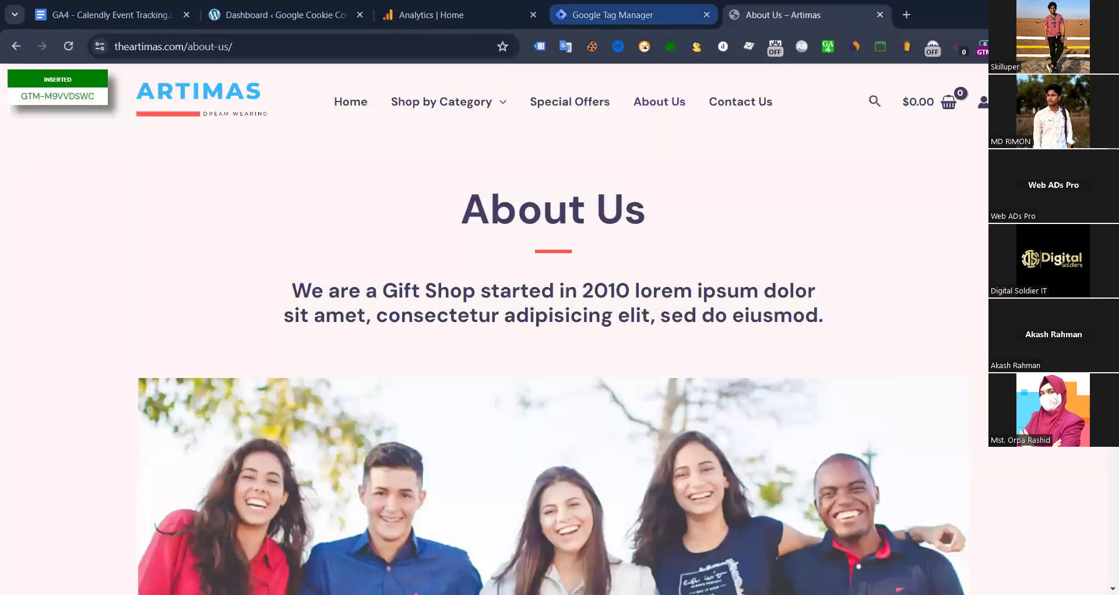
- Start the container's preview from Google Tag Manager and connect Tag Assistant to the site root theartimas.com
left_click(630, 15)
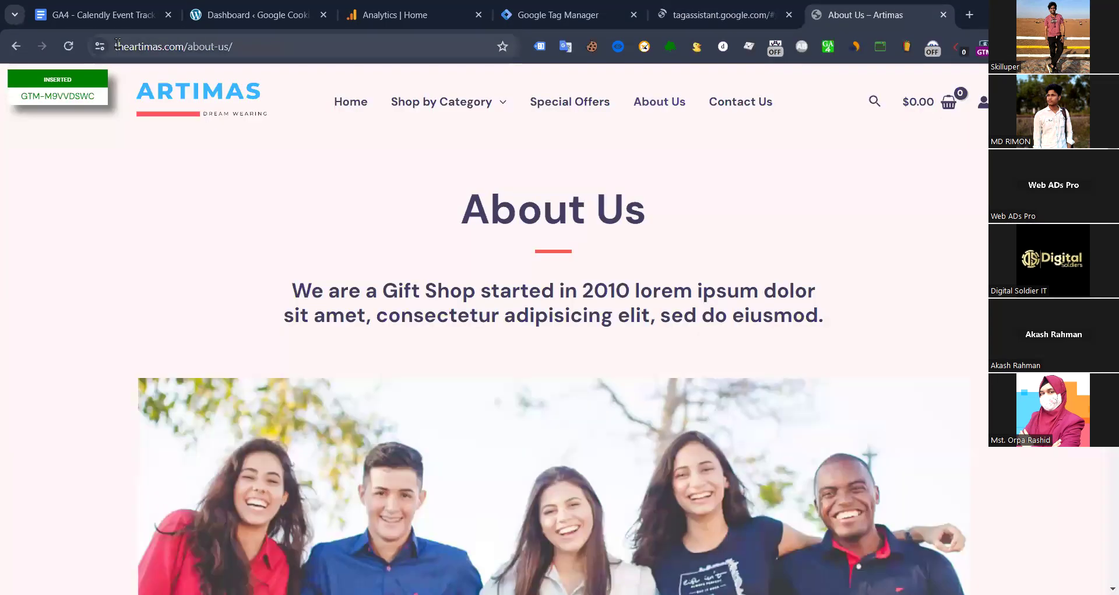
left_click_drag(188, 47, 116, 47)
left_click(221, 47)
left_click_drag(221, 47, 115, 74)
key("ctrl+x")
left_click(692, 19)
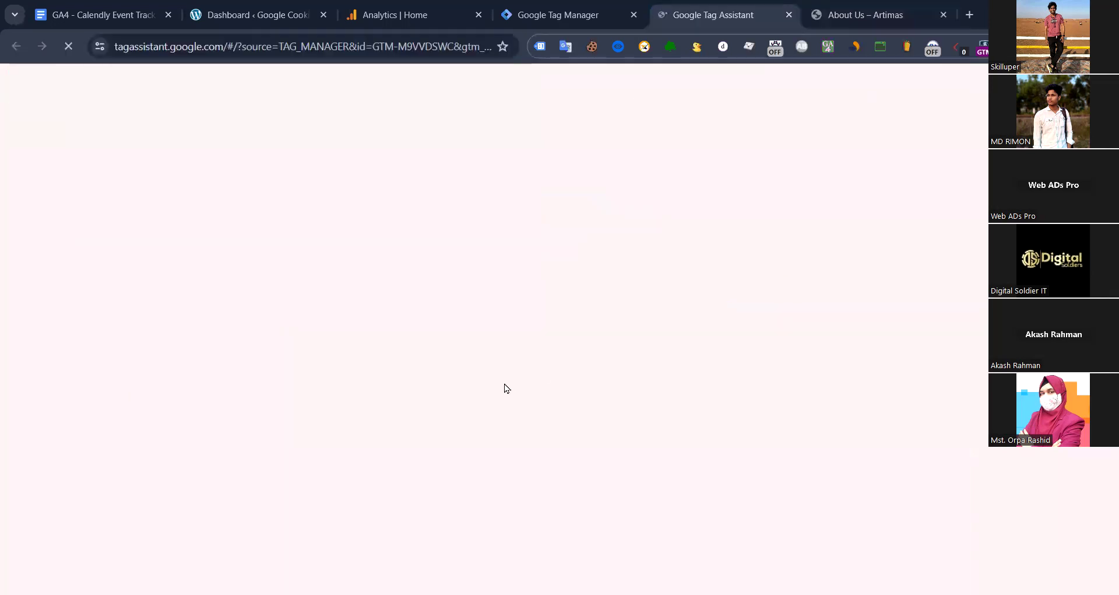
triple_click(497, 382)
key("ctrl+v")
left_click(573, 416)
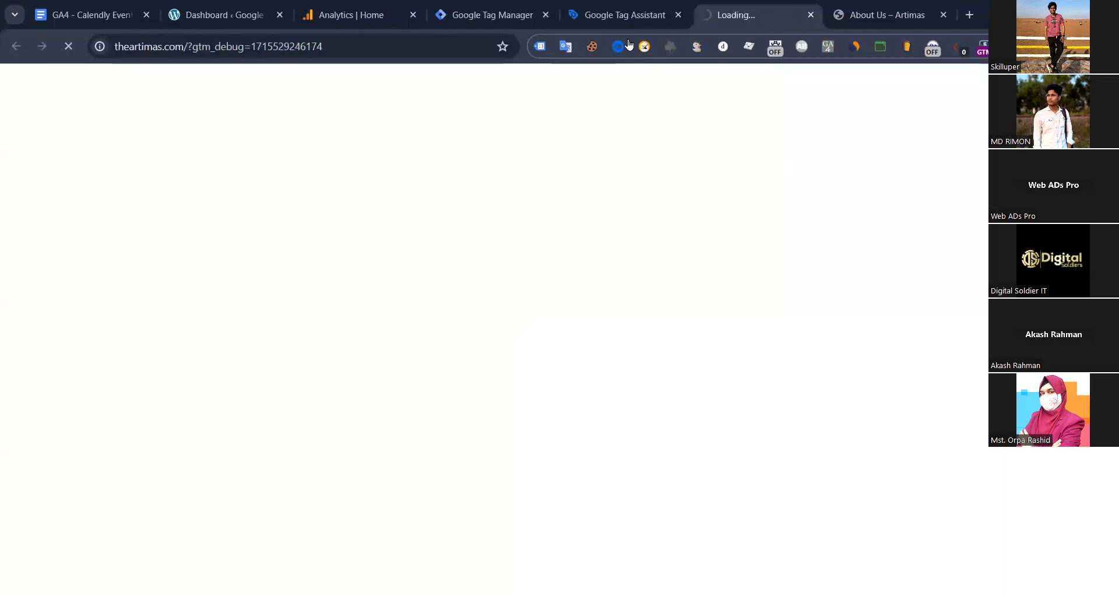
- Check Tag Assistant's connection to theartimas.com and look through the Artimas home page opened in debug mode
left_click(620, 18)
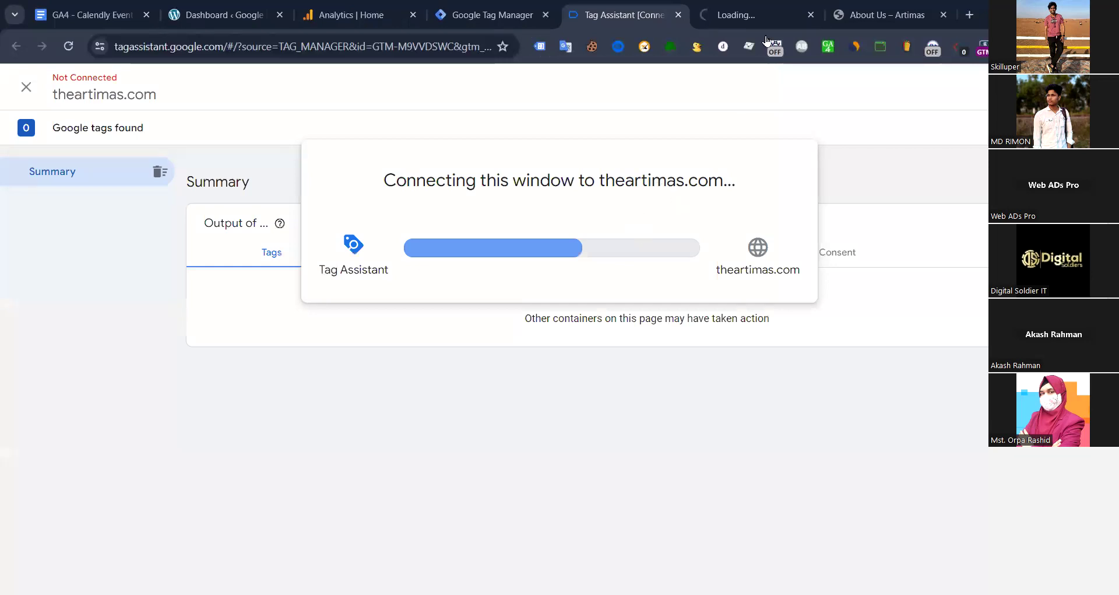
left_click(770, 13)
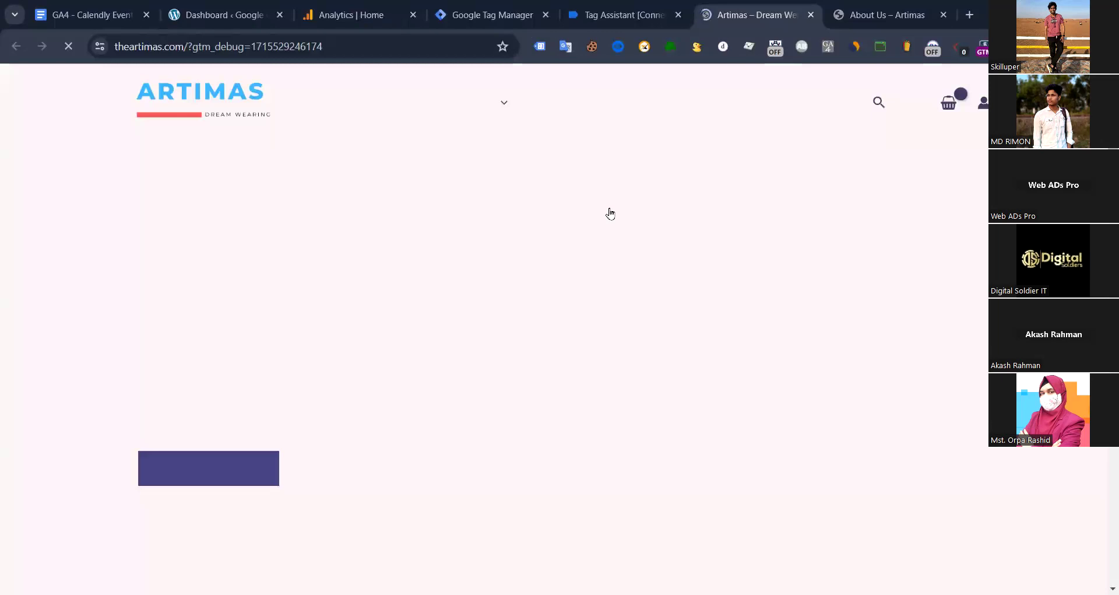
scroll(612, 209, "down", 5)
scroll(616, 213, "up", 5)
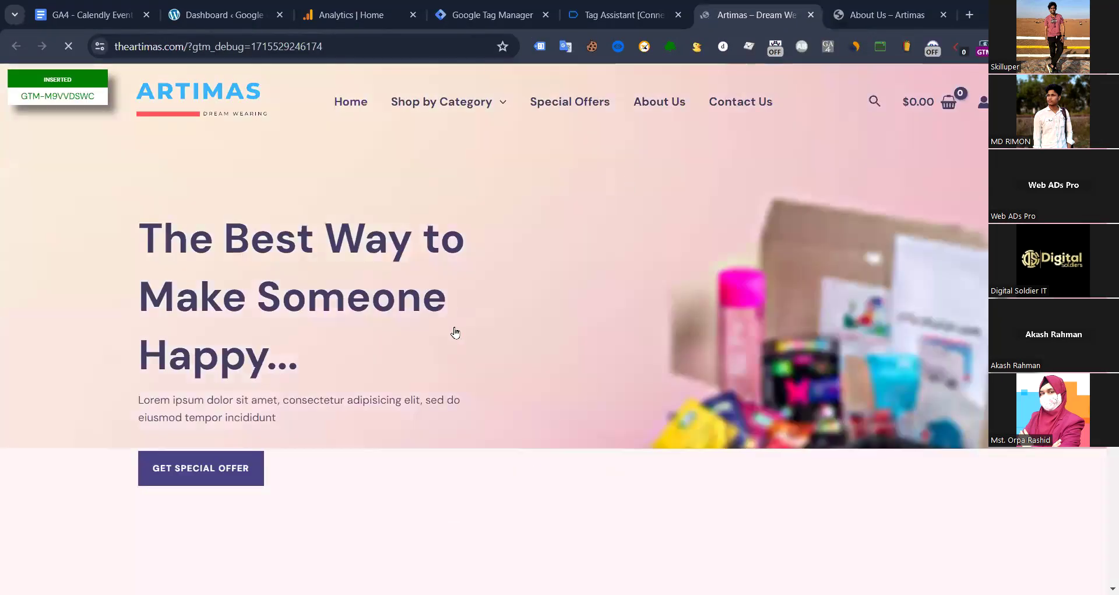
scroll(507, 315, "down", 5)
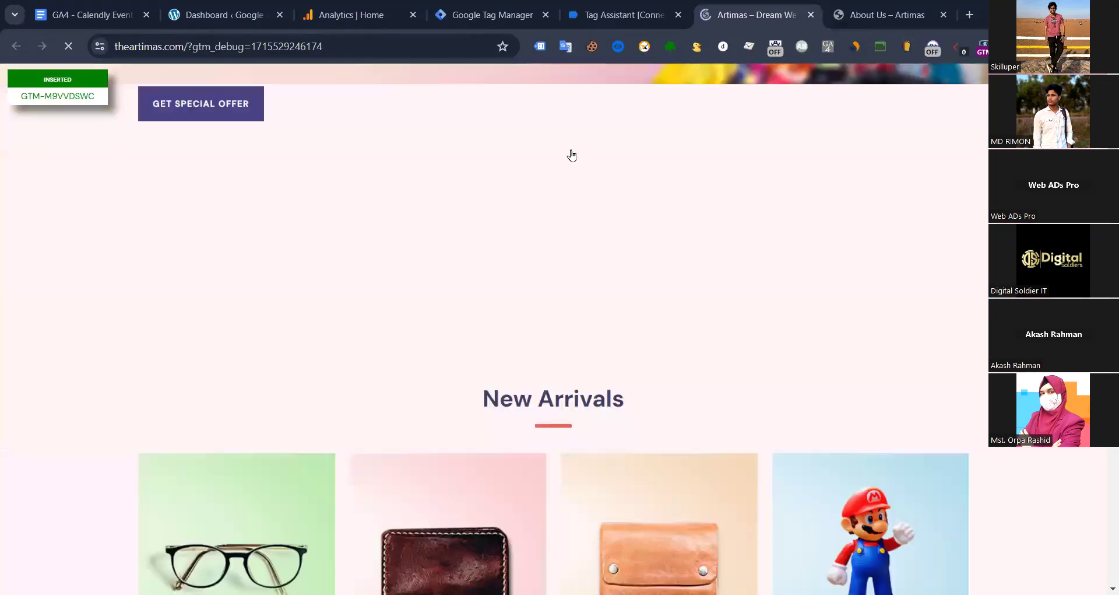
scroll(141, 170, "up", 4)
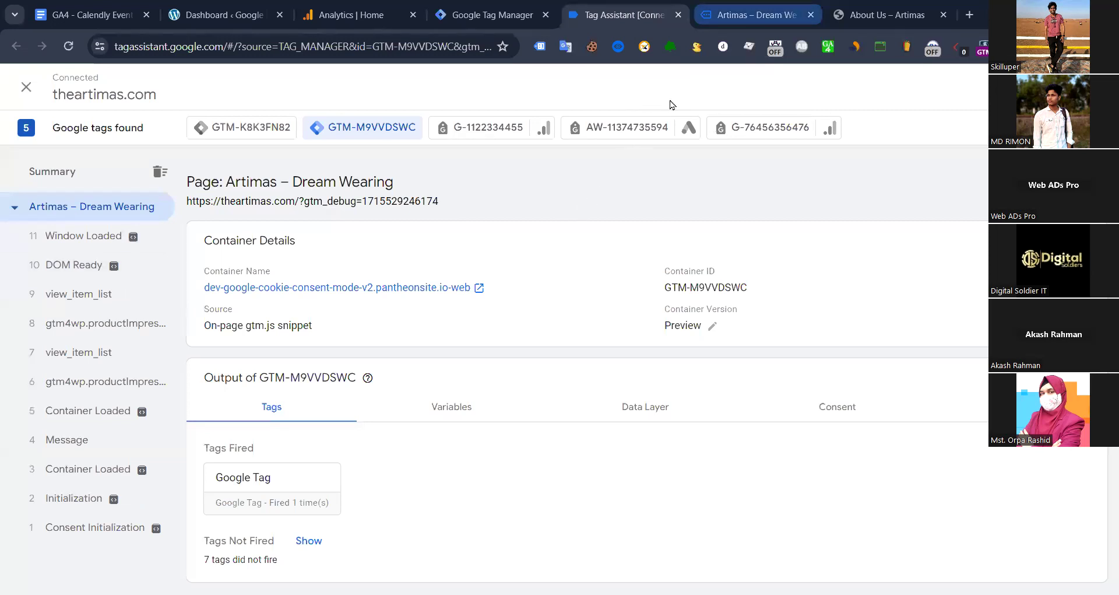
- Switch to the debugged Artimas site window and open its About Us page
key("ctrl+Tab")
scroll(610, 185, "down", 6)
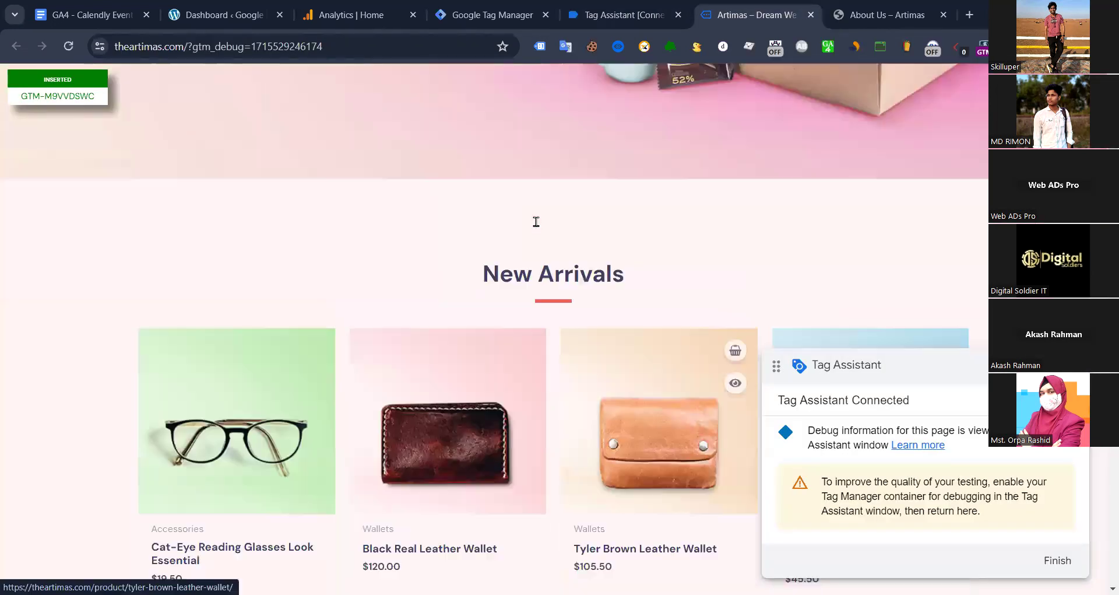
scroll(537, 225, "up", 8)
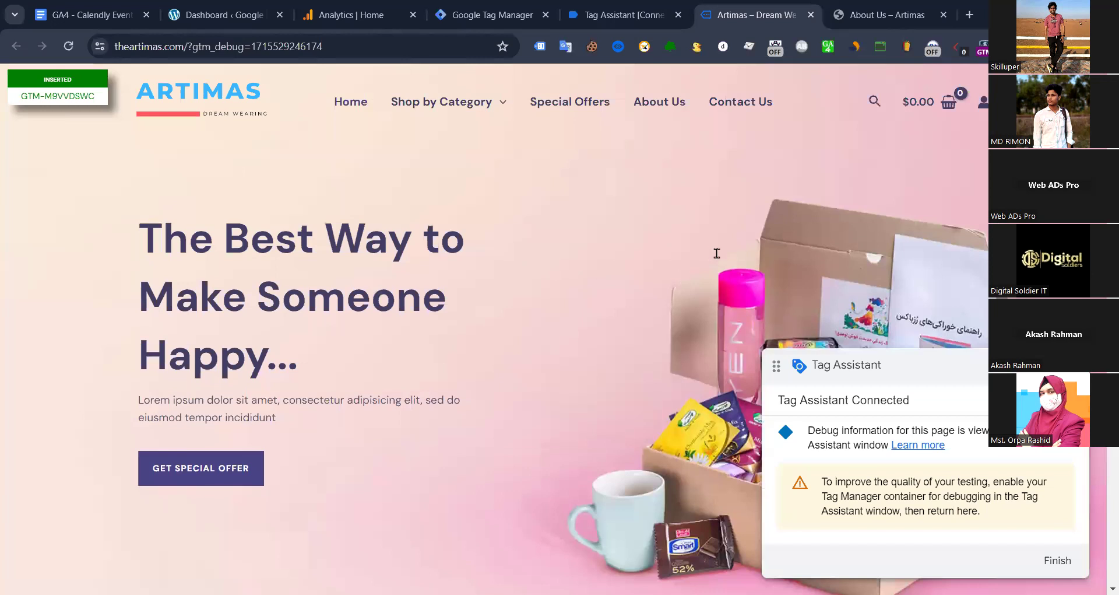
left_click(659, 102)
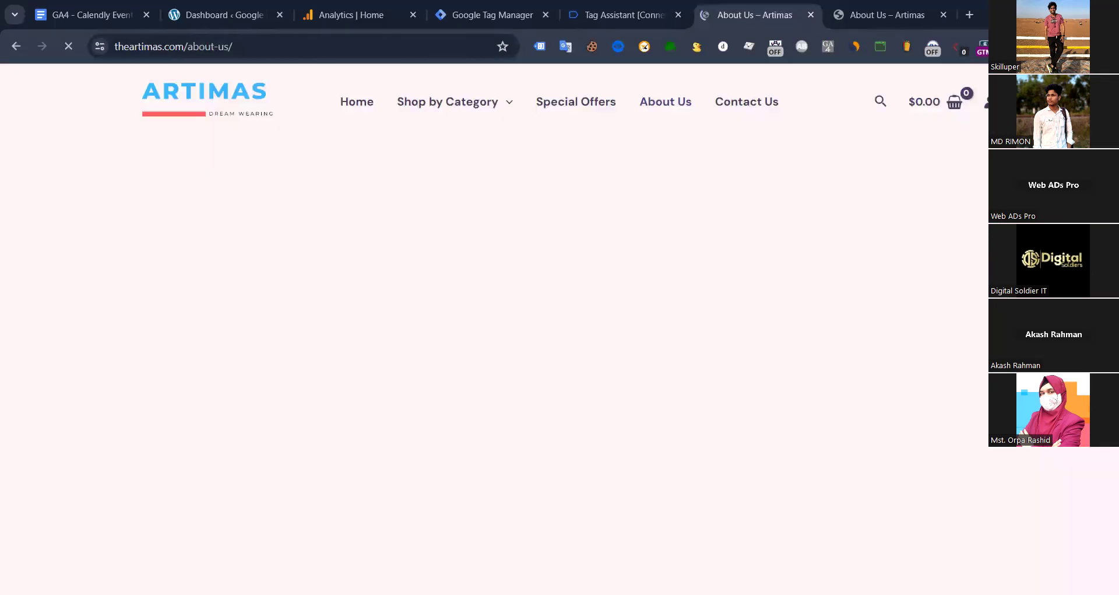
scroll(651, 312, "down", 15)
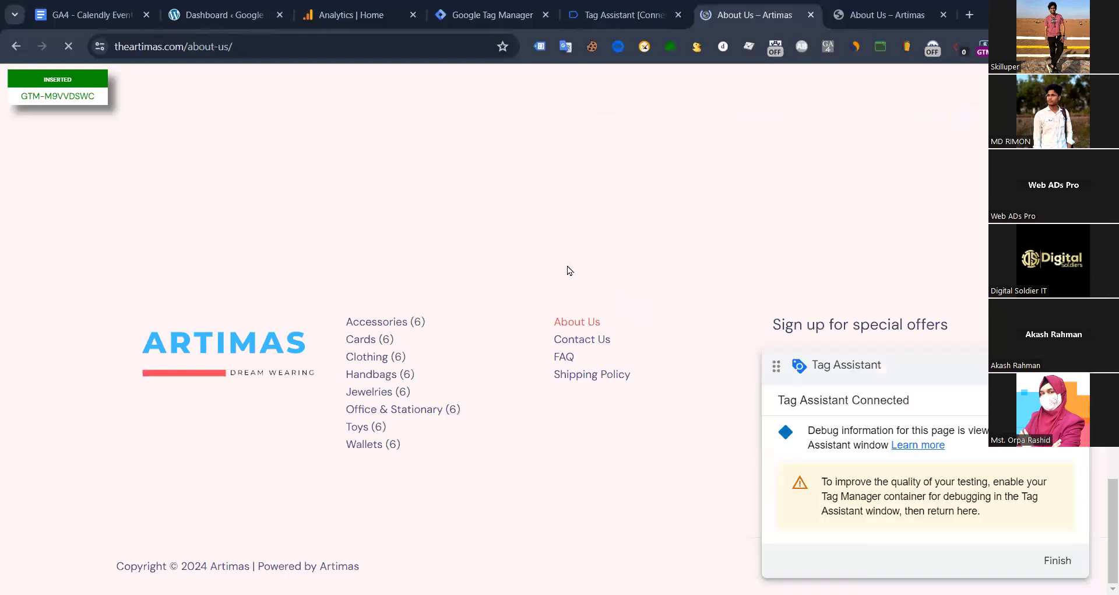
- Collapse the Tag Assistant overlay, move it aside, and bring the Calendly scheduler into view
left_click(883, 436)
left_click_drag(883, 435, 923, 379)
scroll(694, 227, "down", 3)
left_click_drag(1075, 482, 602, 289)
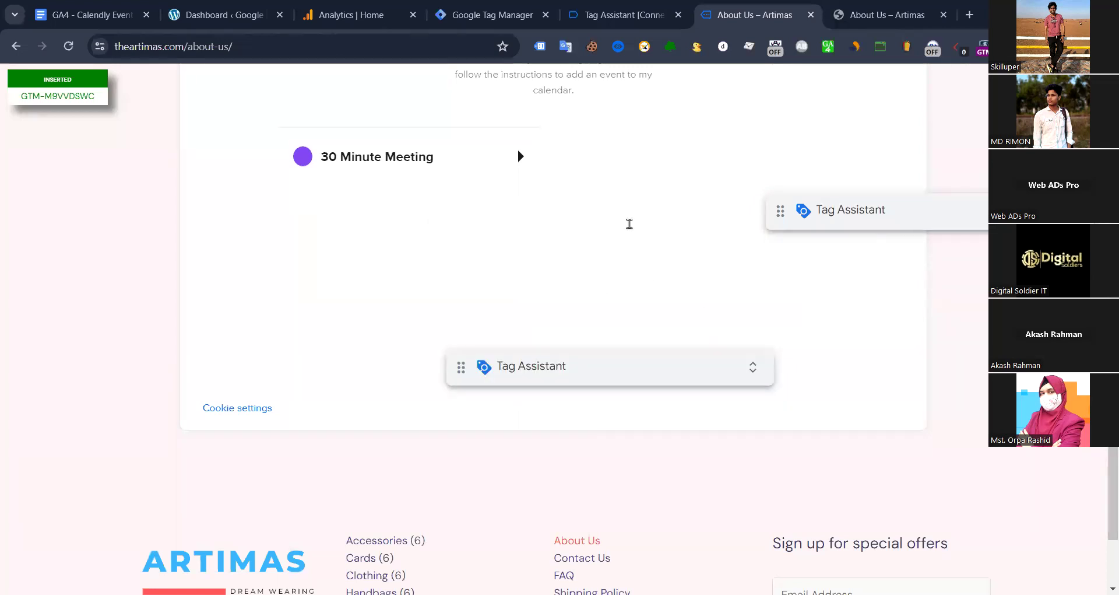
scroll(629, 224, "up", 3)
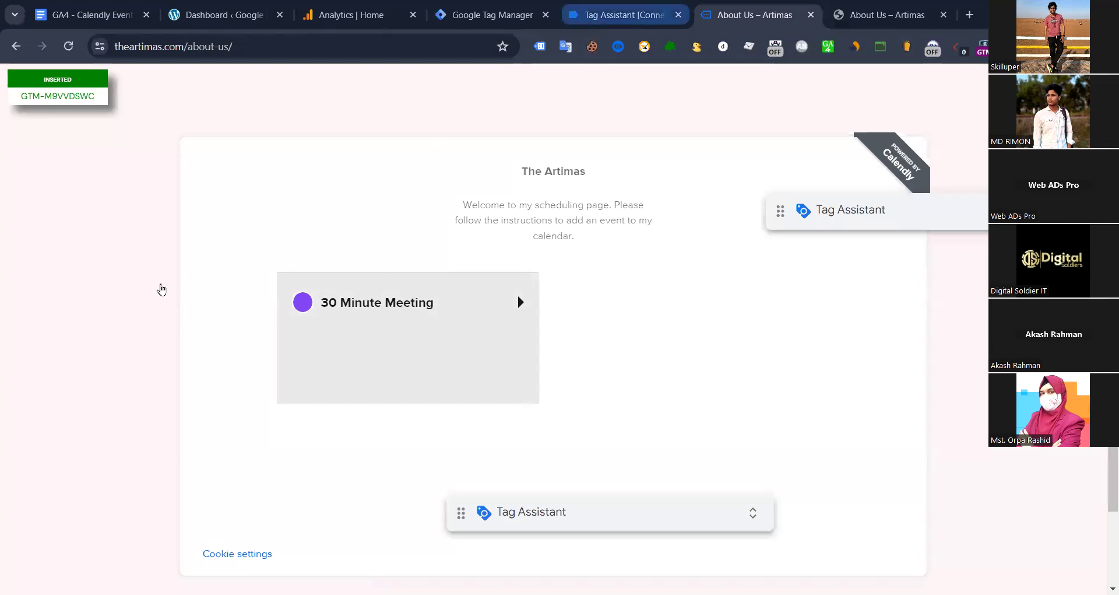
- Check the About Us events in Tag Assistant and open the scheduler's 30 Minute Meeting calendar with the Tag Assistant overlay collapsed
left_click(625, 16)
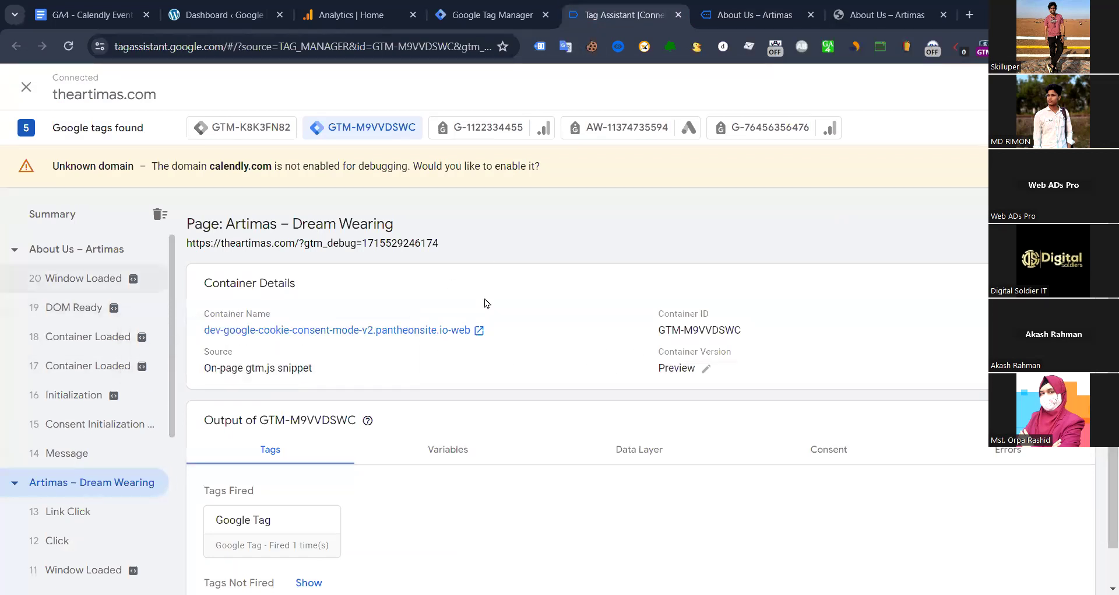
key("ctrl+Tab")
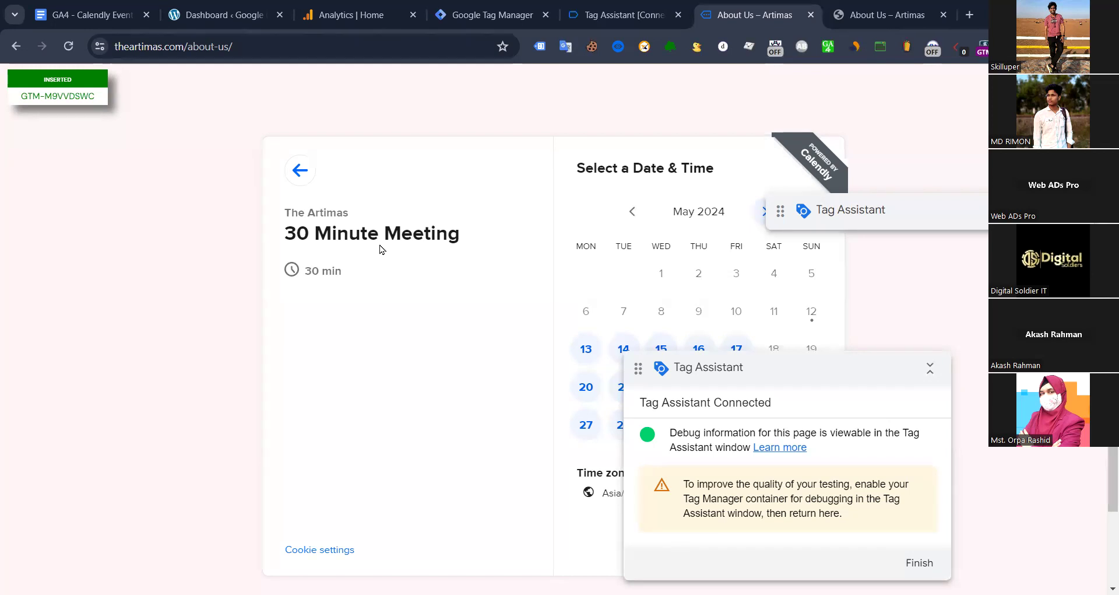
left_click(933, 365)
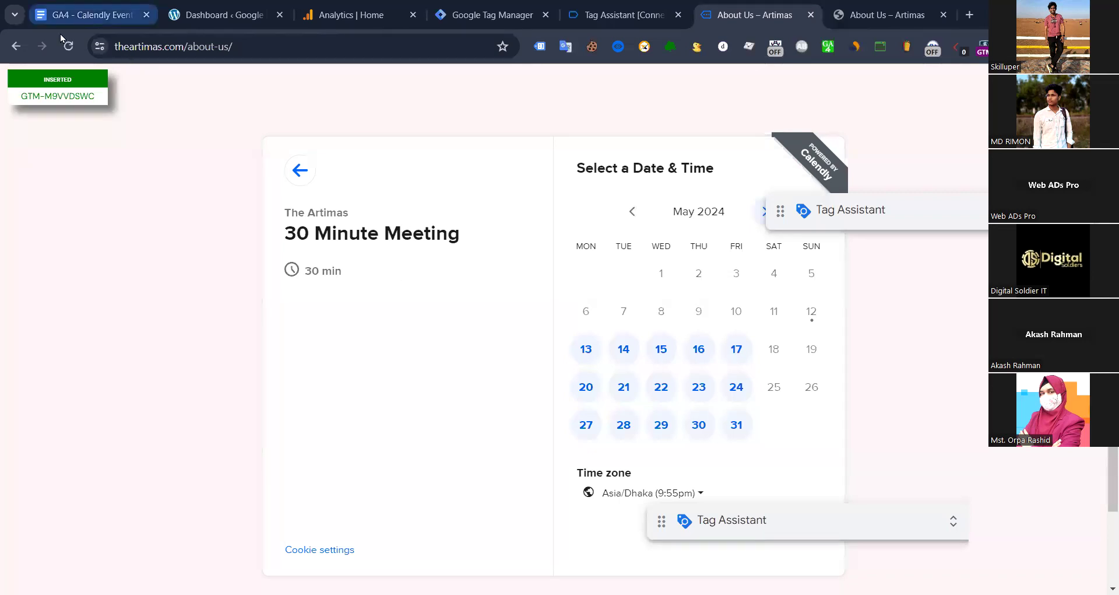
- Read the GA4 - Calendly Event Tracking document, including Method-01's listener code, Method-02's embed and listener steps, and the GA4 event setup
left_click(87, 15)
scroll(488, 180, "down", 1)
scroll(478, 248, "up", 1)
scroll(455, 242, "down", 3)
scroll(550, 349, "up", 4)
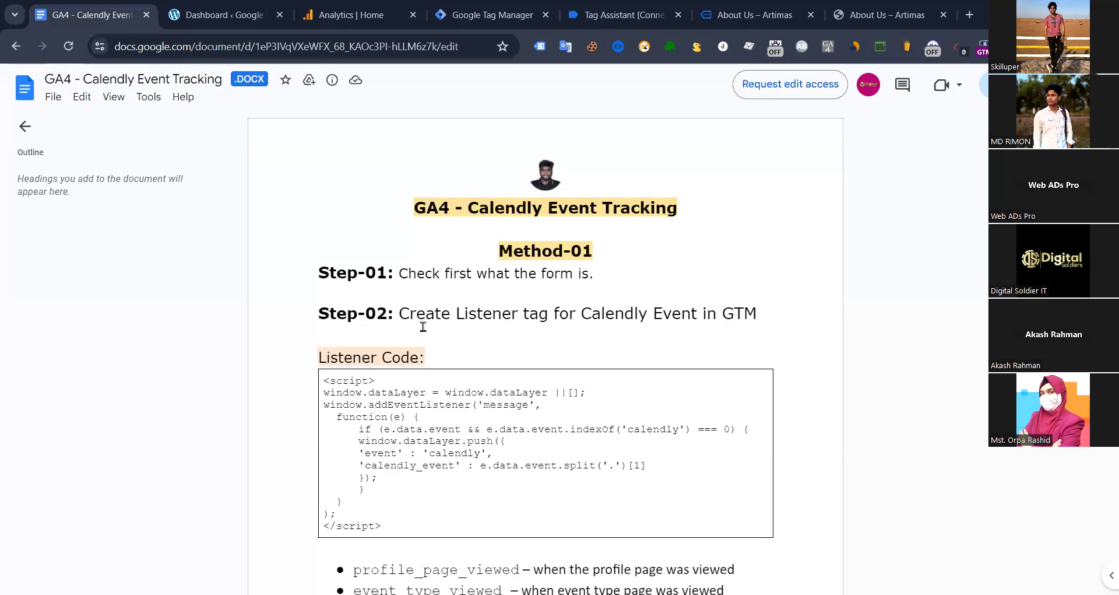
triple_click(609, 309)
left_click(570, 318)
scroll(577, 326, "down", 15)
scroll(383, 295, "up", 12)
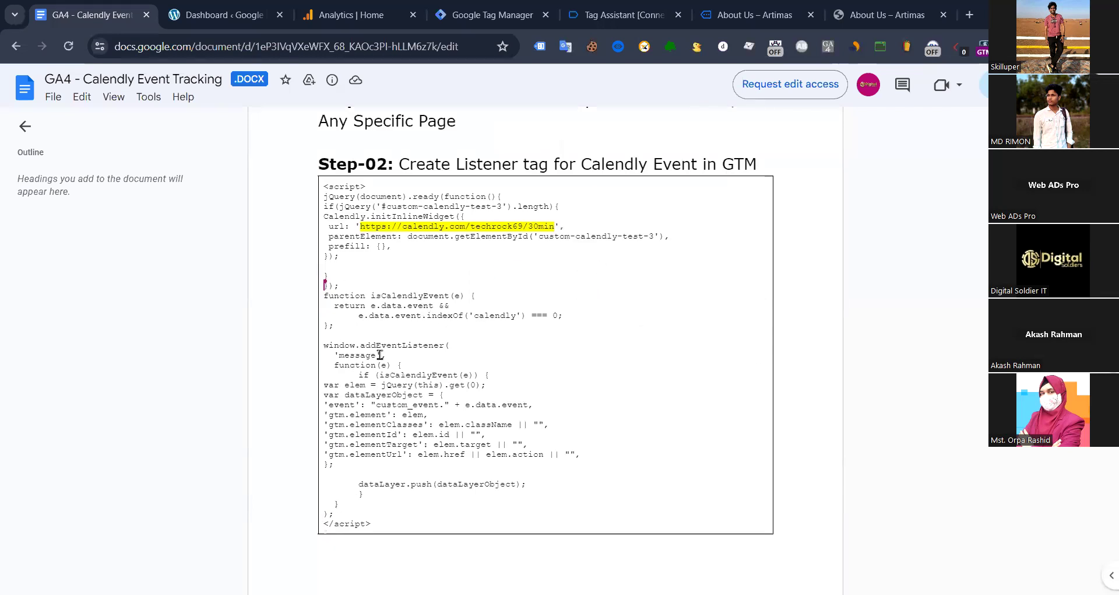
scroll(423, 307, "down", 8)
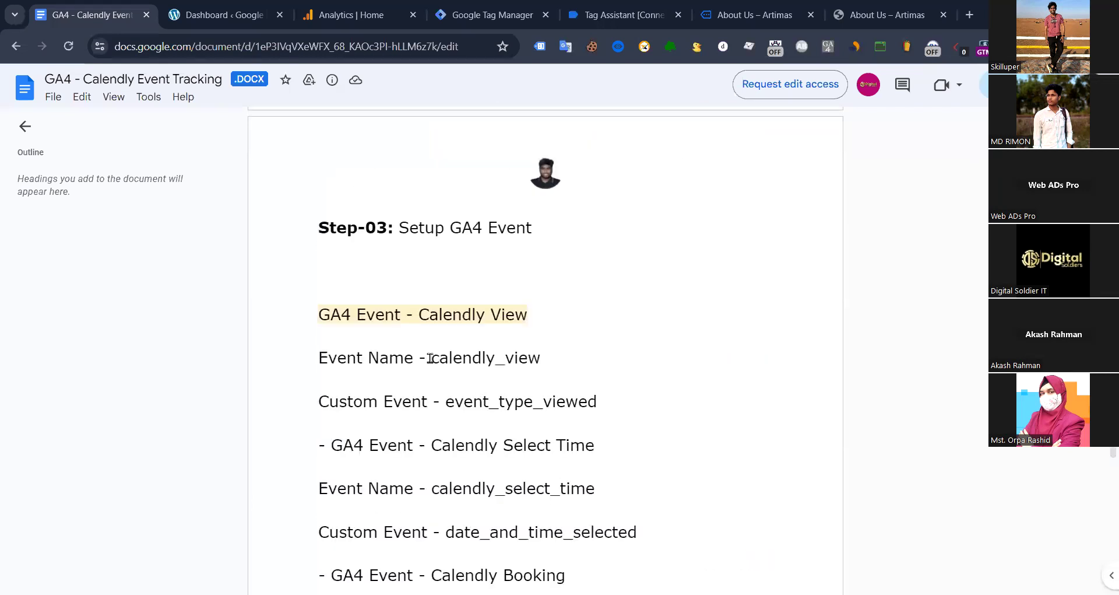
scroll(414, 340, "up", 5)
scroll(414, 340, "up", 10)
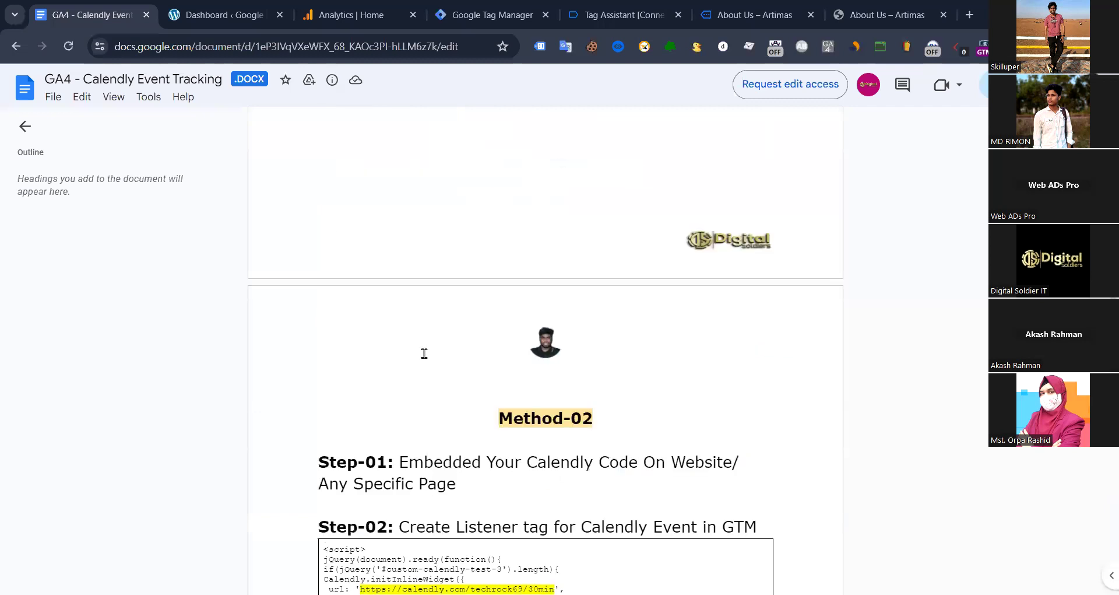
- Copy the complete Method-01 Calendly listener script from the GA4 - Calendly Event Tracking document
scroll(394, 383, "down", 20)
scroll(380, 367, "up", 6)
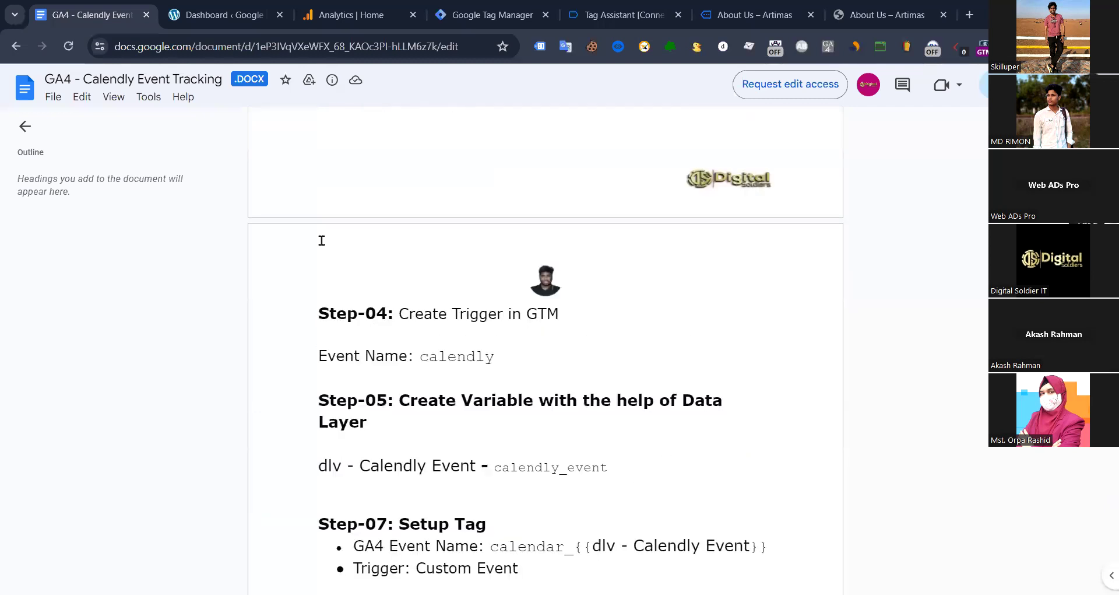
scroll(321, 240, "up", 10)
left_click_drag(382, 380, 341, 214)
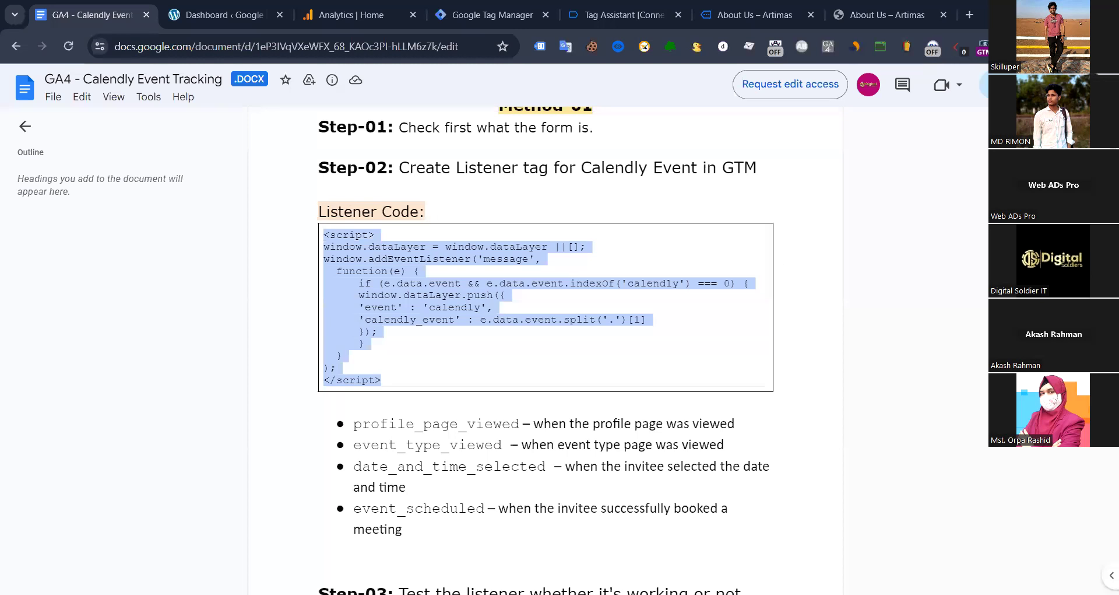
- Switch to Google Tag Manager and create a new Custom HTML tag containing the copied Calendly listener script
left_click(491, 16)
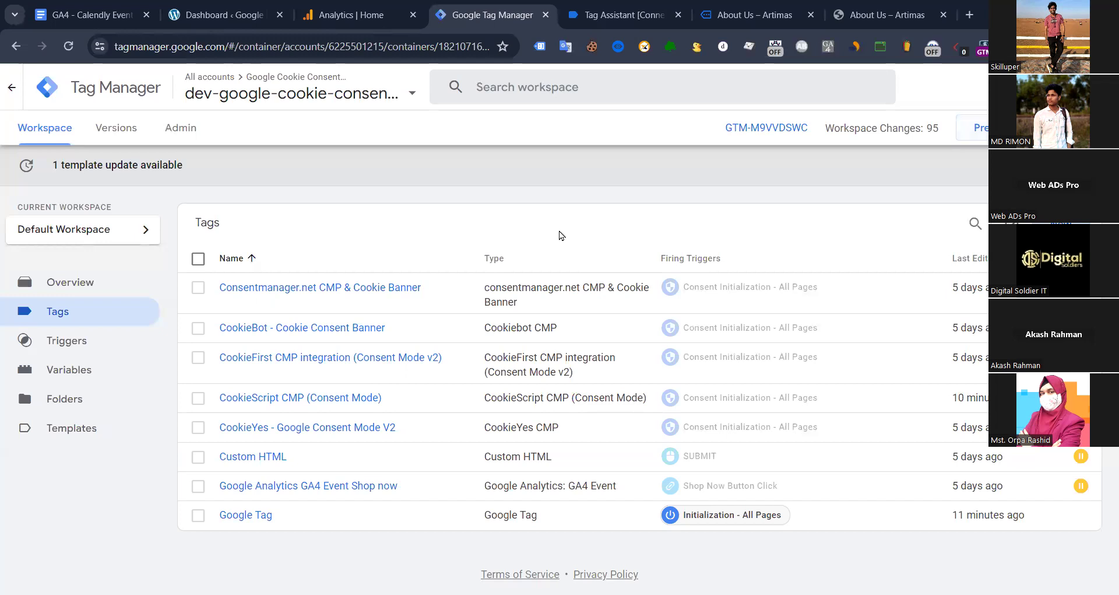
left_click(1061, 223)
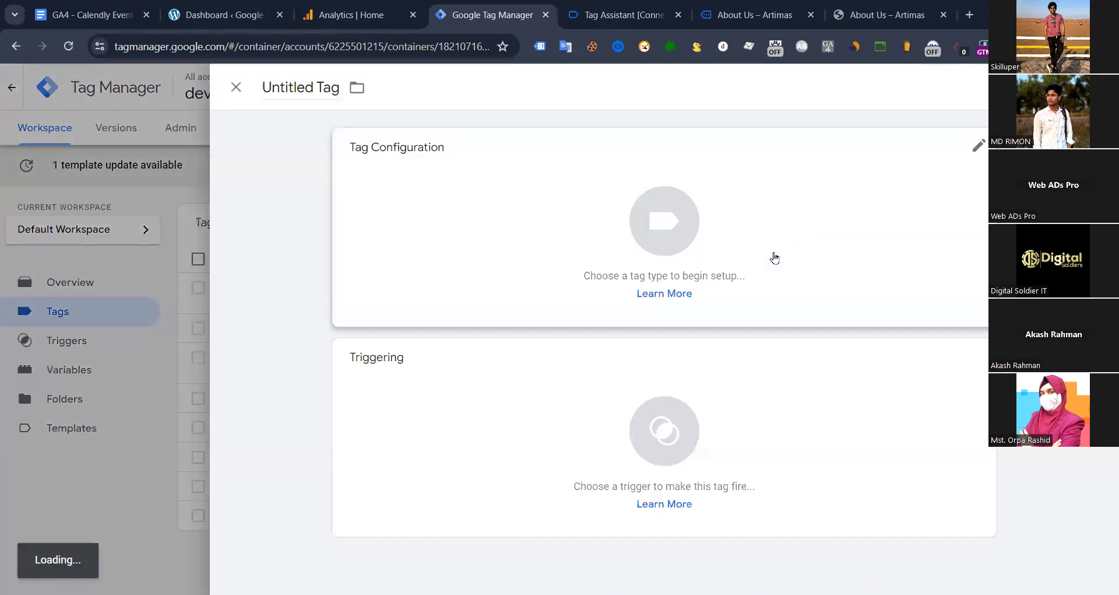
left_click(748, 165)
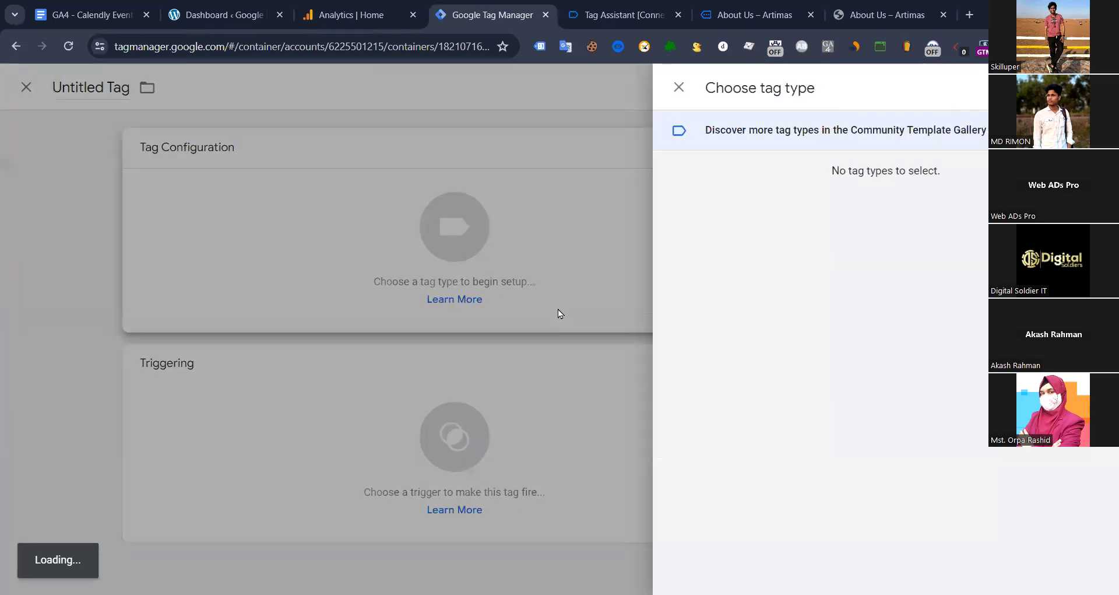
scroll(502, 400, "down", 6)
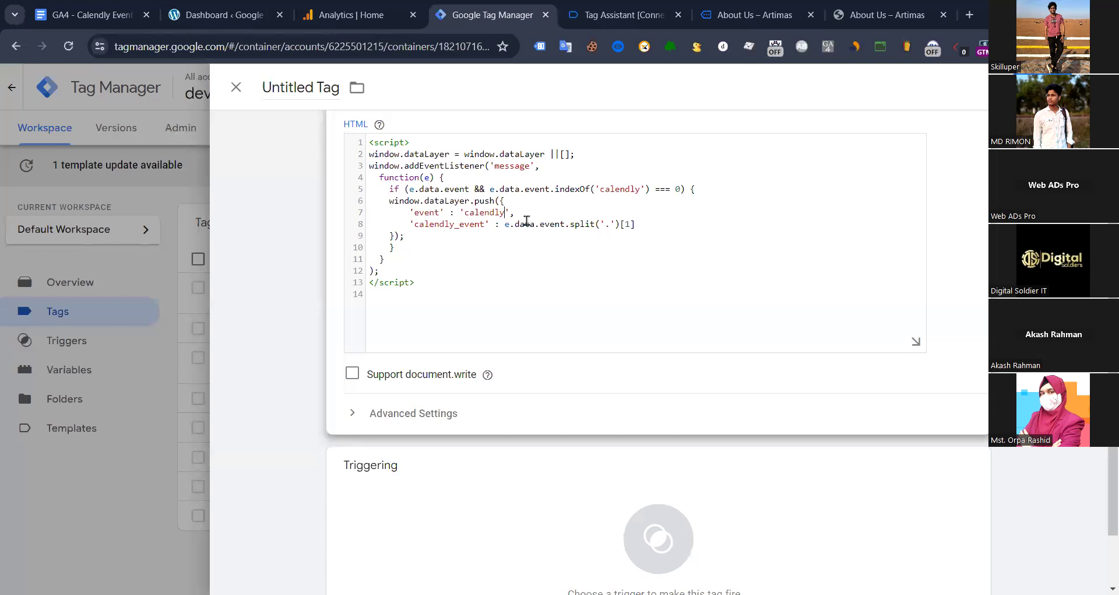
scroll(525, 230, "down", 1)
scroll(622, 238, "up", 1)
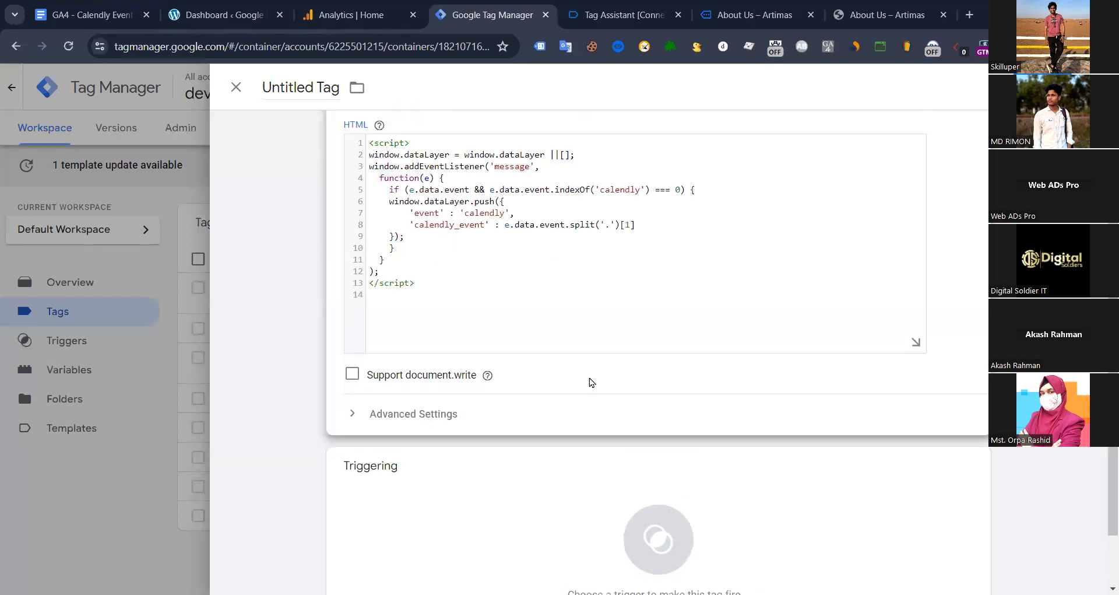
- Assign the All Pages page view trigger to the new Custom HTML tag
scroll(606, 434, "down", 2)
left_click(612, 434)
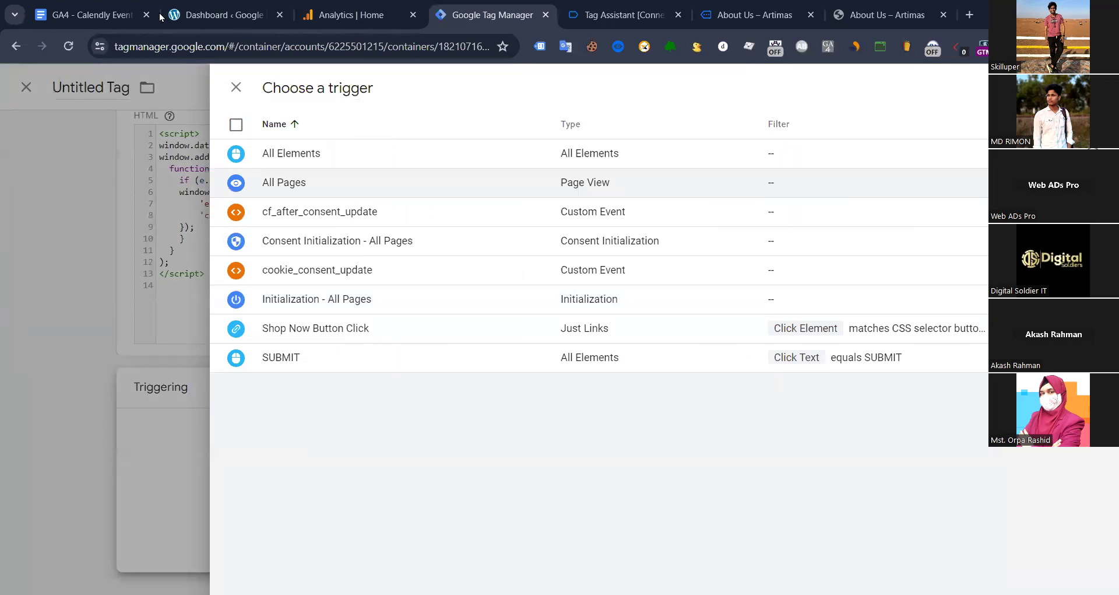
left_click(472, 188)
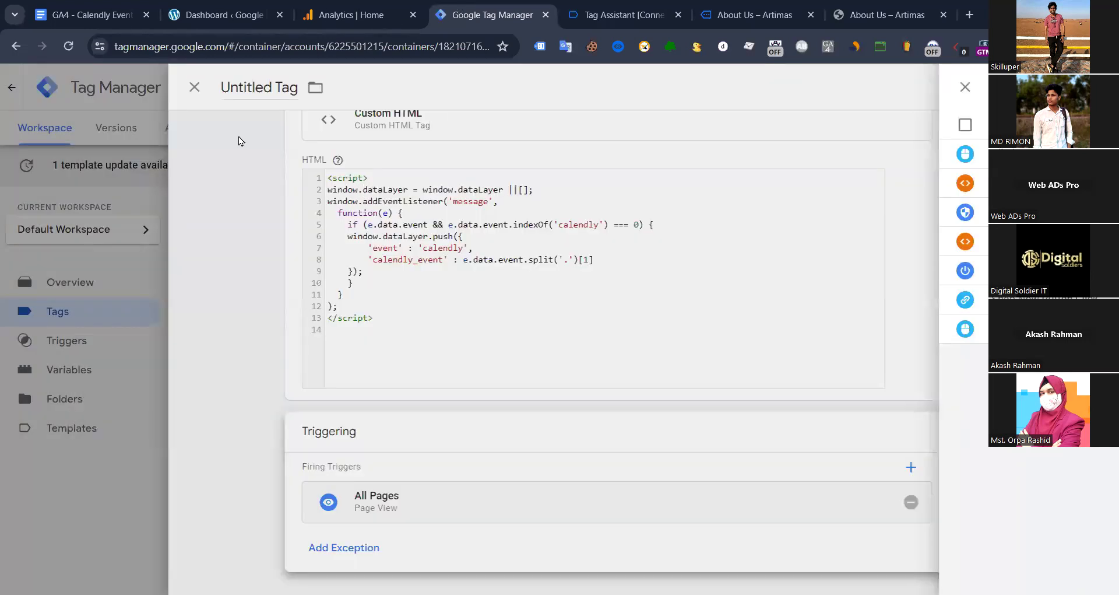
key("ctrl+1")
key("ctrl+4")
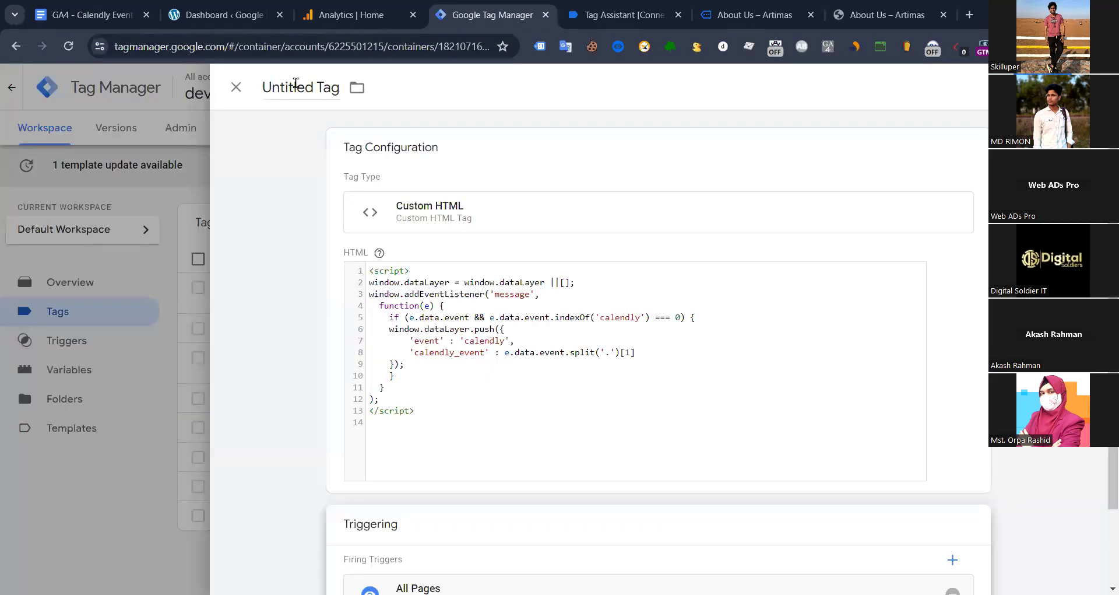
- Name the tag "html calendly", reusing the event name from the listener script, and save it
left_click(295, 84)
type("html")
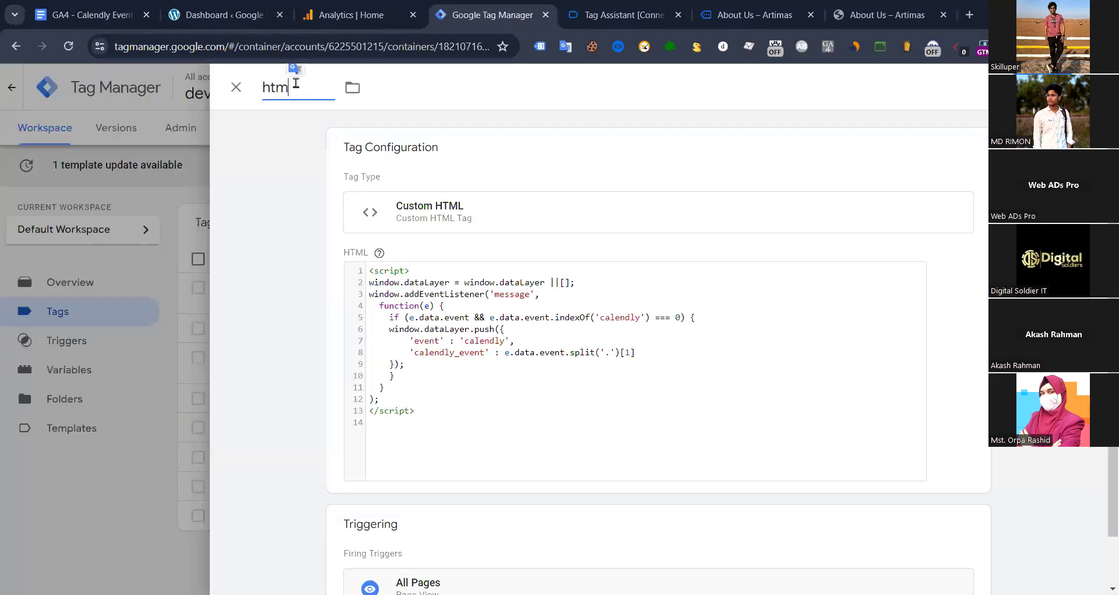
left_click(478, 344)
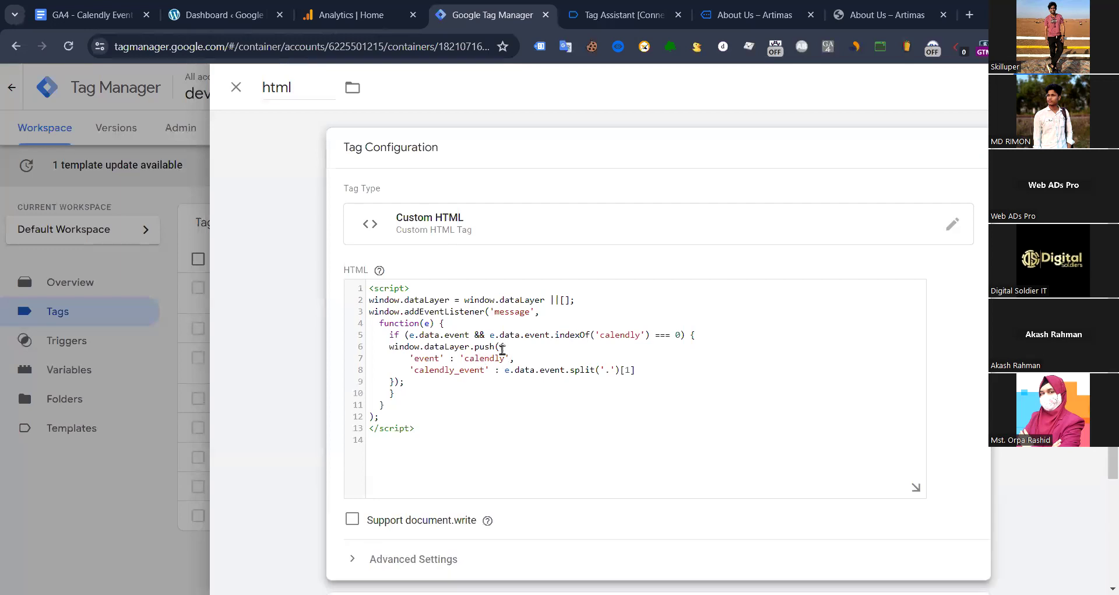
double_click(484, 356)
key("ctrl+c")
left_click(306, 86)
key("ctrl+v")
key("ctrl+s")
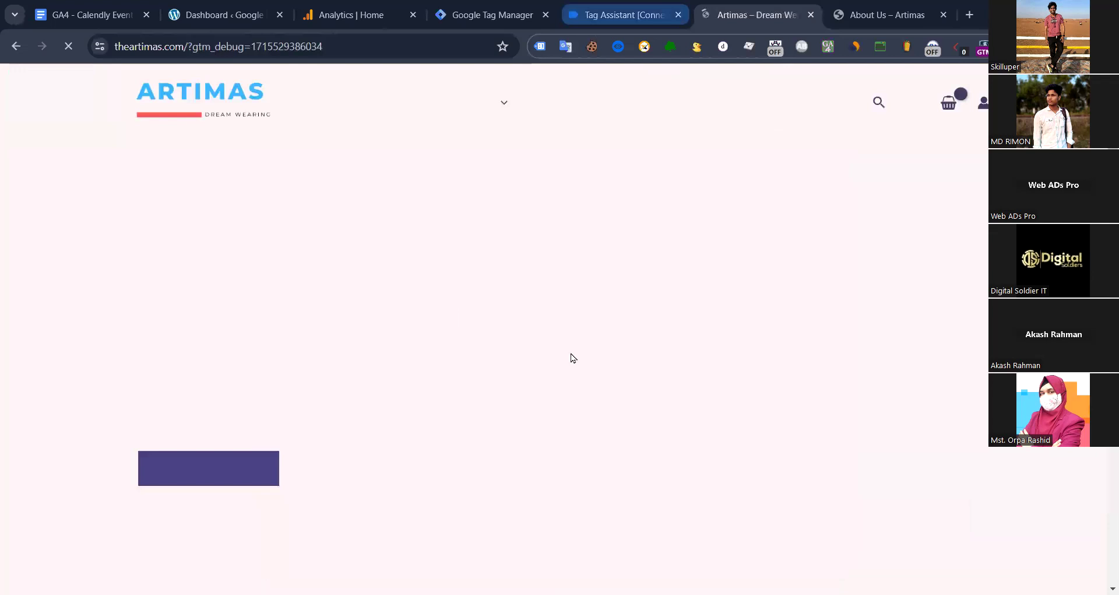
- Open the About Us page in the newly launched Artimas preview window and bring the Calendly scheduler into view
scroll(99, 165, "down", 5)
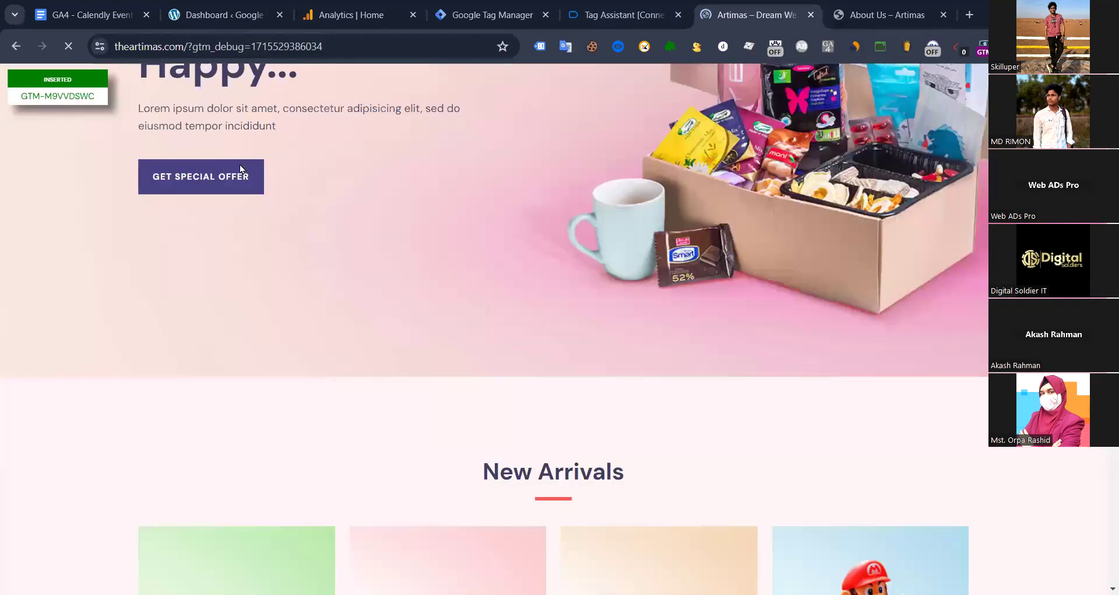
key("ctrl+shift+Tab")
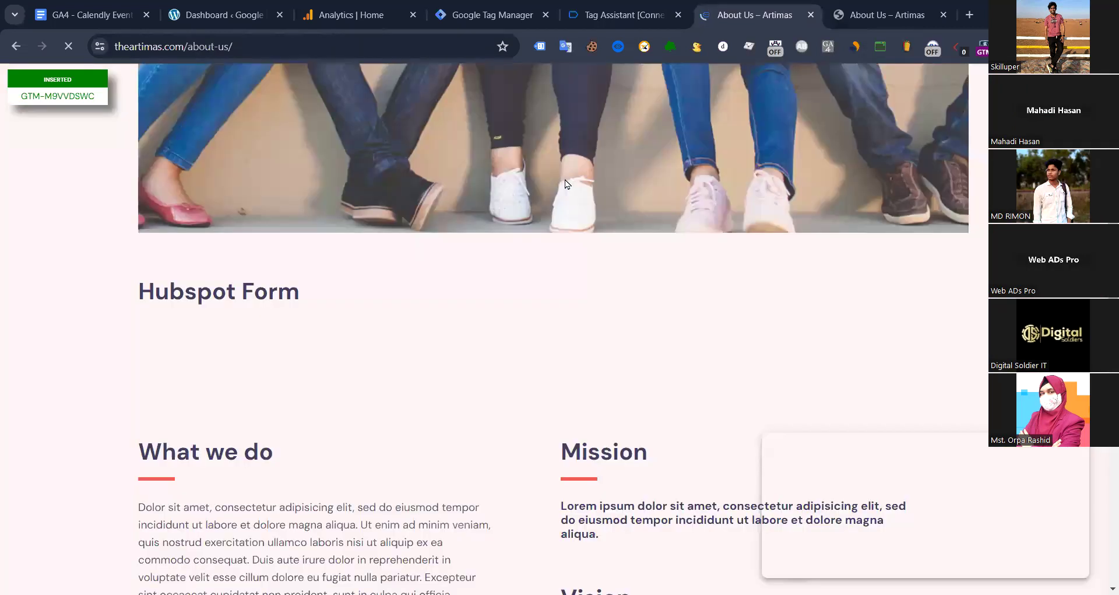
scroll(565, 184, "down", 8)
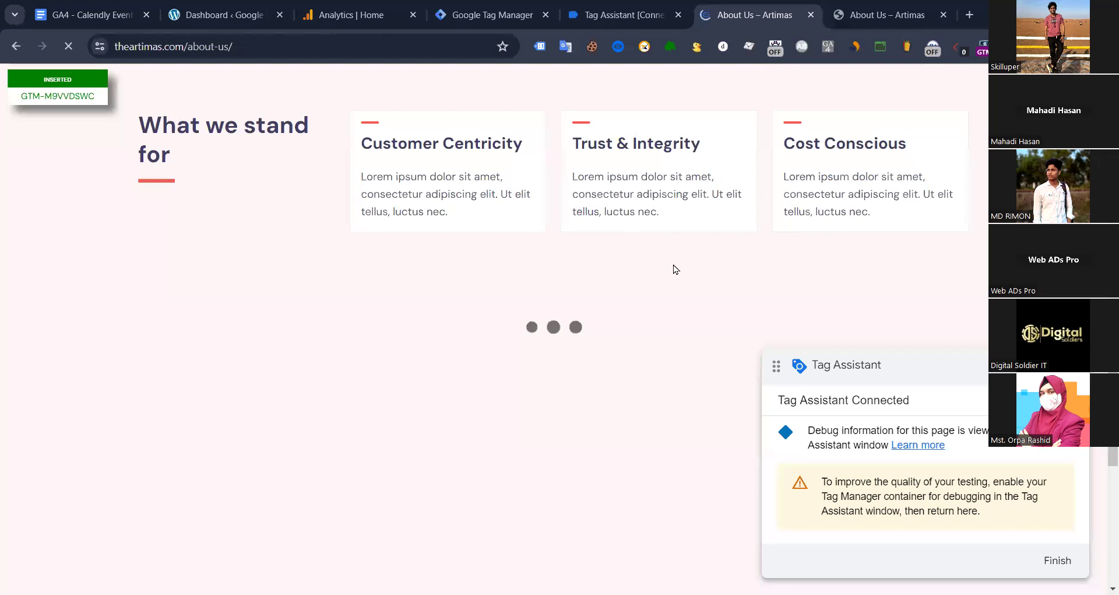
scroll(574, 251, "down", 5)
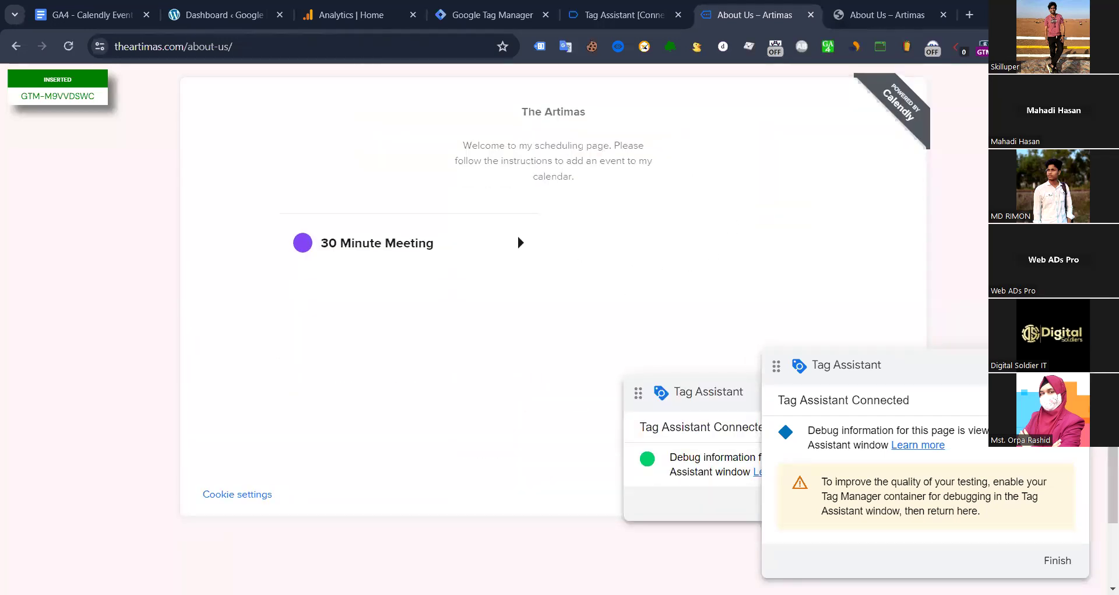
- Collapse both Tag Assistant overlays and move them clear of the Calendly scheduler
left_click(1007, 368)
left_click_drag(1006, 368, 1014, 539)
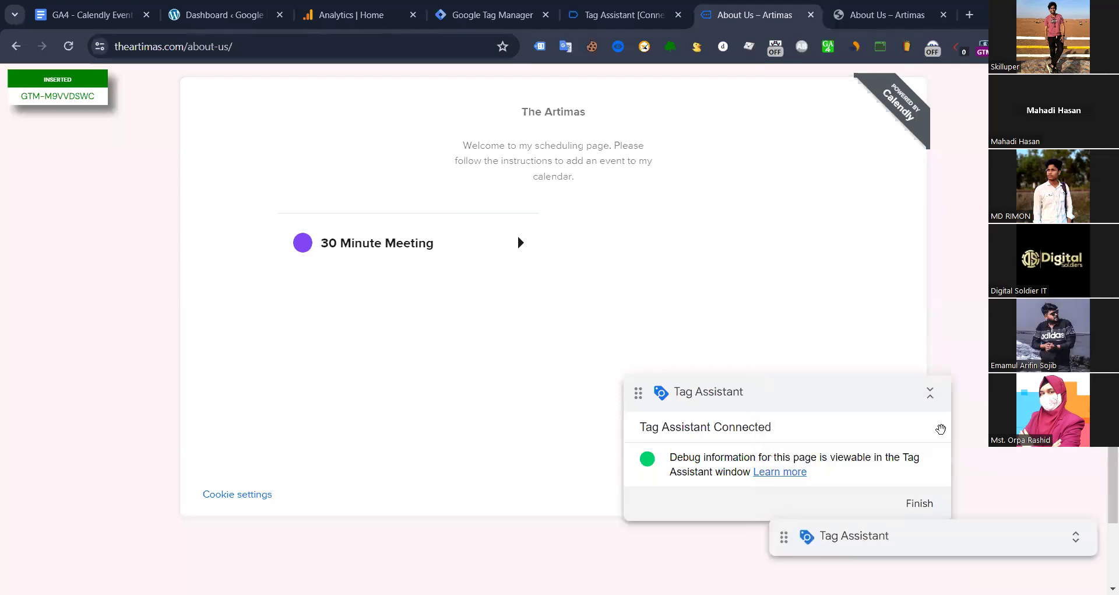
scroll(655, 242, "down", 1)
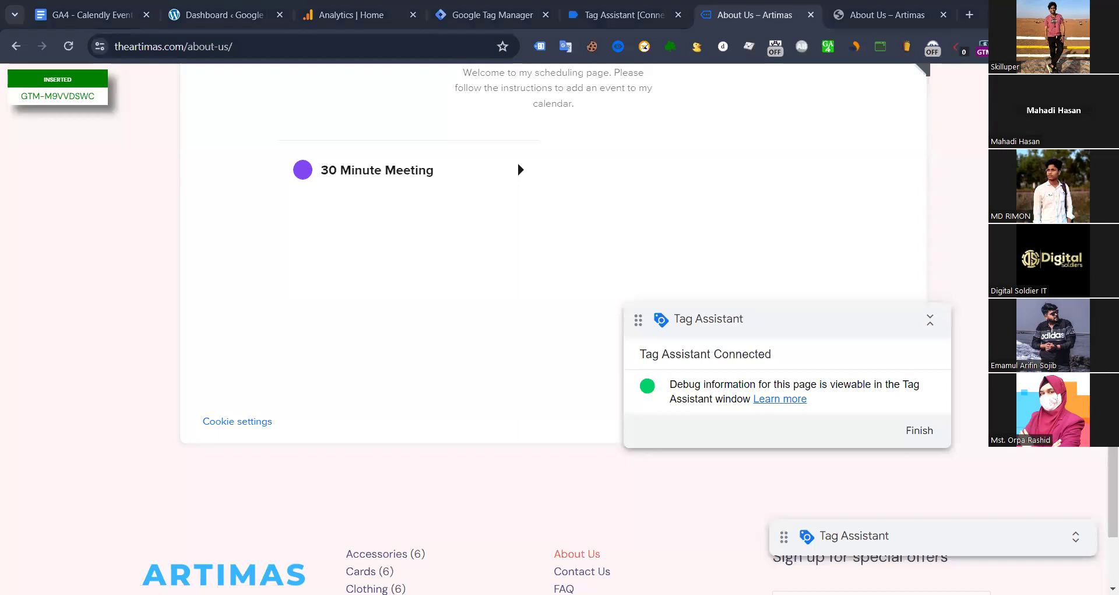
left_click(930, 319)
left_click_drag(849, 319, 770, 457)
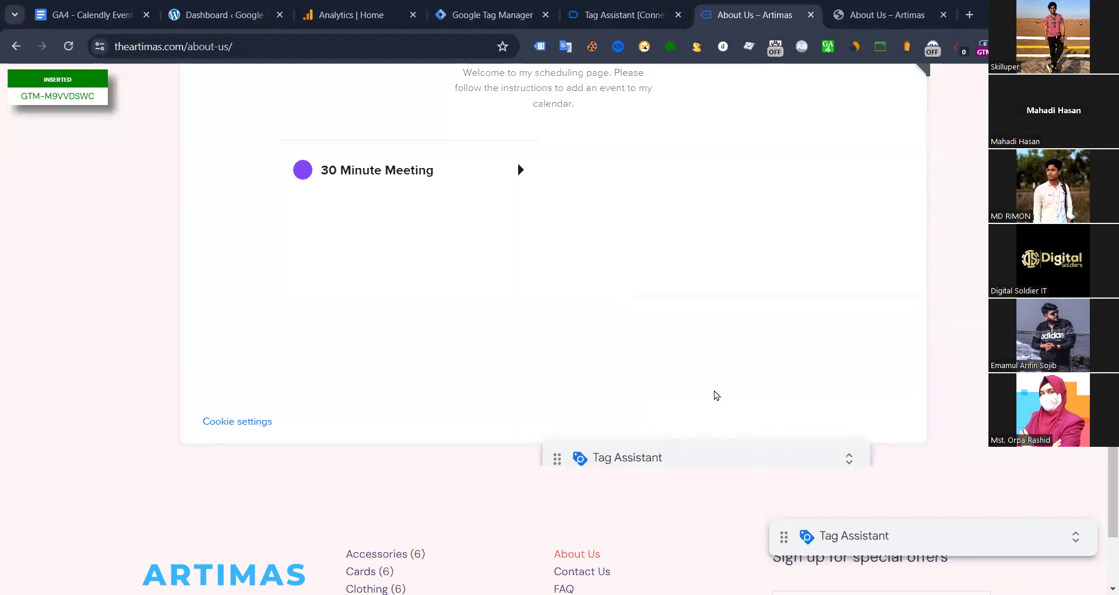
scroll(565, 303, "up", 1)
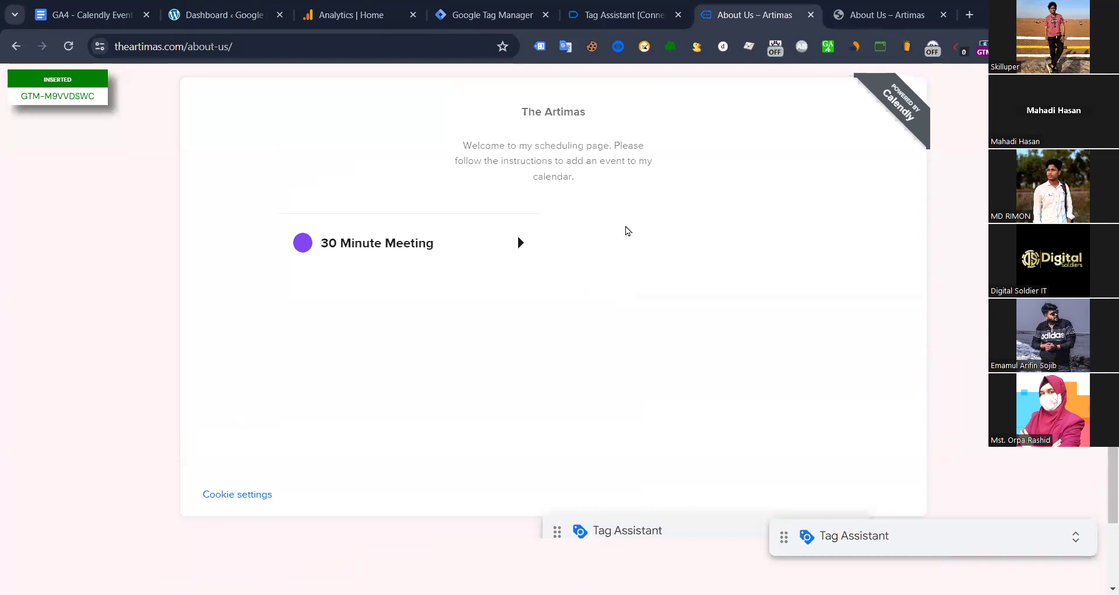
scroll(612, 251, "up", 1)
scroll(583, 277, "down", 3)
scroll(617, 249, "up", 2)
scroll(654, 283, "down", 1)
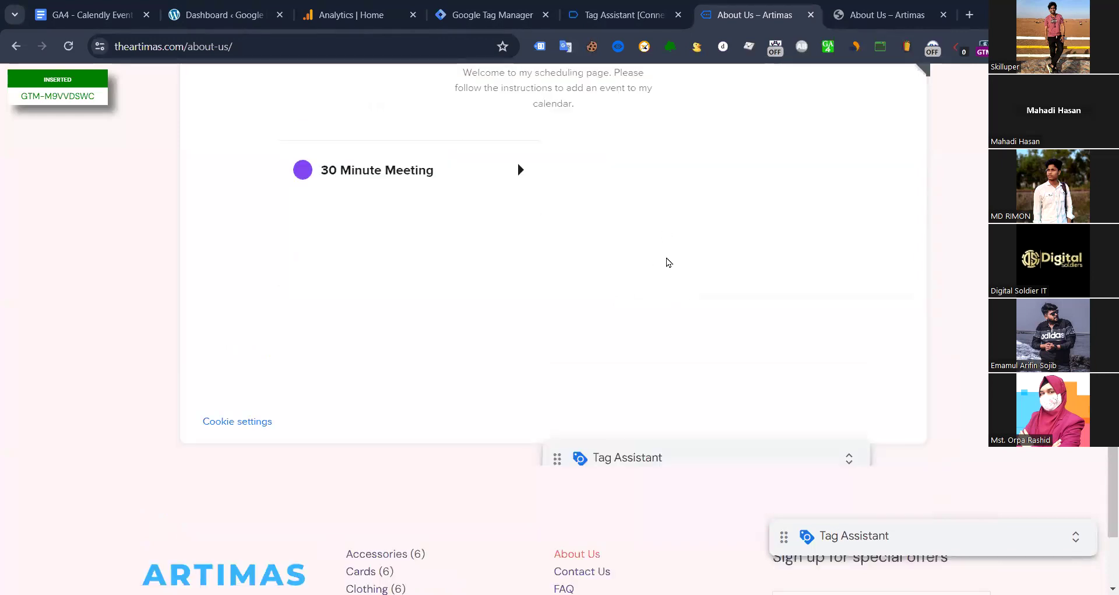
scroll(643, 174, "up", 2)
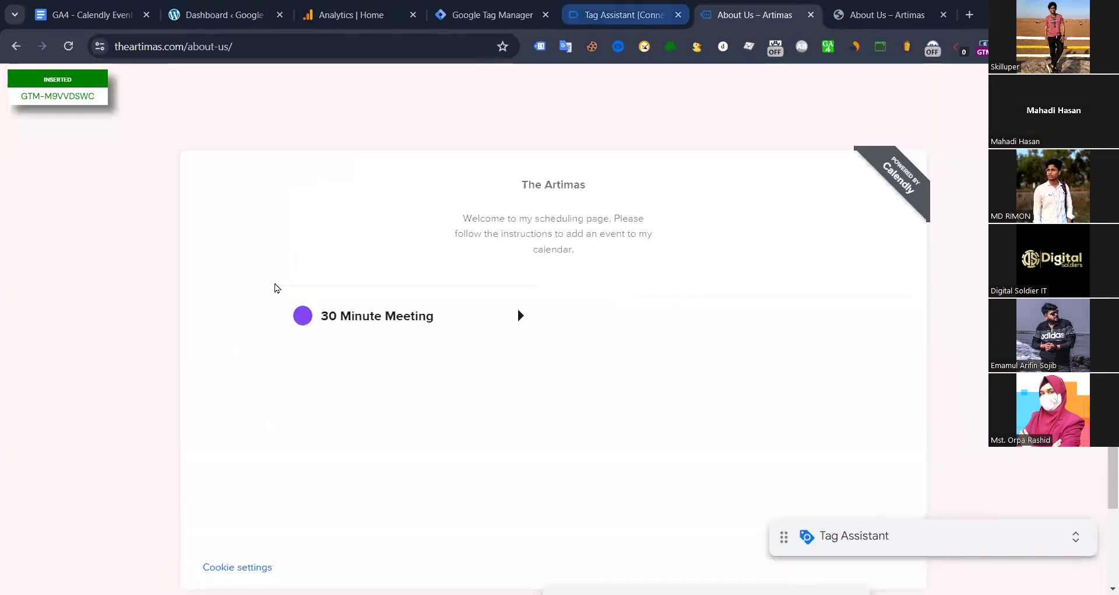
- Check the Tag Assistant summary for fired tags and recorded events, comparing it with the scheduler on the About Us page
key("ctrl+shift+Tab")
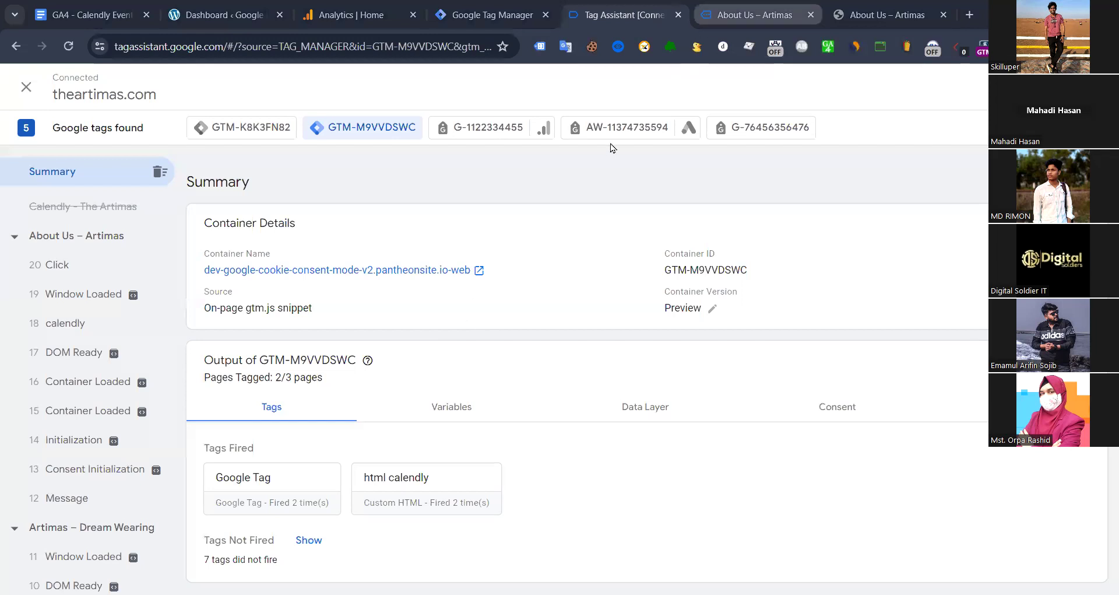
left_click(754, 15)
left_click(598, 18)
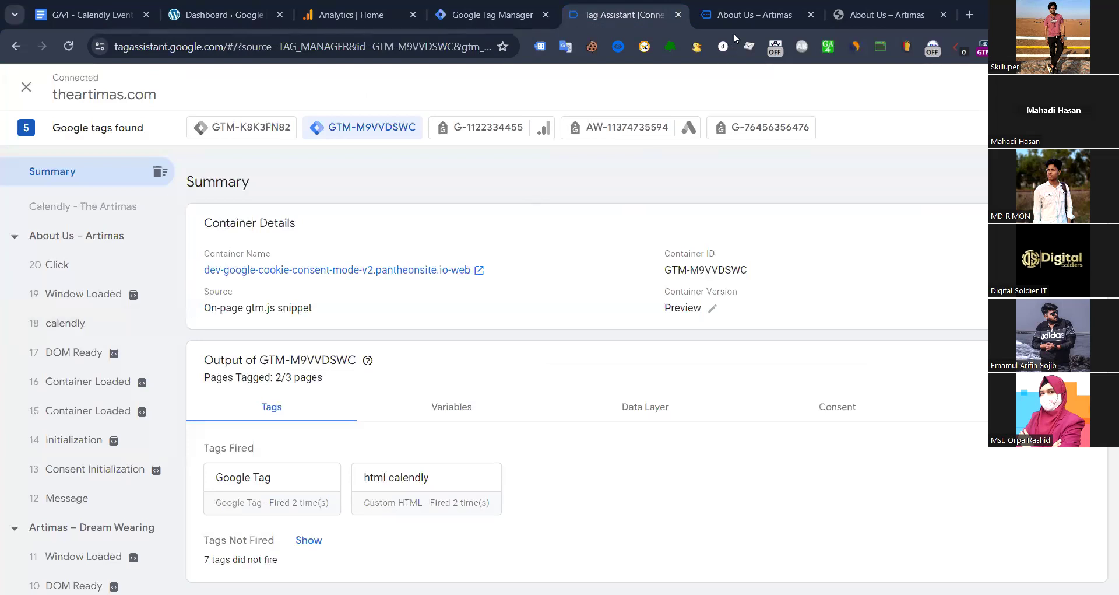
left_click(754, 15)
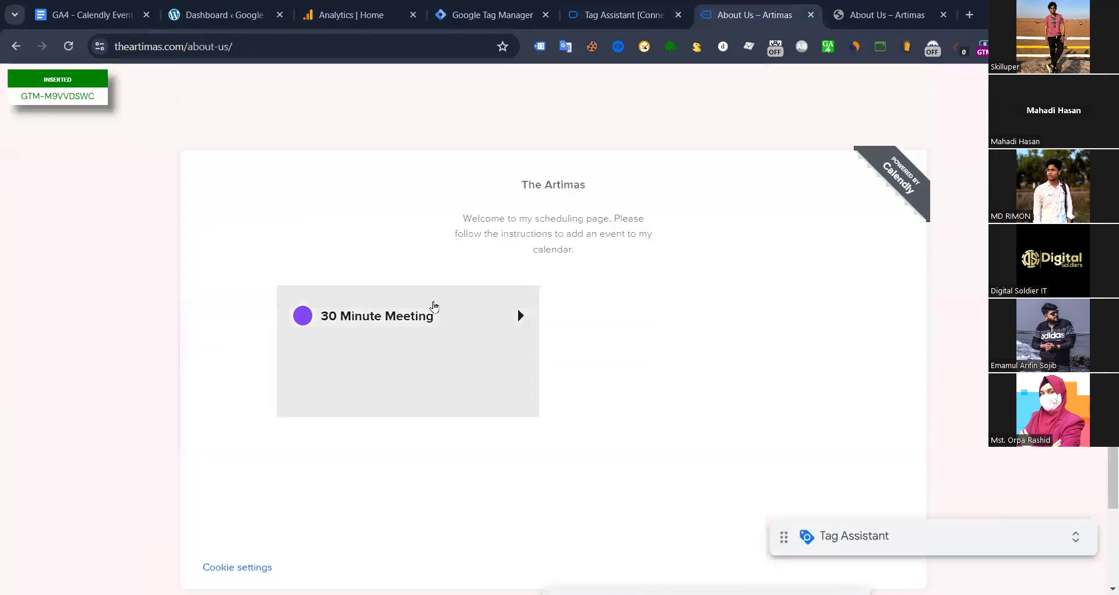
left_click(602, 22)
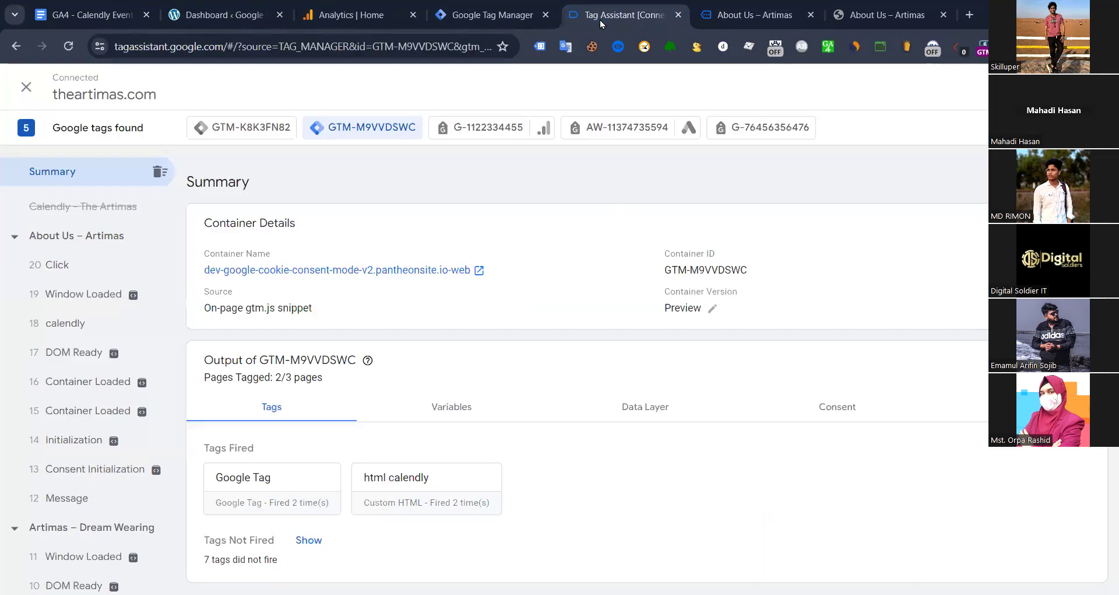
- Open the About Us page's calendly event in Tag Assistant, expand its API call, and review its data layer values
left_click(76, 325)
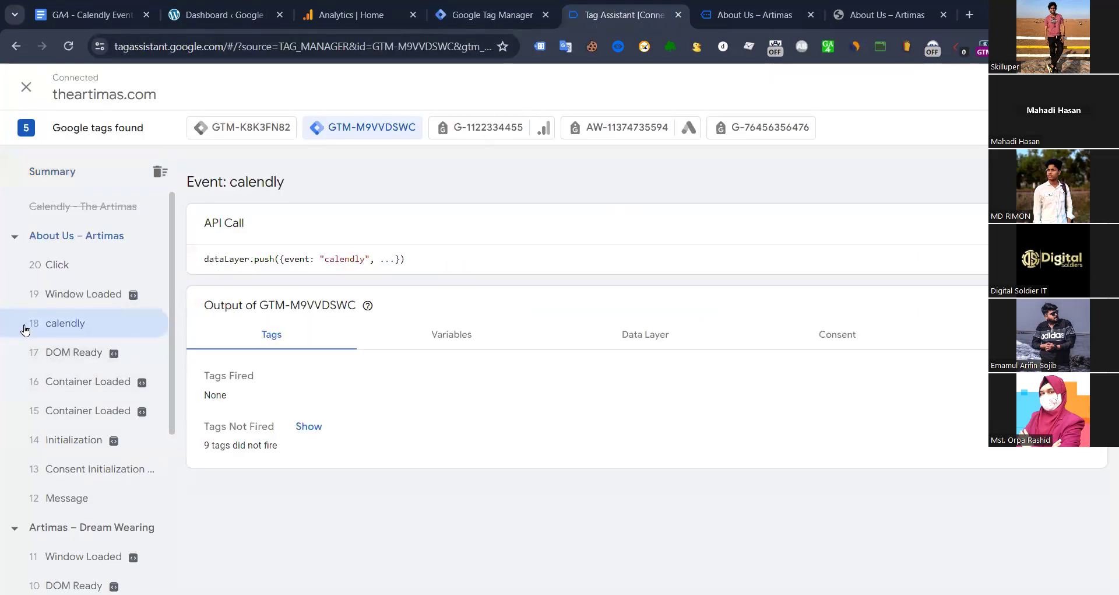
left_click(771, 257)
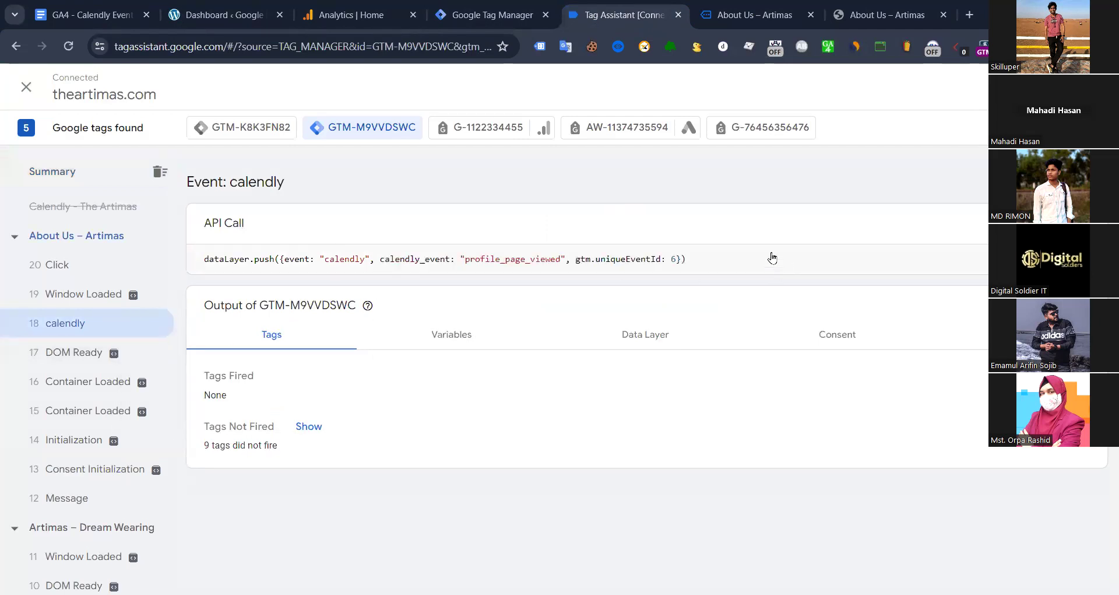
left_click(637, 336)
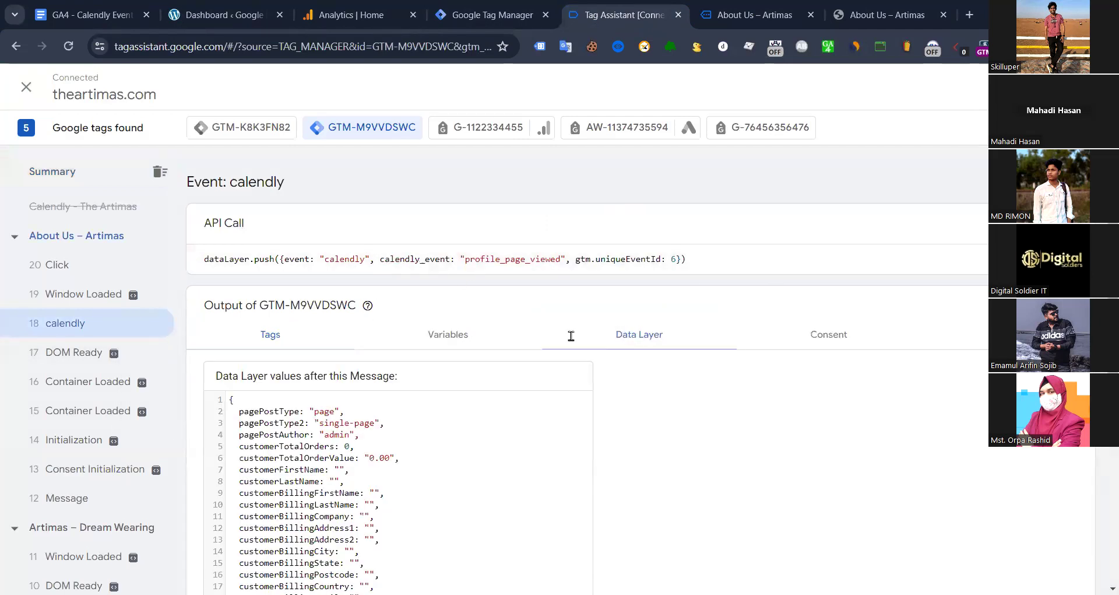
scroll(345, 376, "down", 4)
left_click_drag(254, 522, 368, 527)
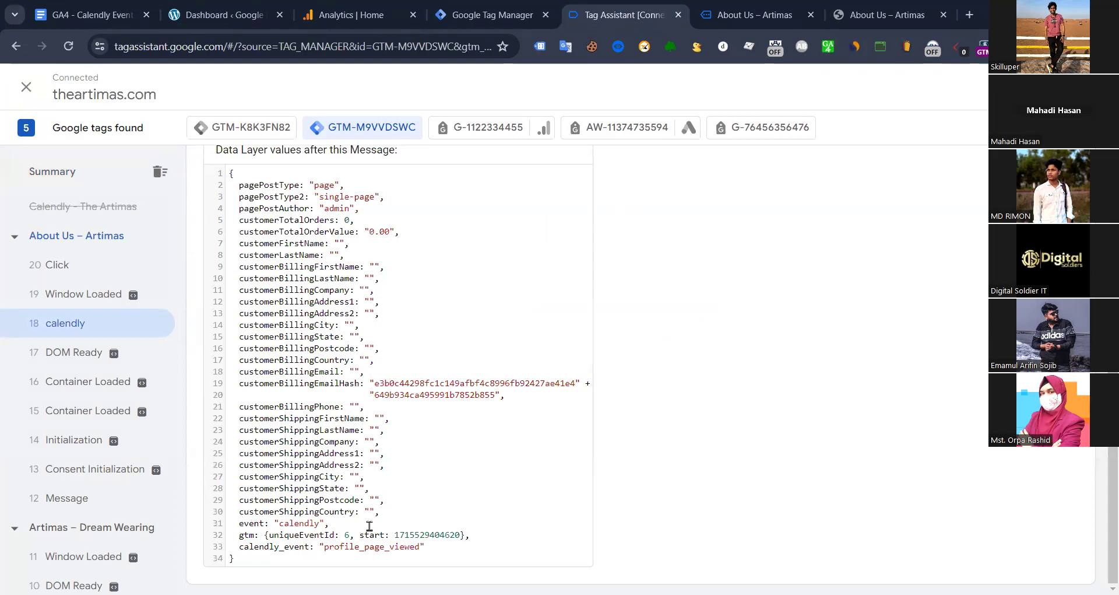
scroll(587, 221, "up", 1)
scroll(588, 221, "up", 3)
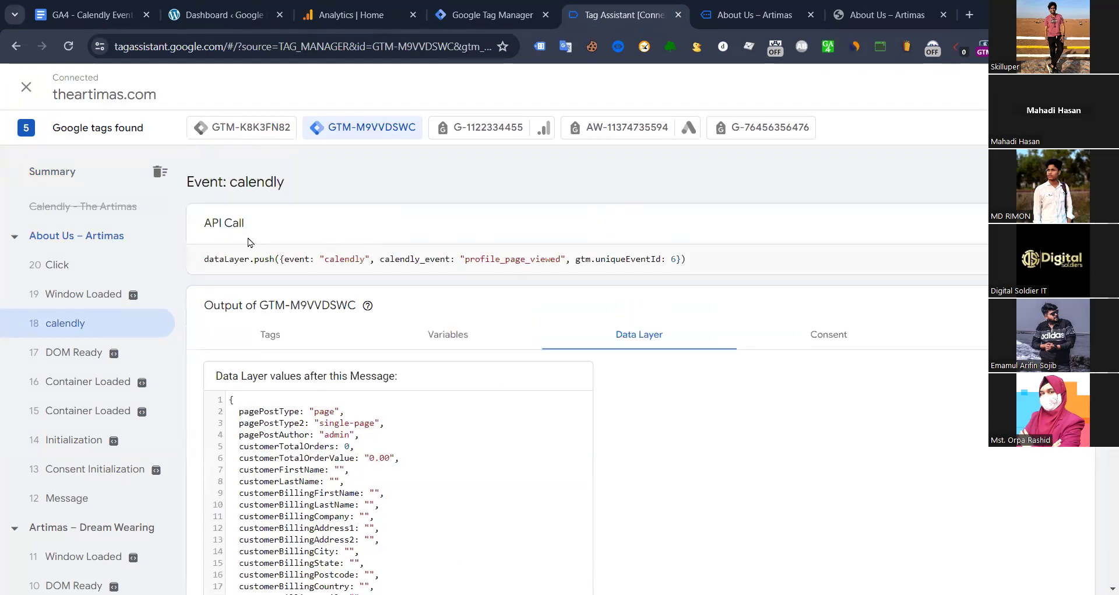
- Examine the event name, the calendly_event parameter, and its value in the calendly event's API call
left_click_drag(295, 259, 365, 259)
left_click(389, 261)
double_click(450, 258)
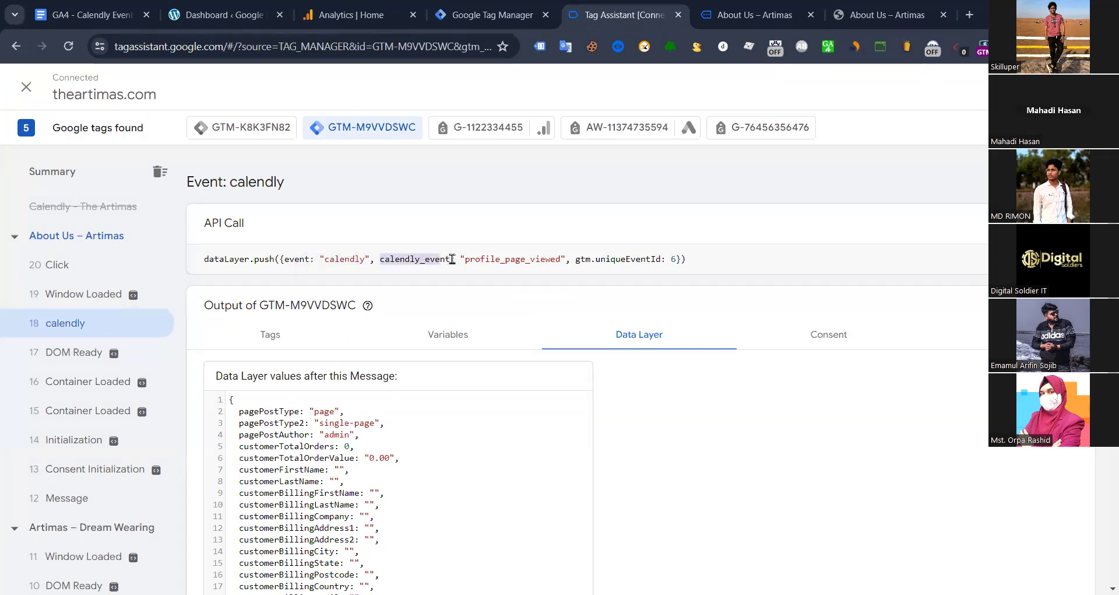
left_click(470, 260)
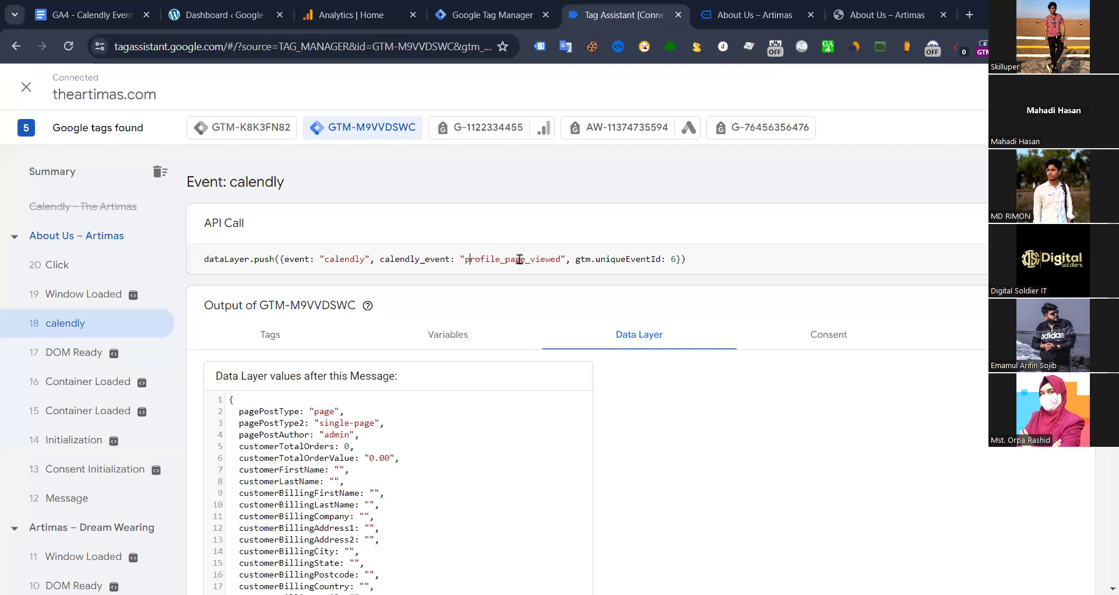
left_click_drag(466, 259, 563, 259)
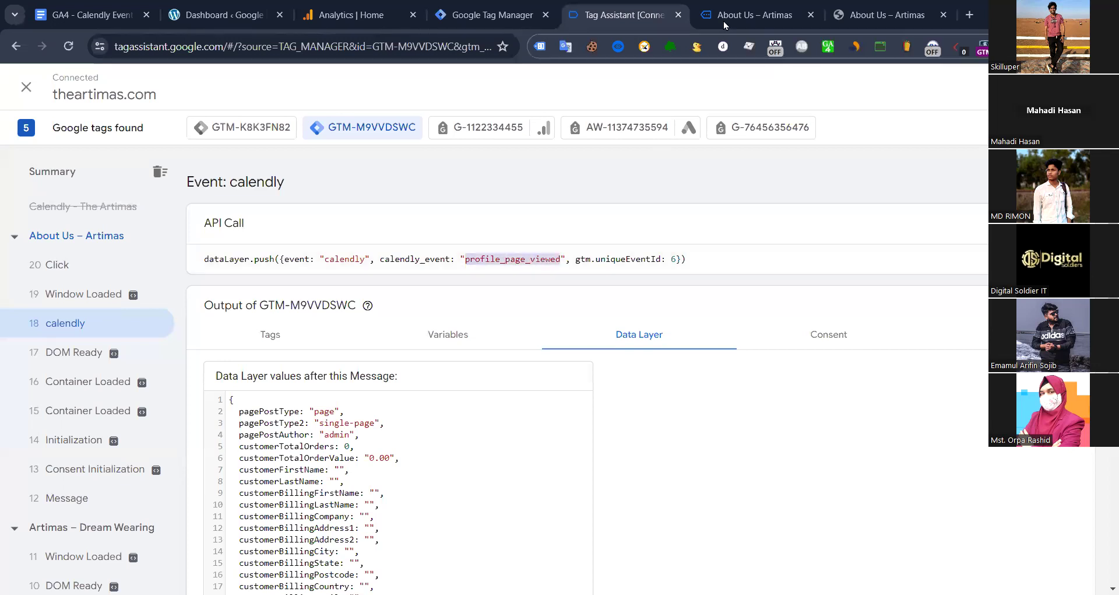
- Open the 30 Minute Meeting in the About Us page's Calendly scheduler and check Tag Assistant for a new calendly event
left_click(752, 15)
scroll(588, 308, "down", 3)
scroll(513, 242, "up", 1)
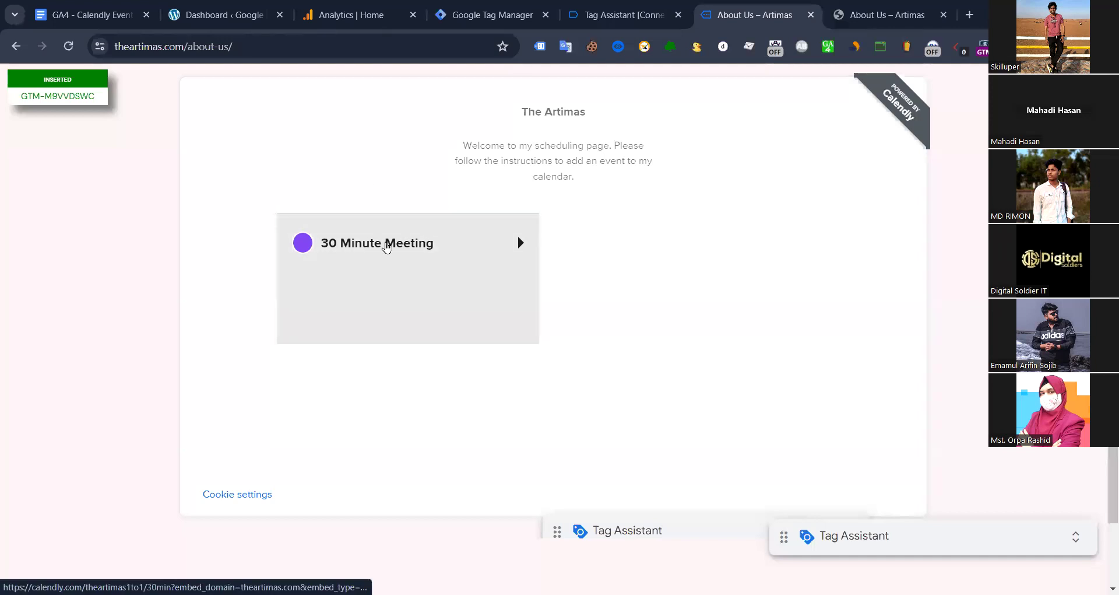
left_click(387, 255)
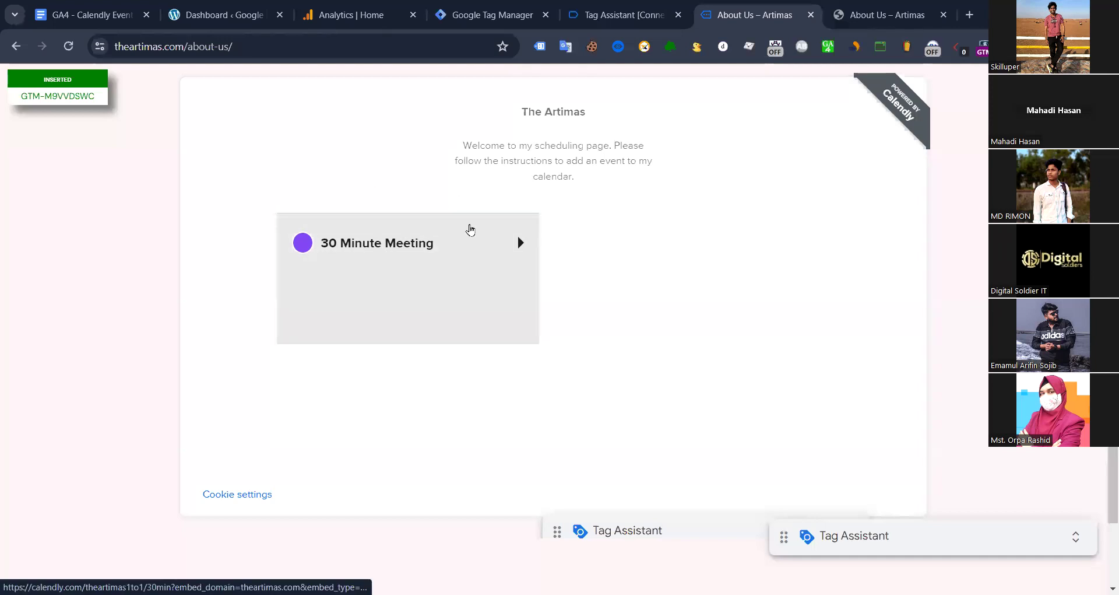
left_click(624, 16)
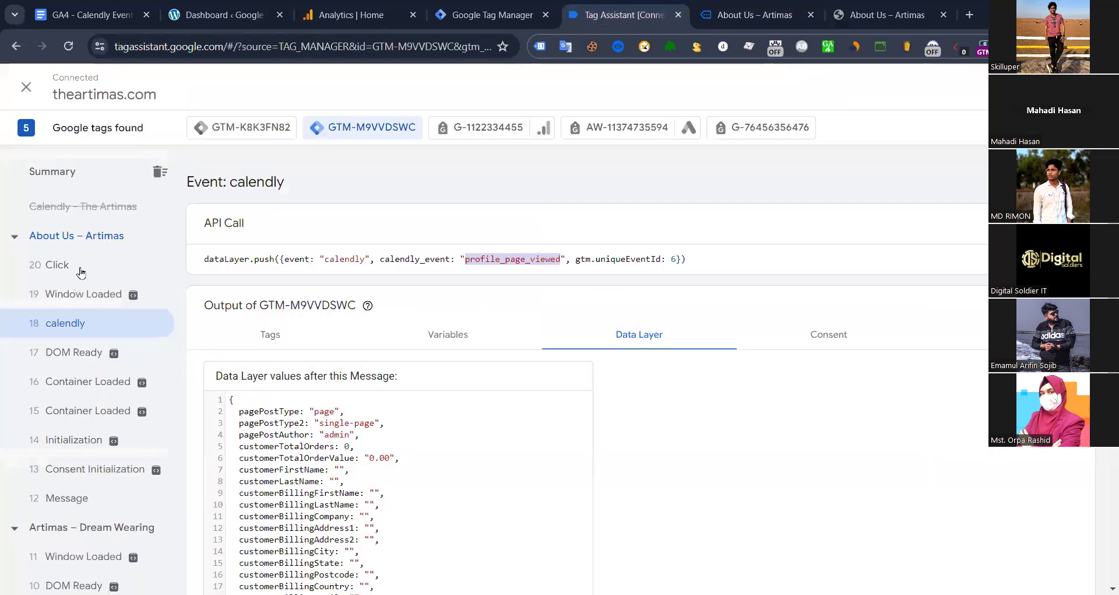
left_click(738, 16)
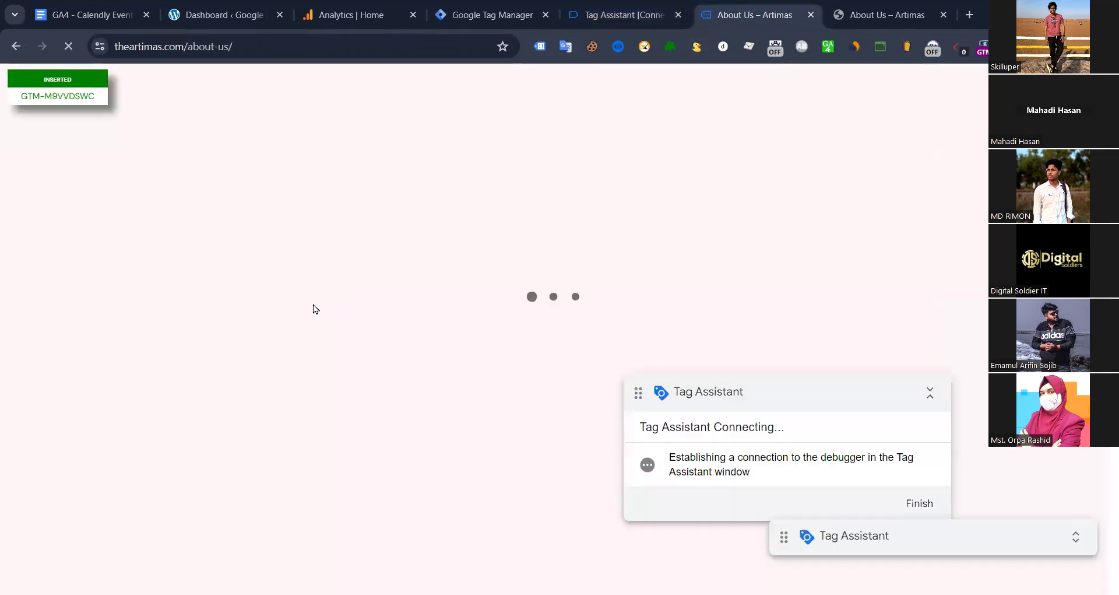
left_click(625, 16)
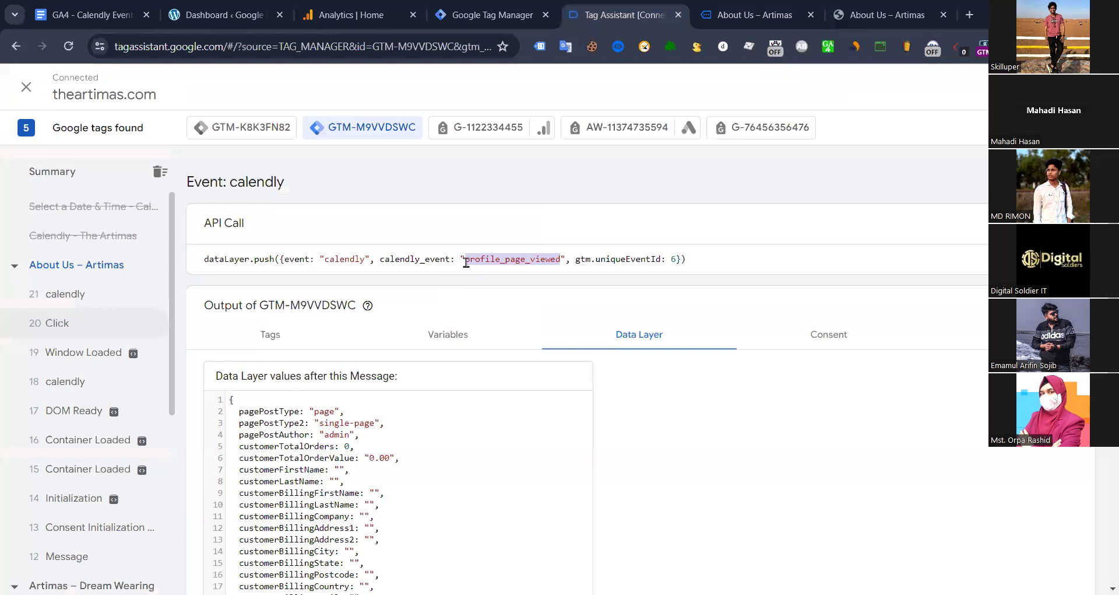
left_click(737, 13)
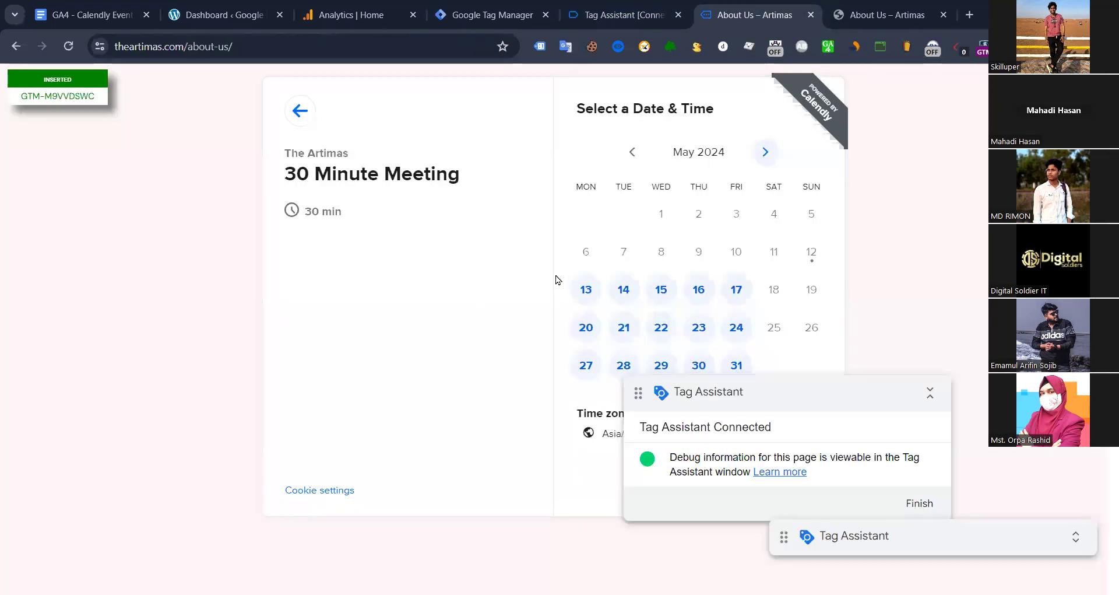
- Move the Tag Assistant overlay clear of the meeting calendar and review the newest calendly event's API call in Tag Assistant
left_click(930, 392)
left_click_drag(925, 393, 621, 472)
left_click(622, 470)
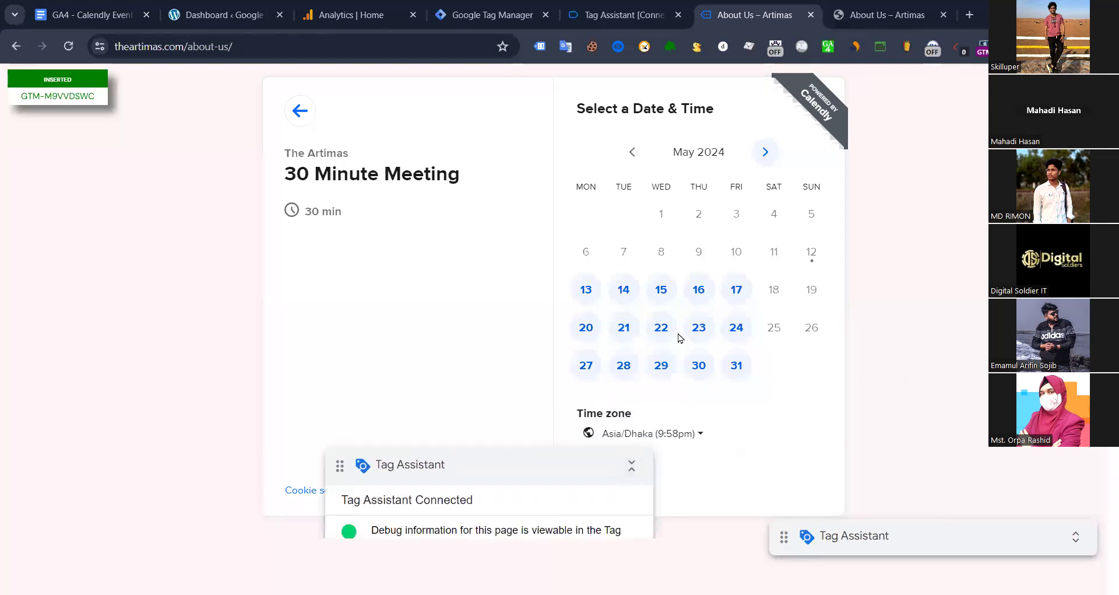
left_click(635, 16)
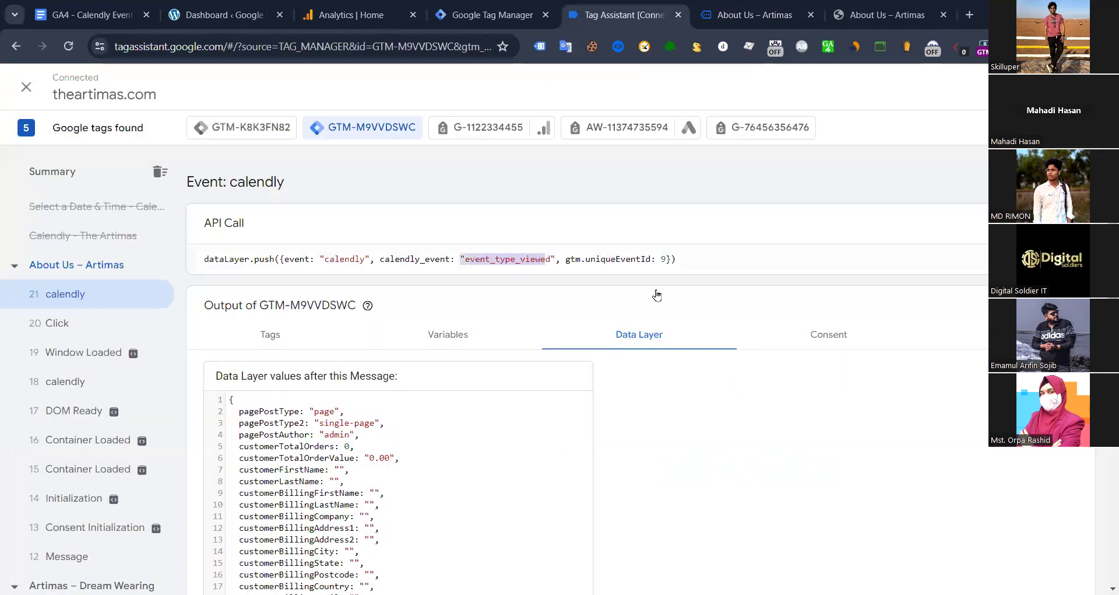
- Book Wednesday, May 15 at 9:30am in the scheduler and review the newest calendly event's API call in Tag Assistant
left_click(757, 16)
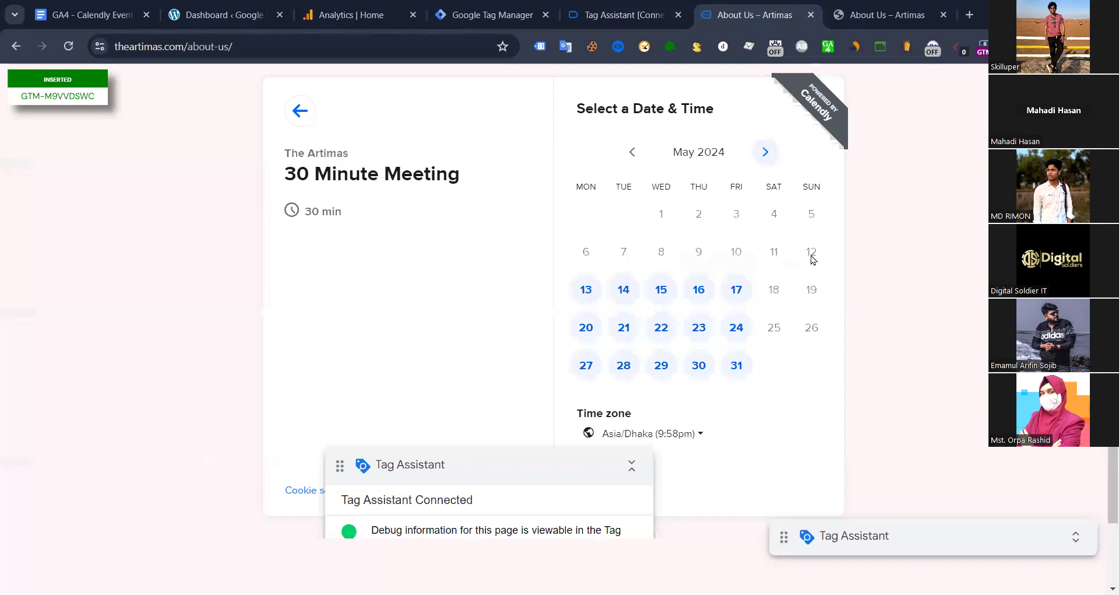
left_click(661, 289)
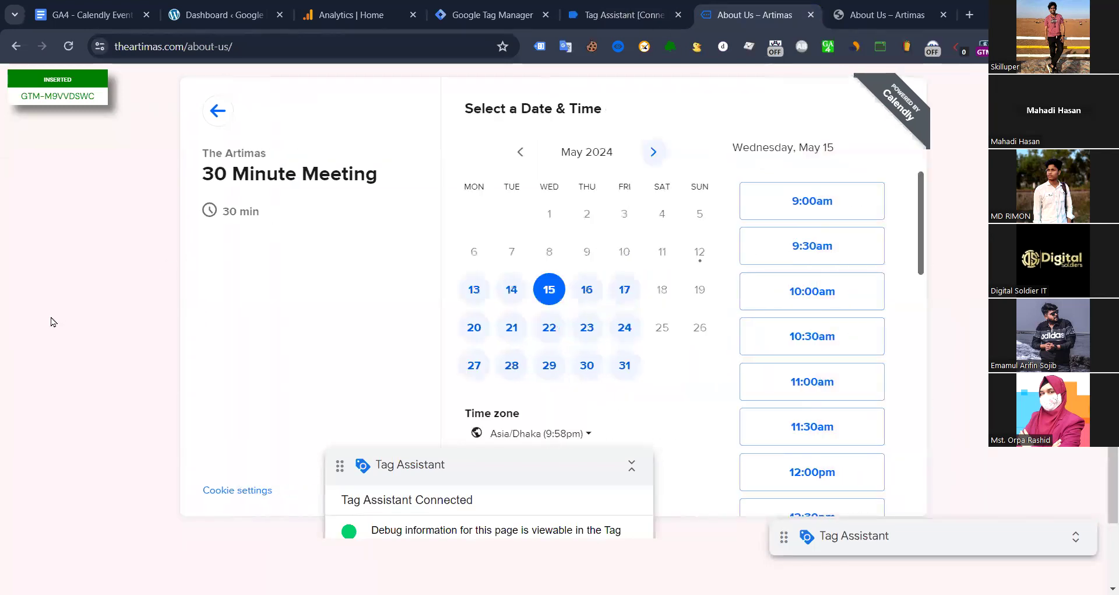
left_click(812, 245)
left_click(851, 246)
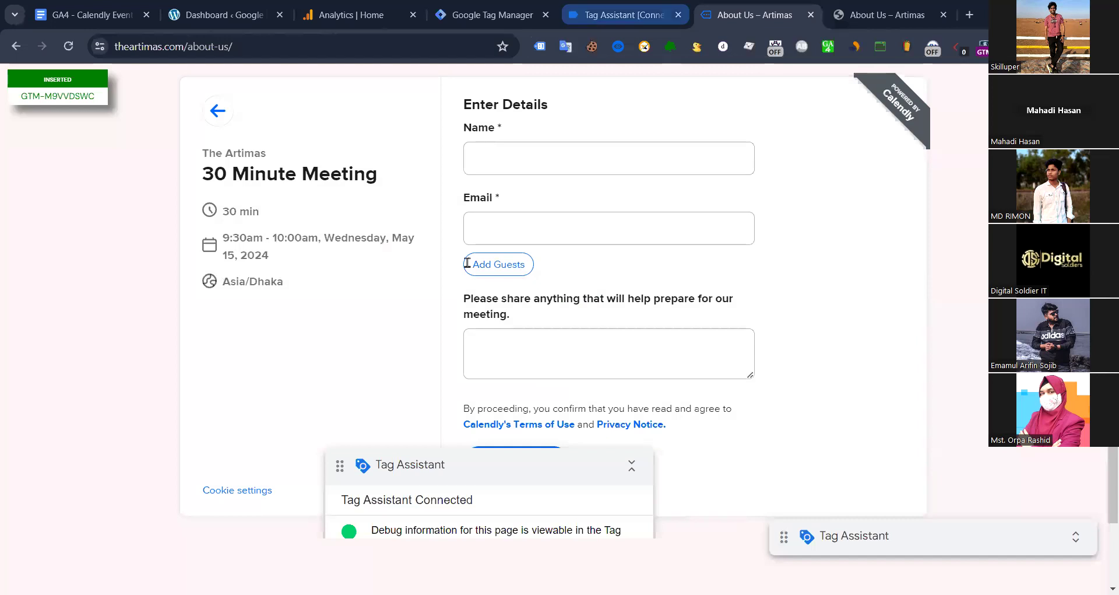
left_click(625, 15)
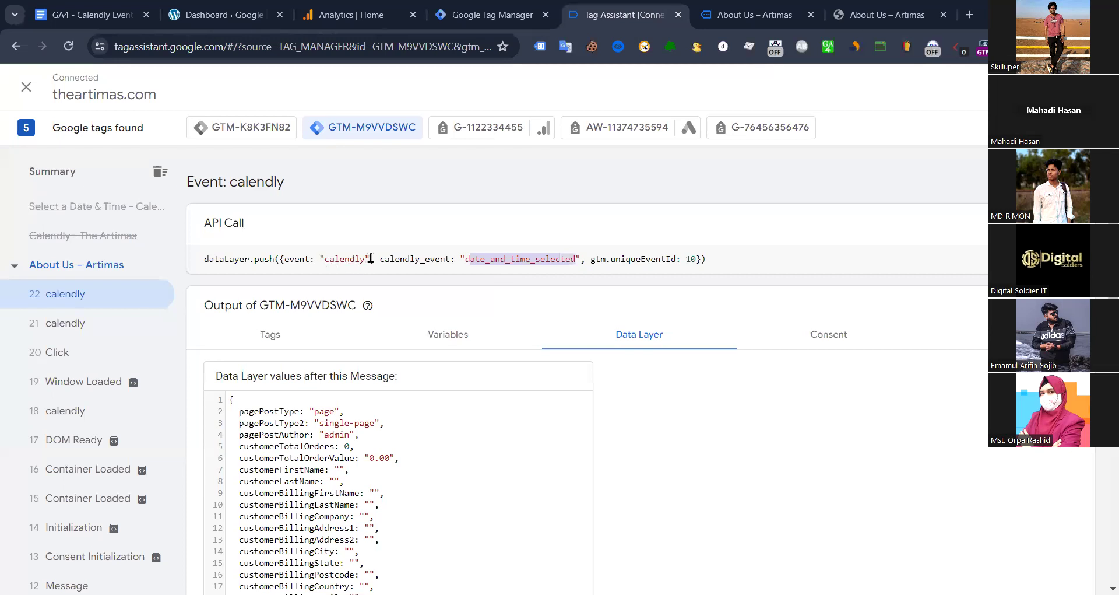
- Complete the booking form with the contact's name and email plus the note "SGDFGDF", and schedule the event
key("ctrl+Tab")
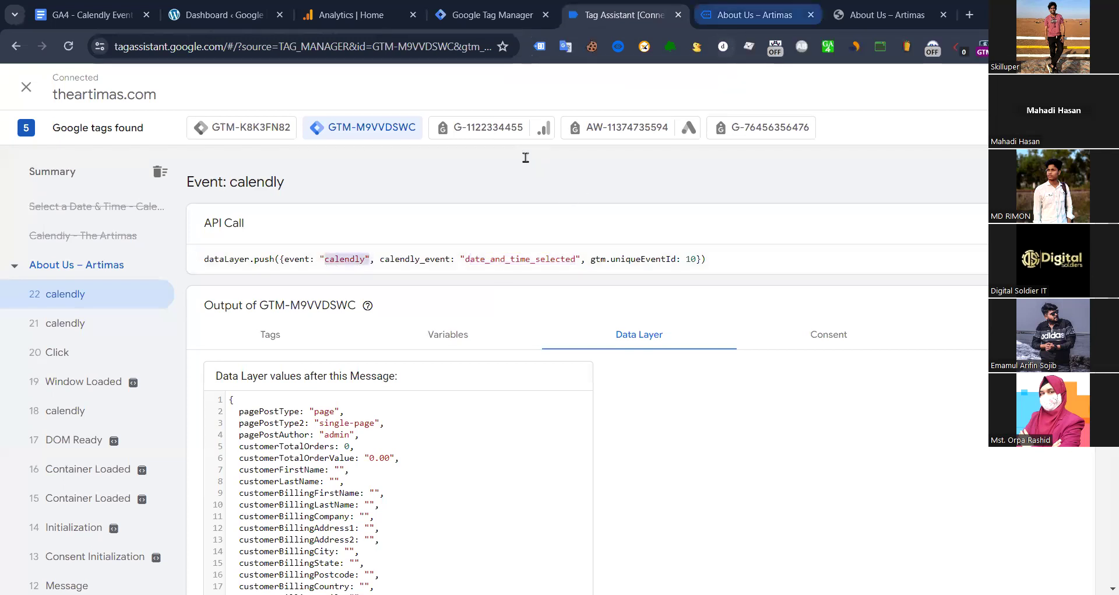
left_click(543, 171)
key("Down")
key("Return")
left_click(540, 333)
type("SGDFGDF")
scroll(612, 259, "down", 4)
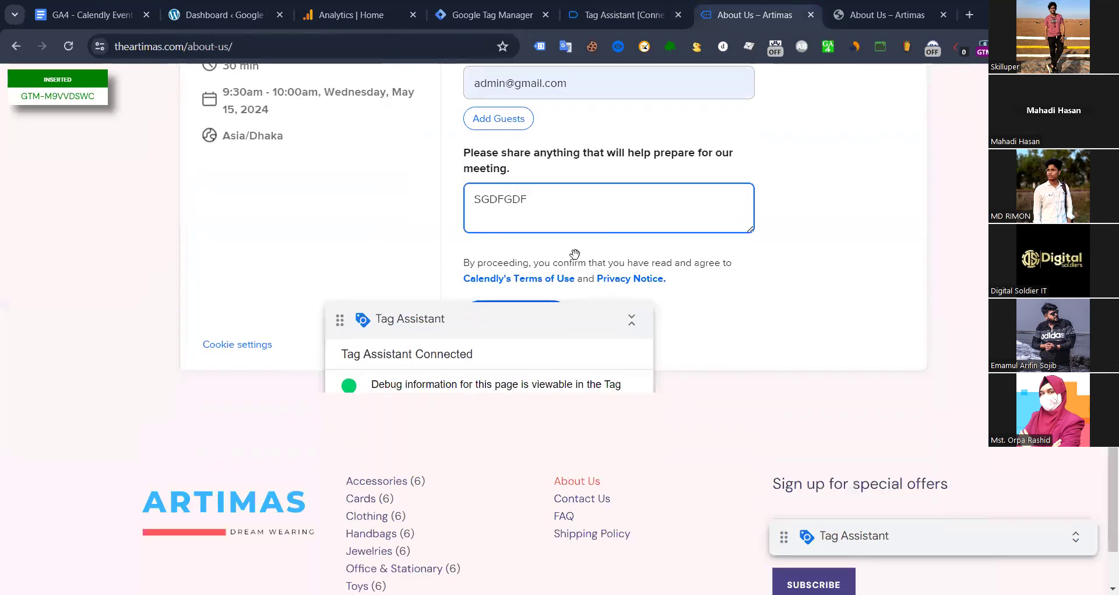
left_click_drag(407, 283, 399, 285)
left_click(543, 243)
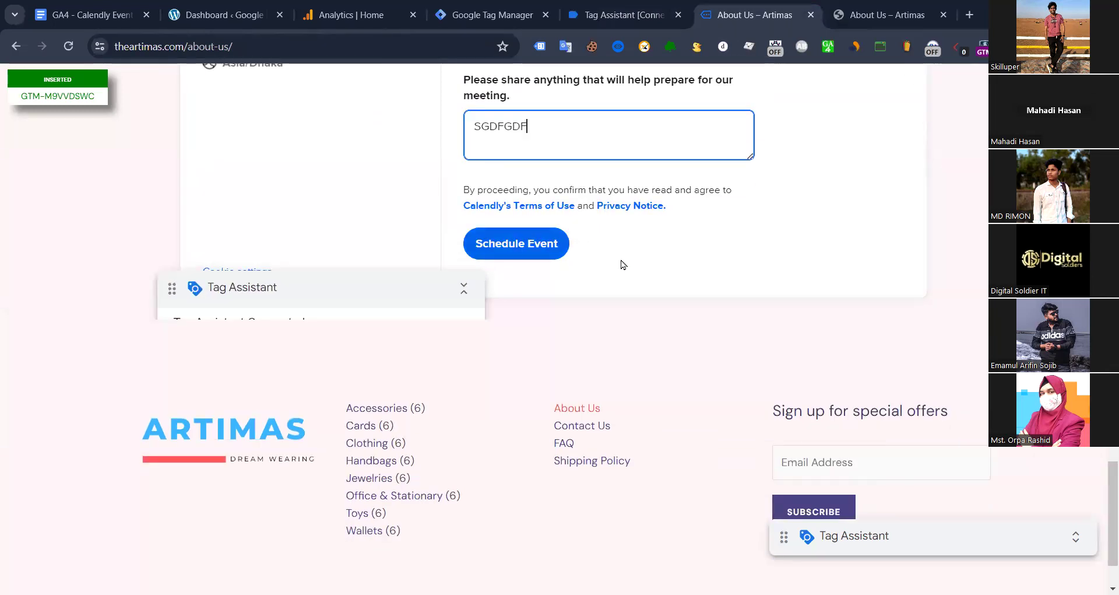
scroll(615, 226, "up", 5)
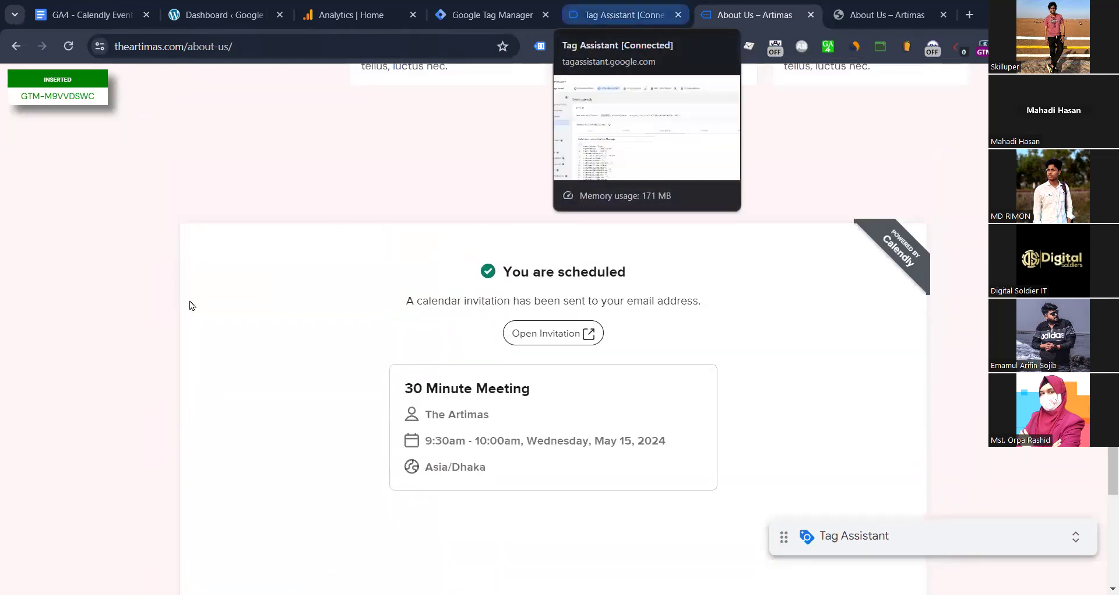
- Compare the calendly_event values in the API calls of the first and latest calendly events in Tag Assistant
key("ctrl+Page_Up")
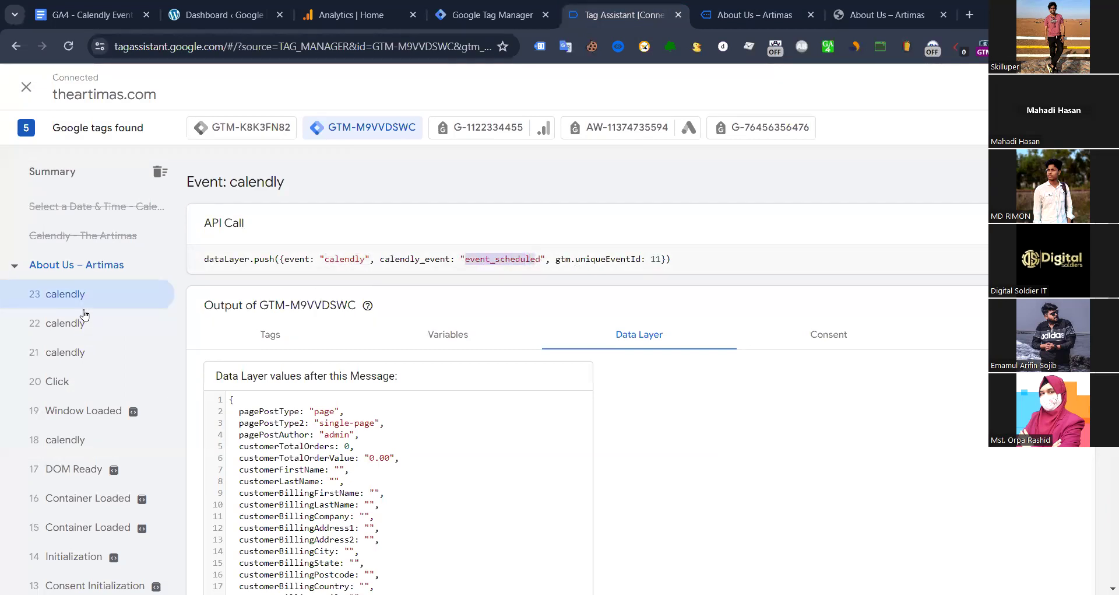
scroll(79, 295, "down", 2)
scroll(80, 302, "down", 1)
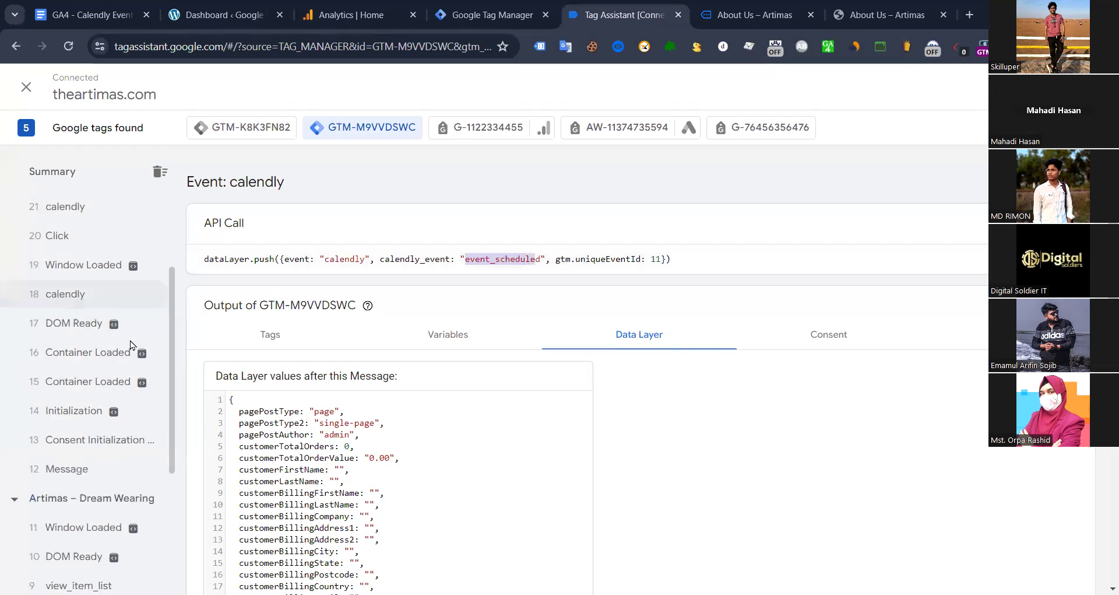
left_click(137, 296)
scroll(75, 314, "up", 1)
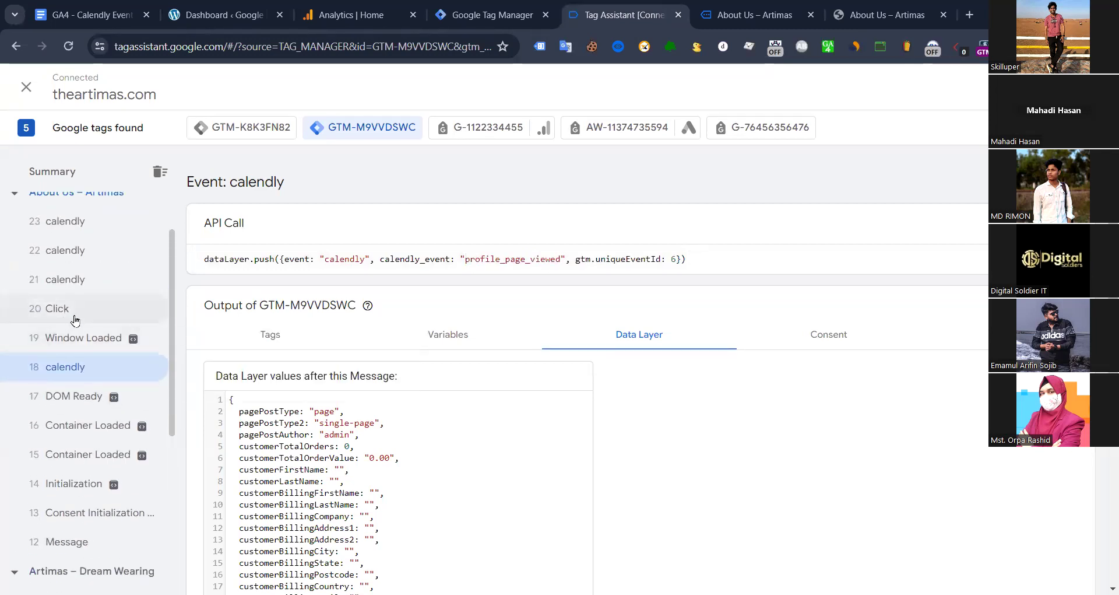
scroll(73, 309, "up", 1)
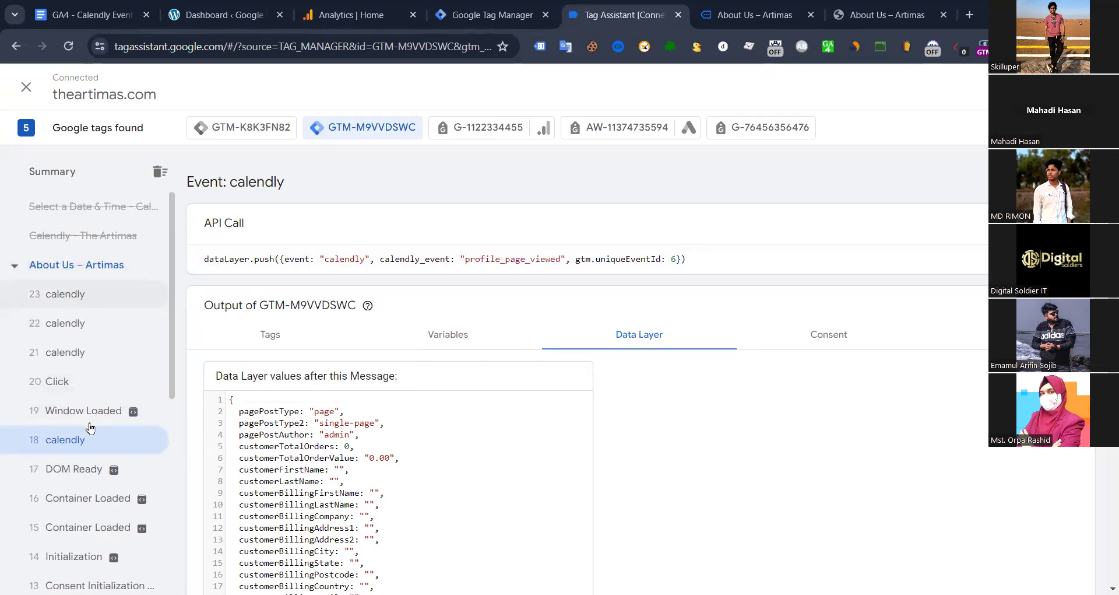
left_click(92, 293)
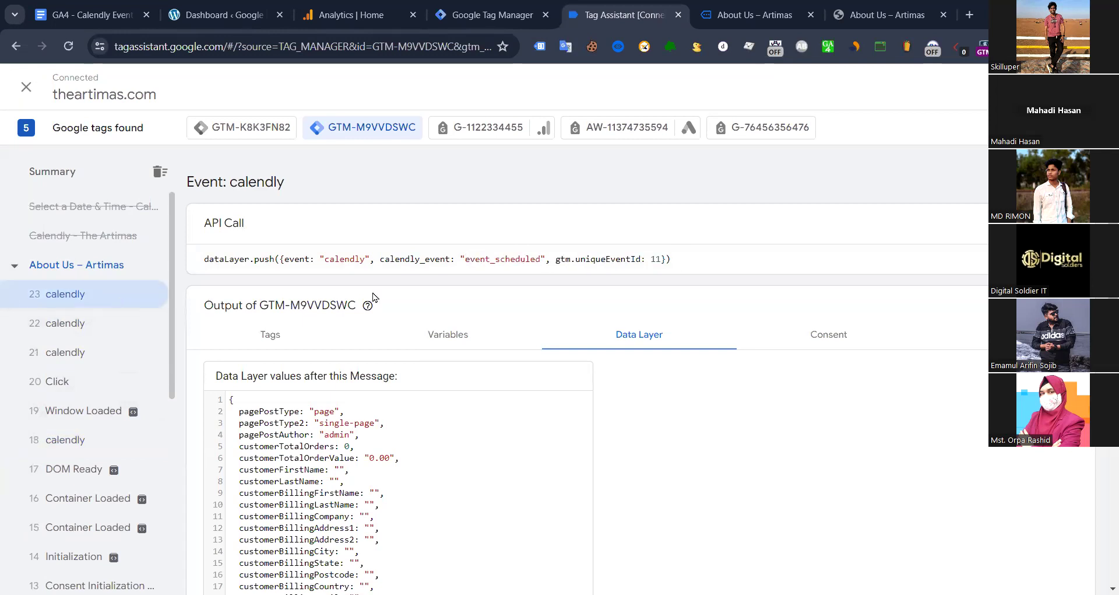
- Examine the event name in the latest calendly event's API call against the About Us page's first calendly event
triple_click(338, 259)
left_click(338, 259)
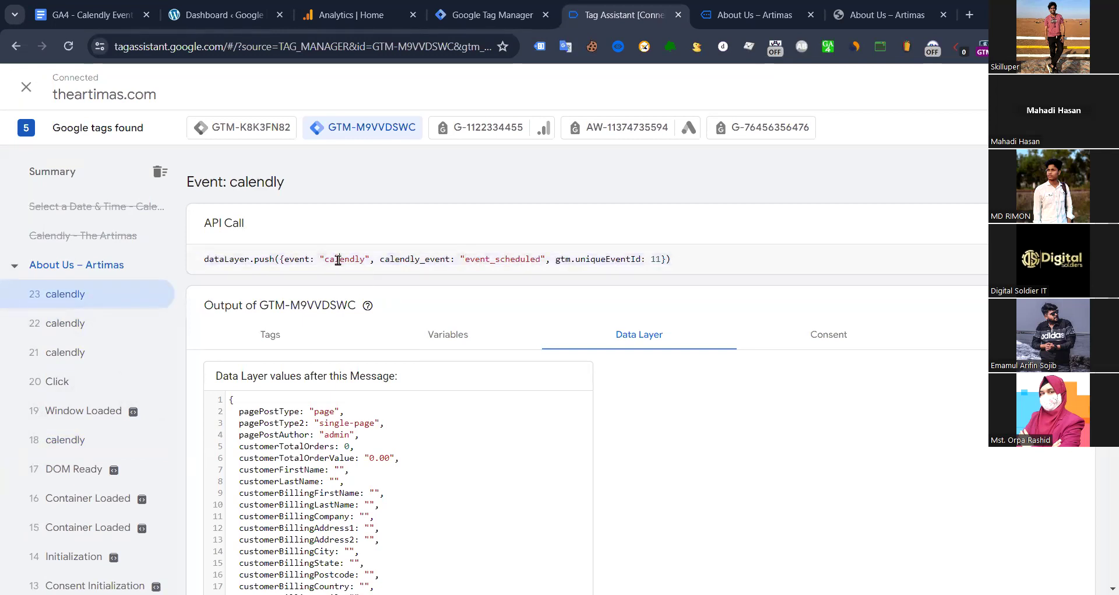
double_click(338, 260)
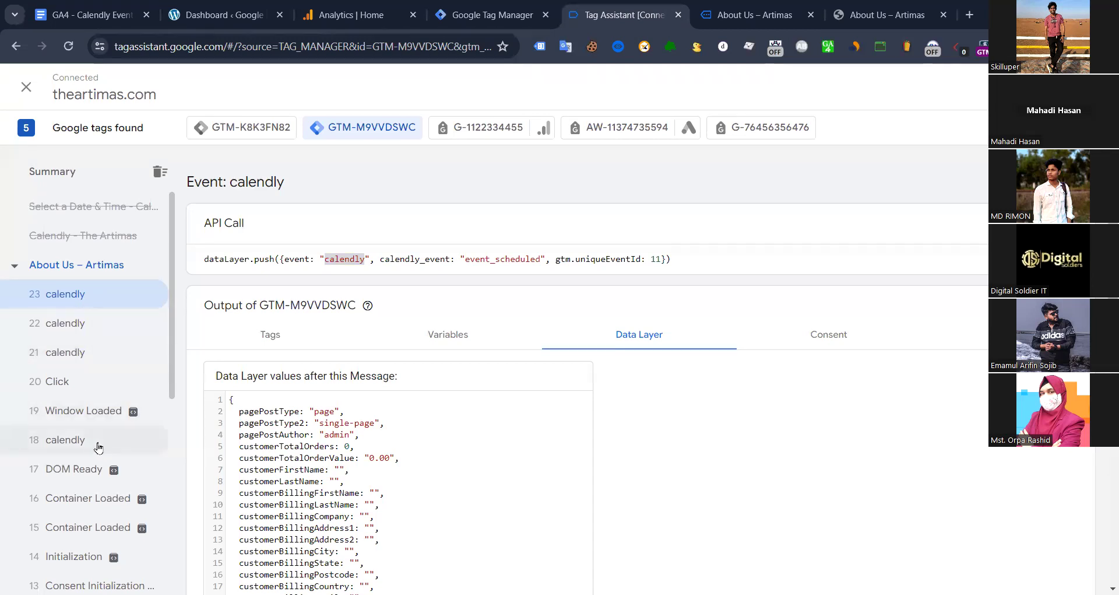
left_click(76, 439)
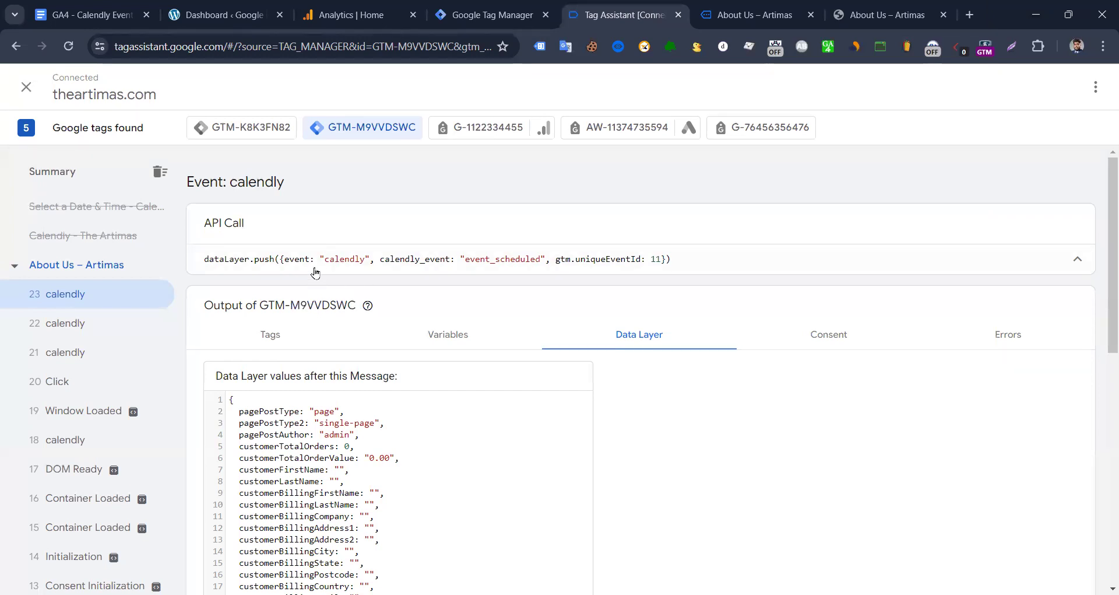
- Copy the event name calendly from the latest API call and use it for a new Custom Event trigger in Google Tag Manager
double_click(349, 253)
left_click(345, 257)
double_click(345, 257)
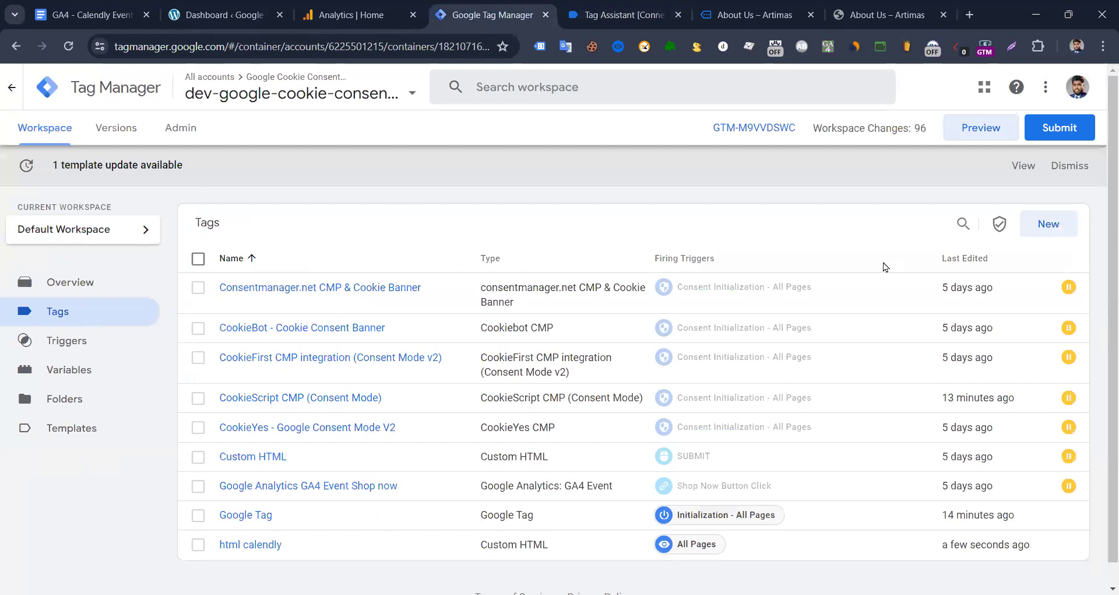
scroll(1063, 227, "down", 1)
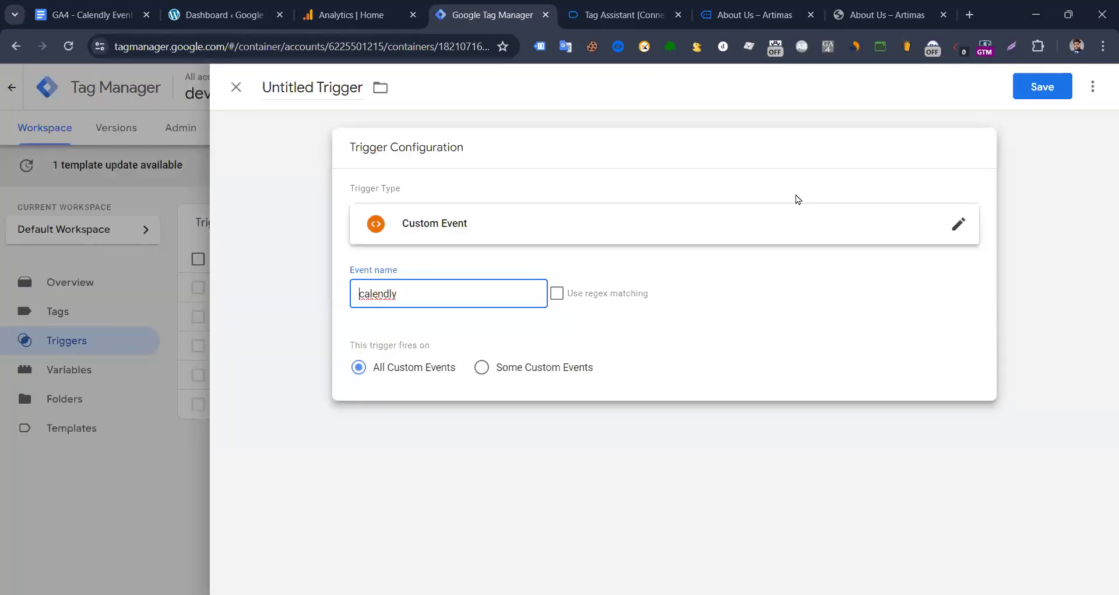
- Name the Custom Event trigger calendly, matching its event name, and save it
double_click(378, 293)
key("ctrl+c")
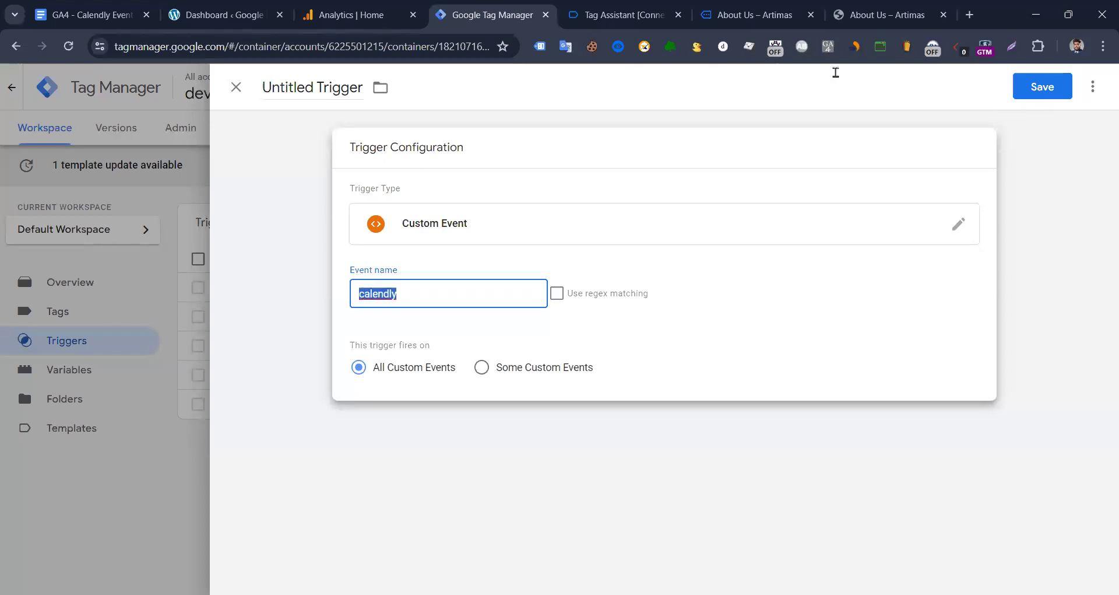
left_click(1037, 90)
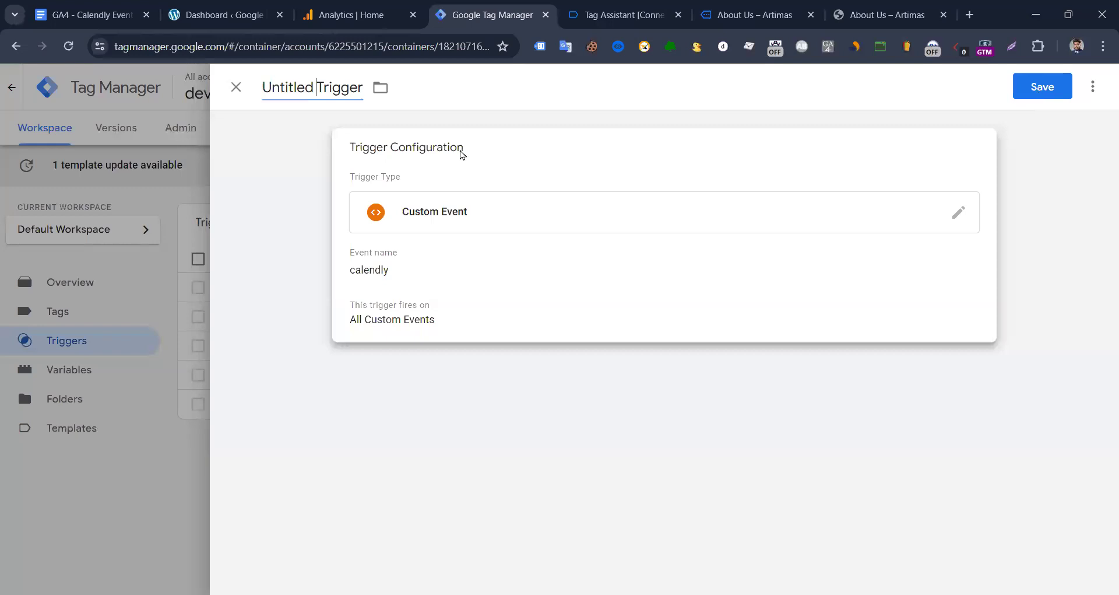
key("ctrl+a")
key("ctrl+v")
key("Return")
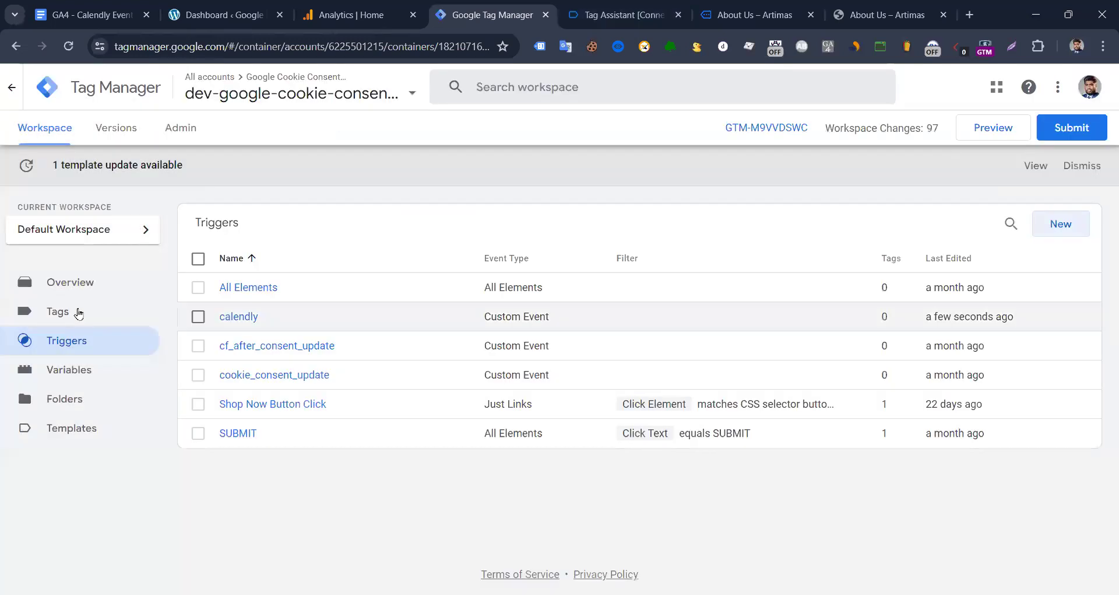
- Start a new Google Analytics: GA4 Event tag in the workspace
left_click(58, 311)
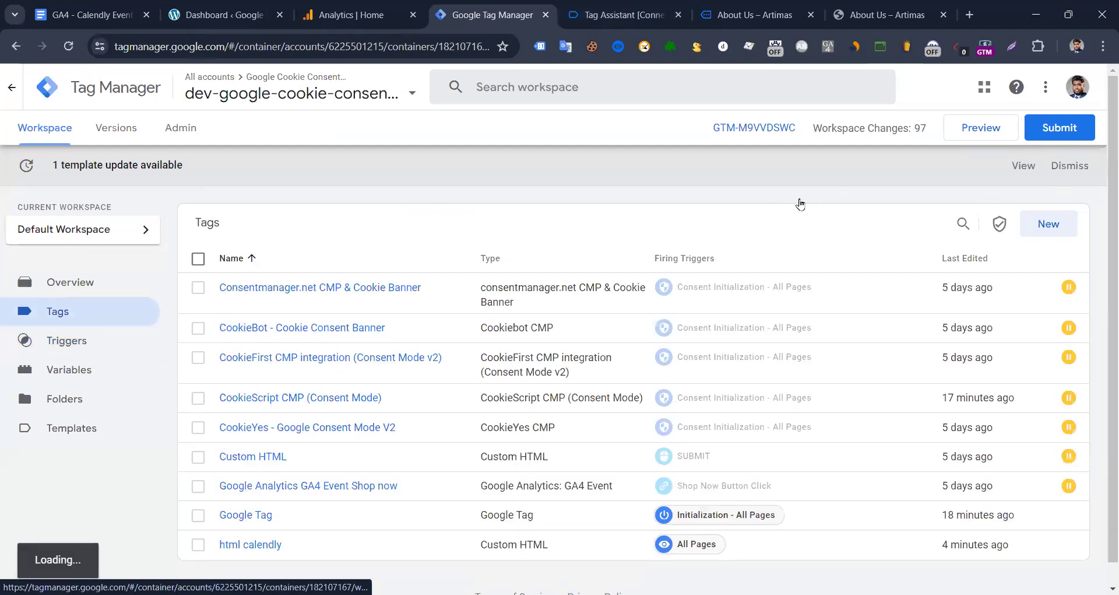
scroll(784, 219, "down", 1)
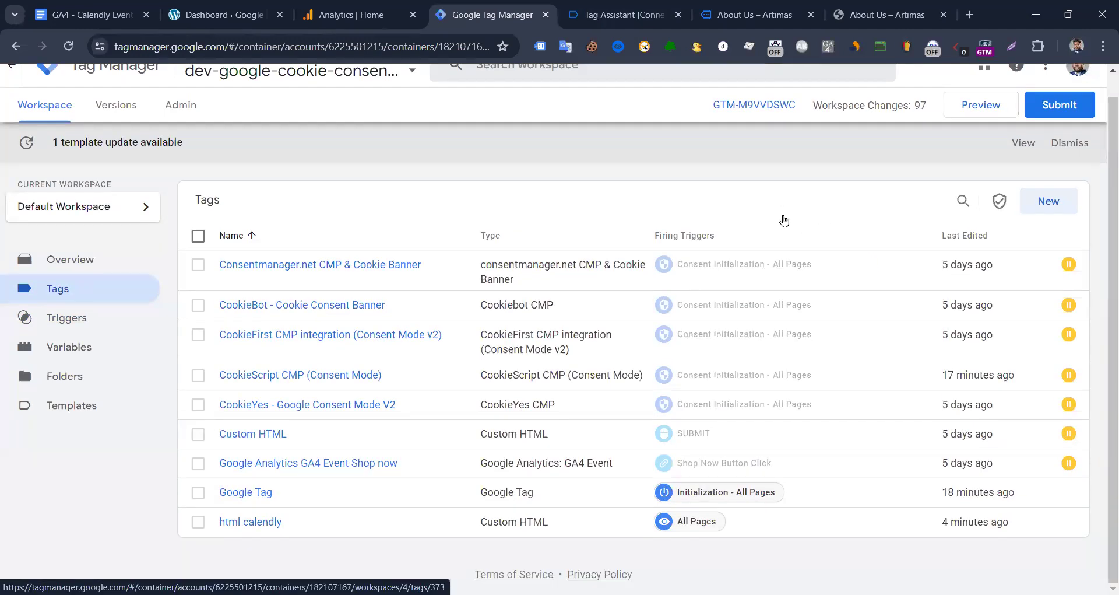
left_click(880, 235)
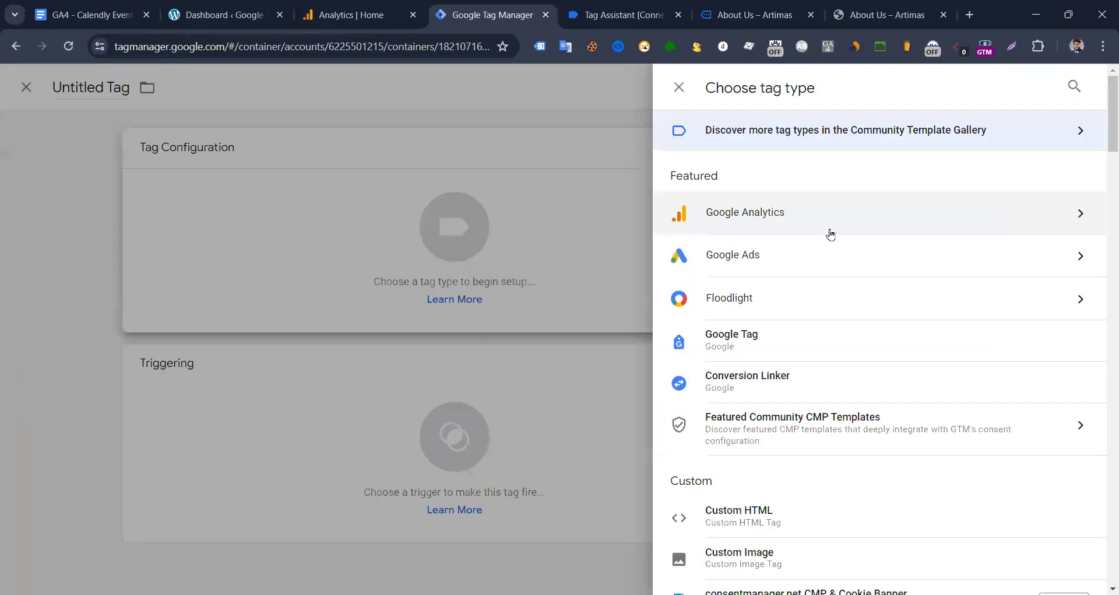
left_click(831, 233)
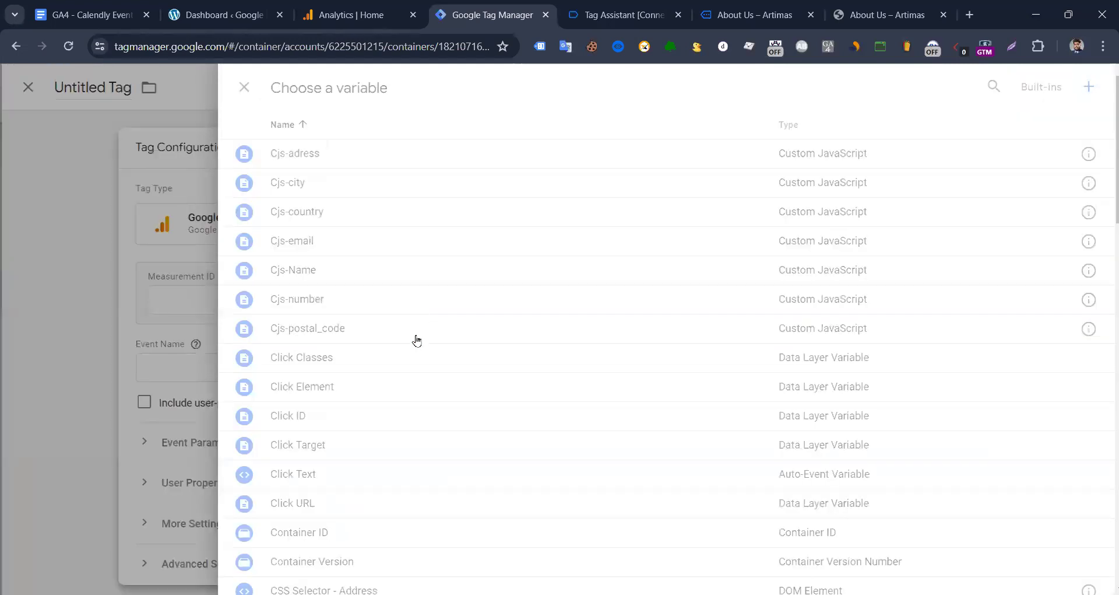
- Examine the container's variable list for a variable that could supply the tag's Measurement ID
scroll(387, 364, "down", 5)
scroll(356, 384, "down", 15)
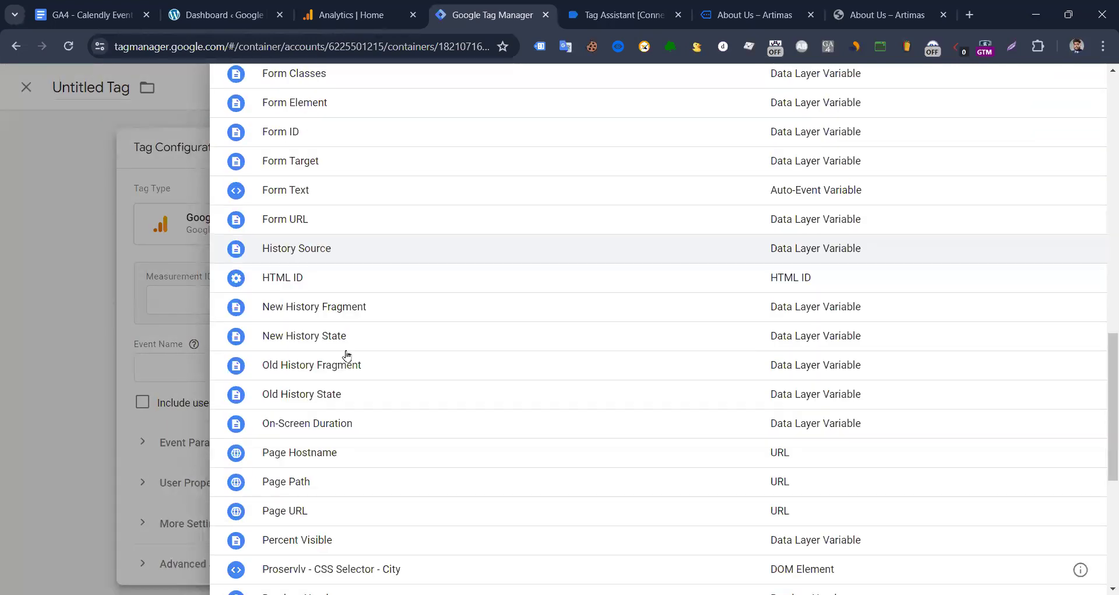
scroll(358, 236, "up", 9)
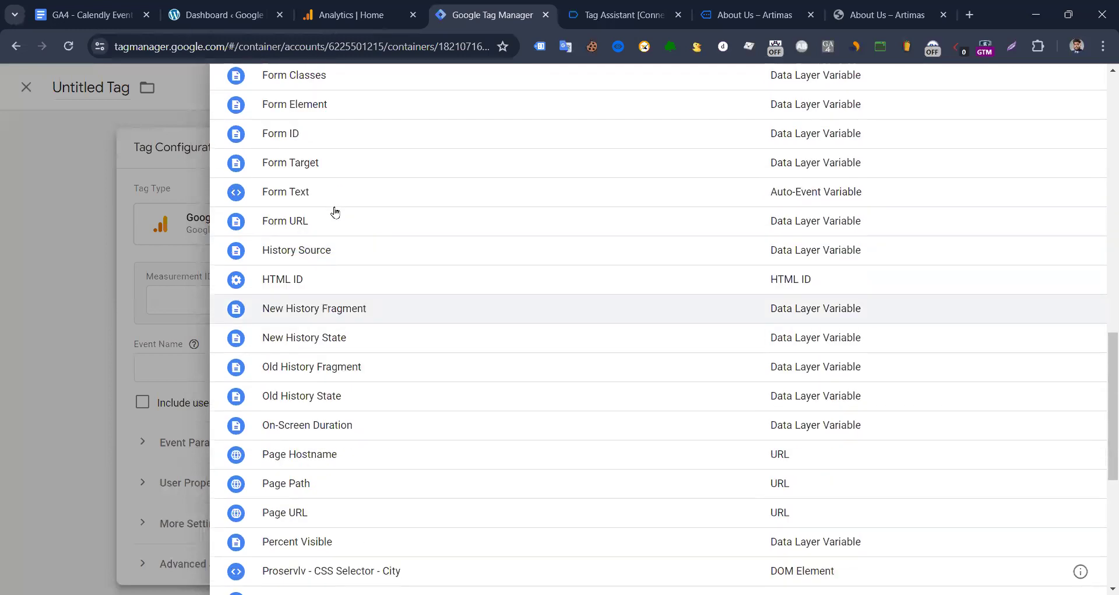
scroll(417, 194, "up", 5)
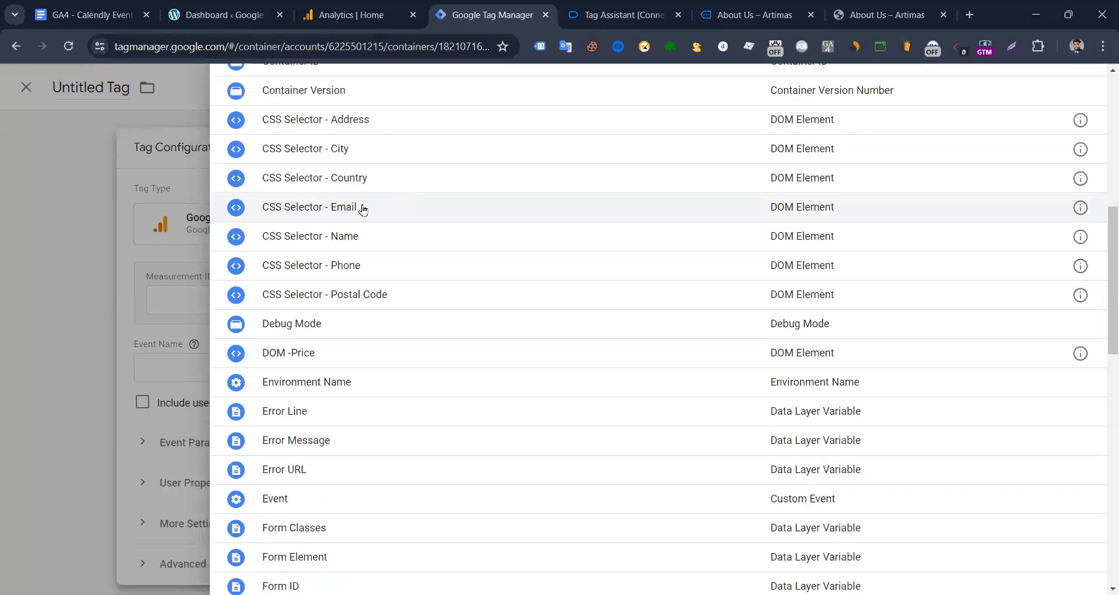
scroll(311, 219, "up", 3)
scroll(310, 218, "up", 6)
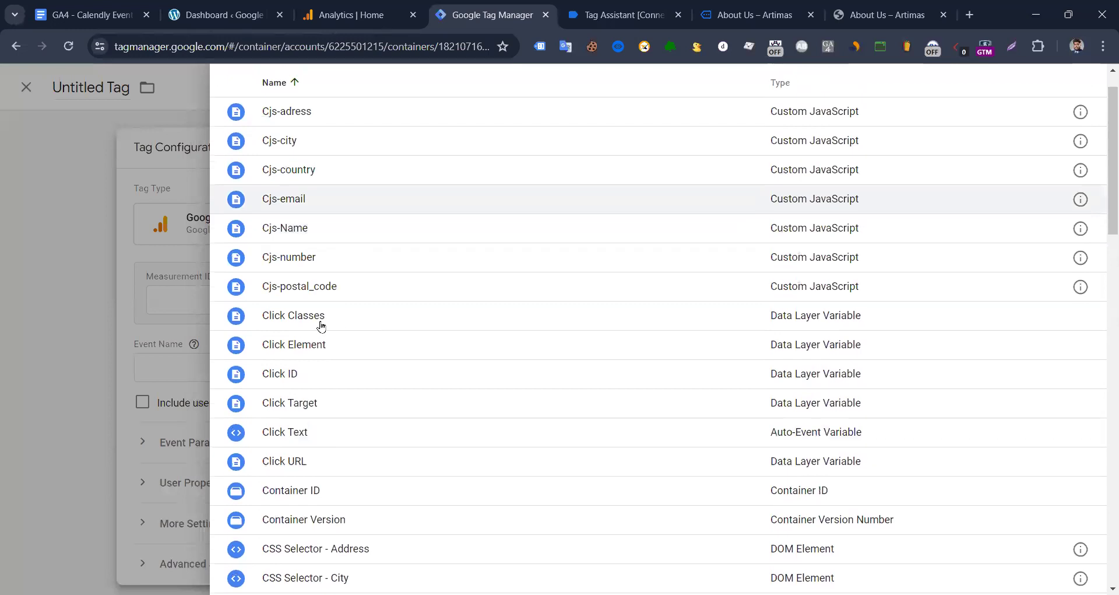
scroll(341, 432, "down", 5)
scroll(341, 431, "down", 15)
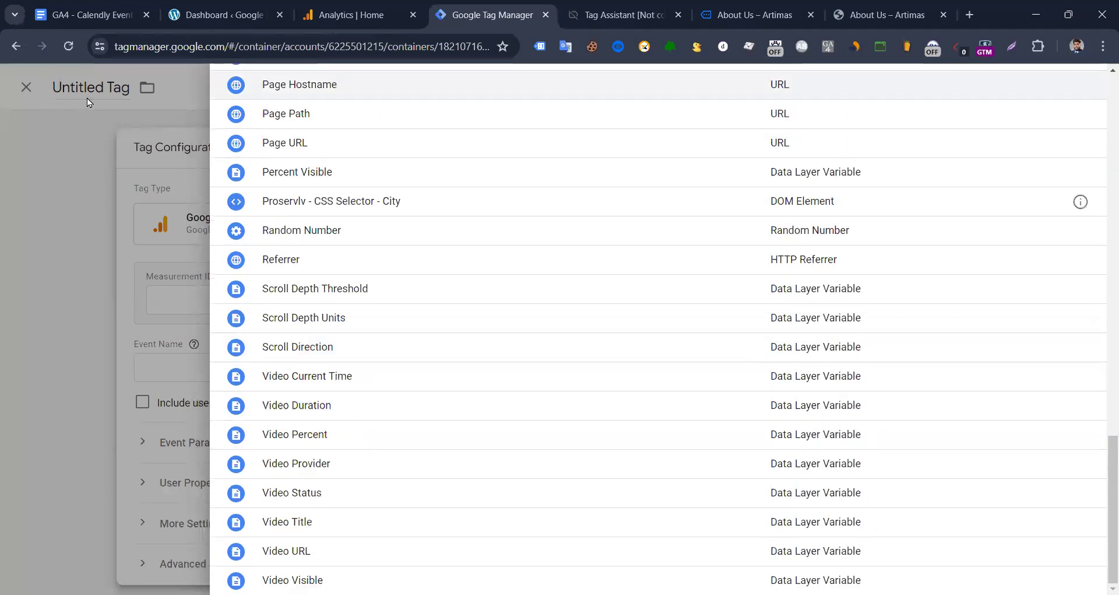
scroll(70, 96, "up", 10)
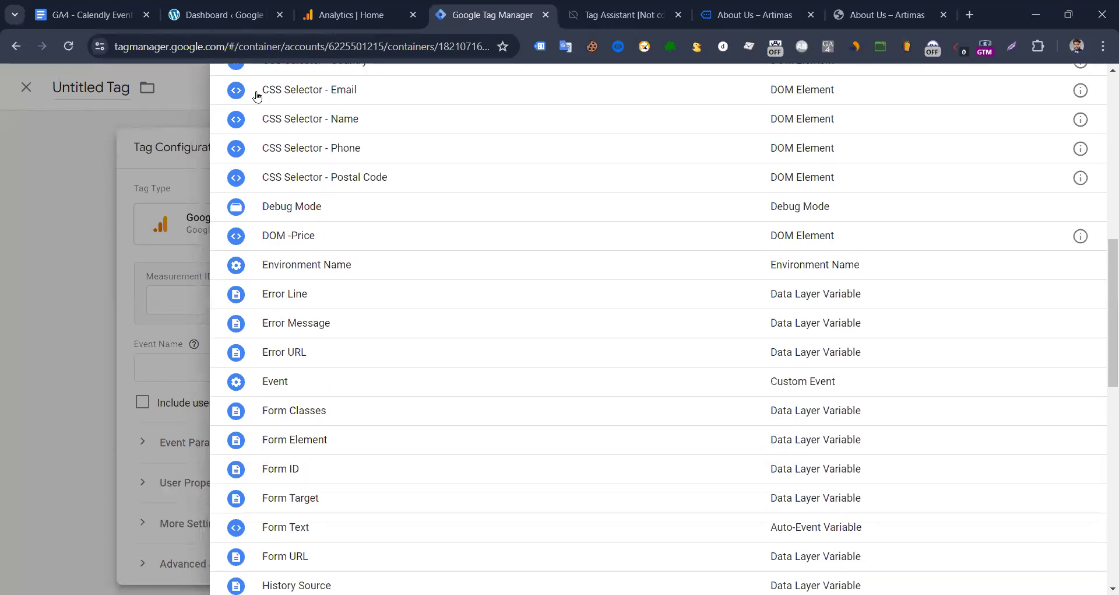
left_click(190, 95)
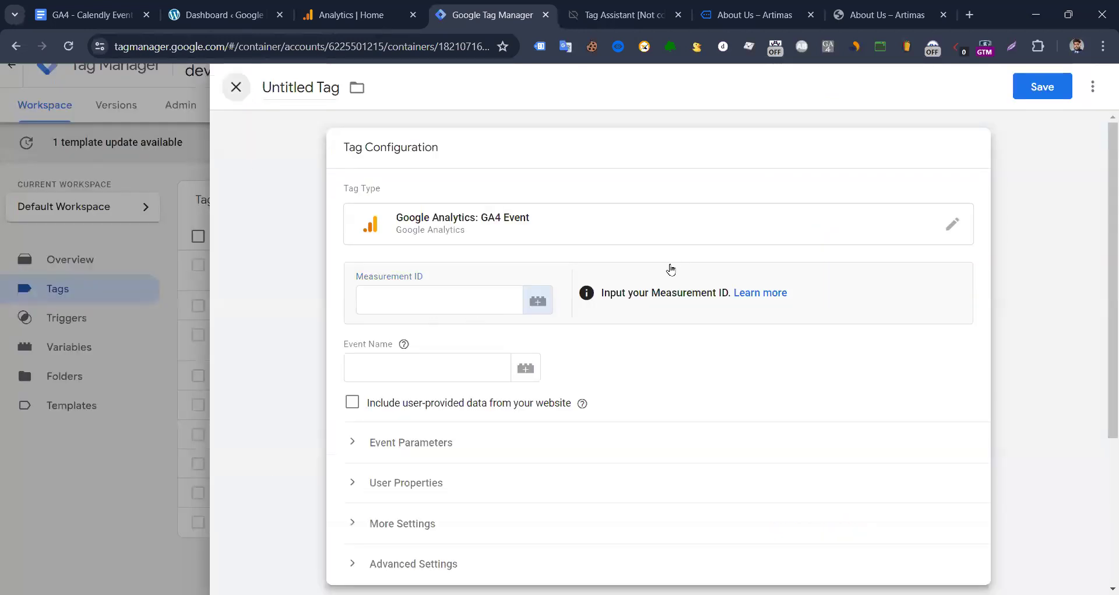
- Discard the untitled tag and copy the tag ID from the existing Google Tag
key("Escape")
key("Return")
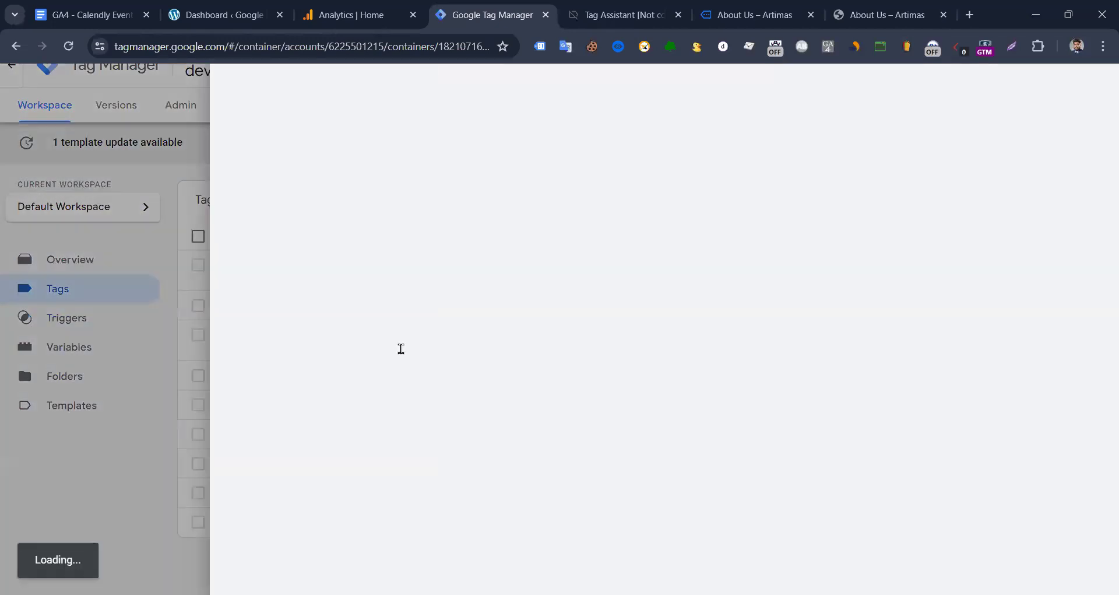
triple_click(401, 348)
key("ctrl+c")
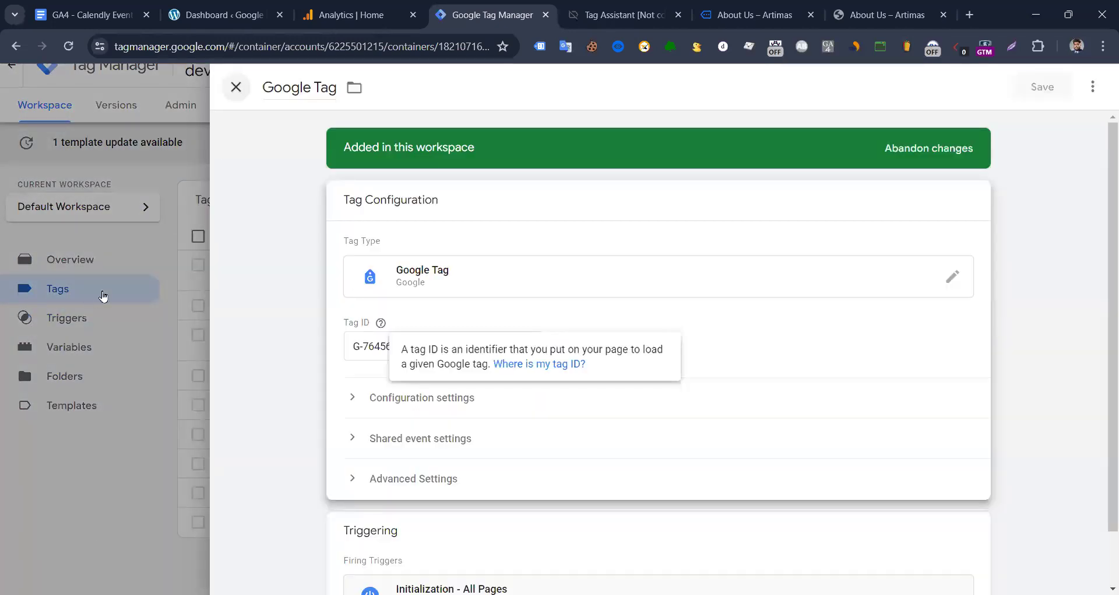
- Create a new Google Analytics: GA4 Event tag and use the copied tag ID as its Measurement ID
key("Escape")
left_click(1040, 202)
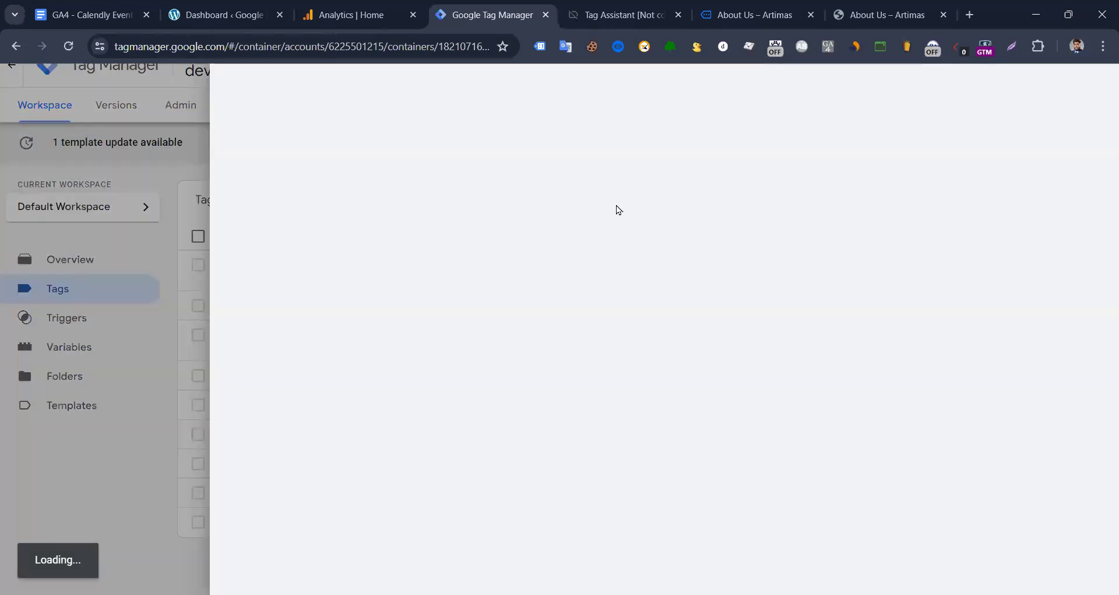
left_click(834, 199)
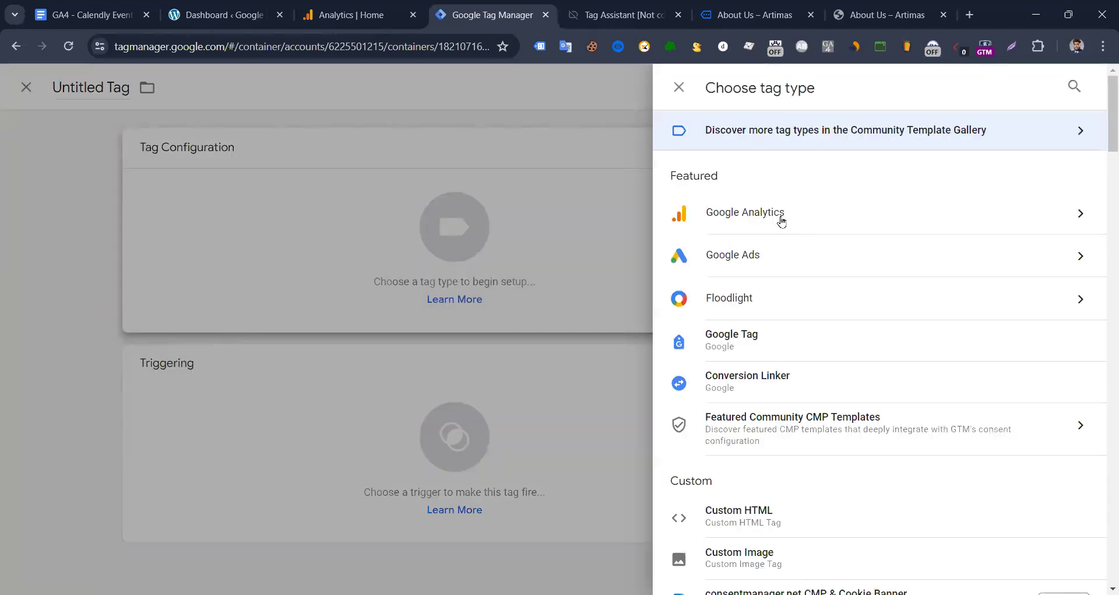
left_click(781, 219)
left_click(800, 227)
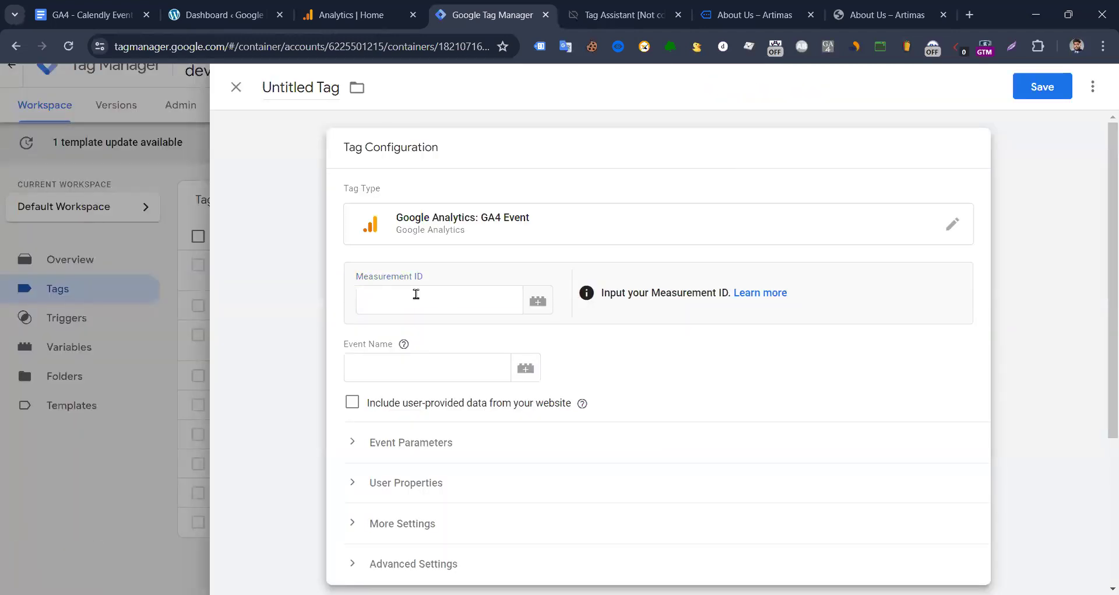
left_click(416, 294)
key("ctrl+v")
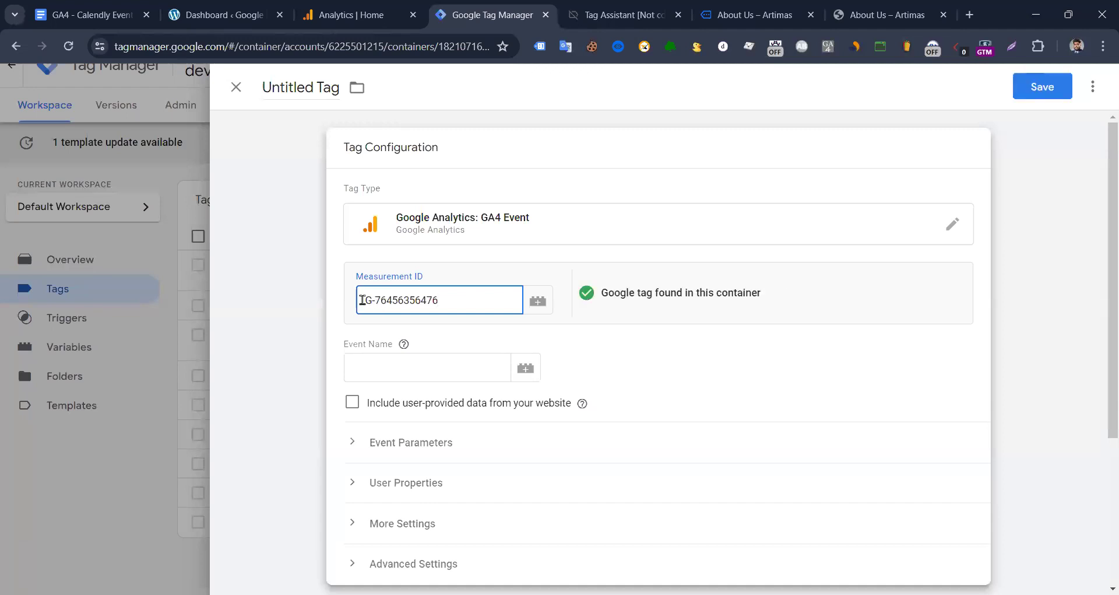
- Set the GA4 Event tag's event name to calendly_form_submit
scroll(431, 311, "down", 3)
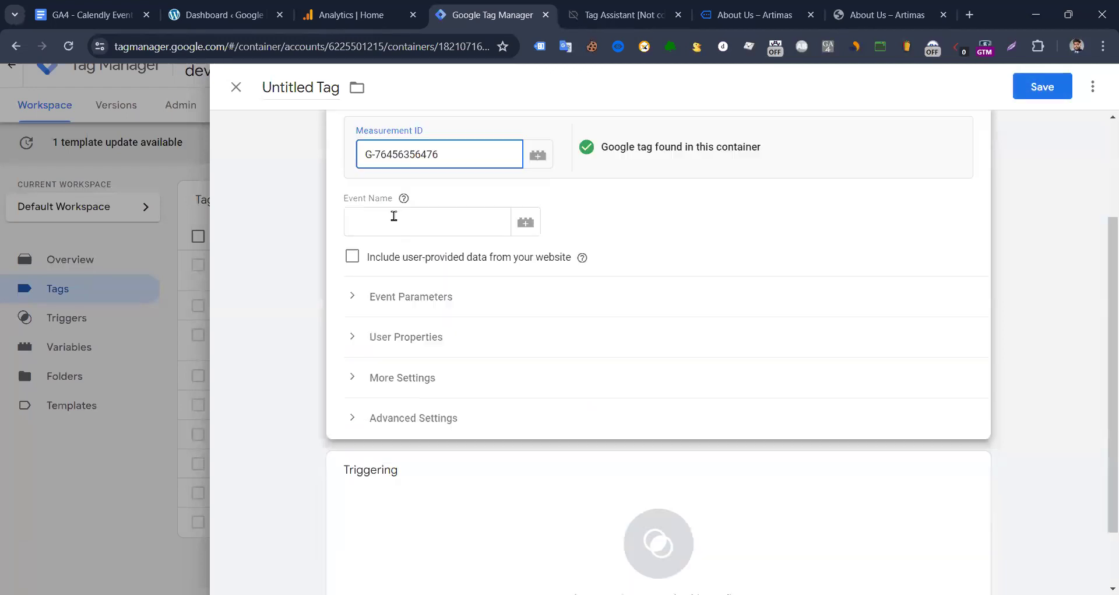
left_click(391, 222)
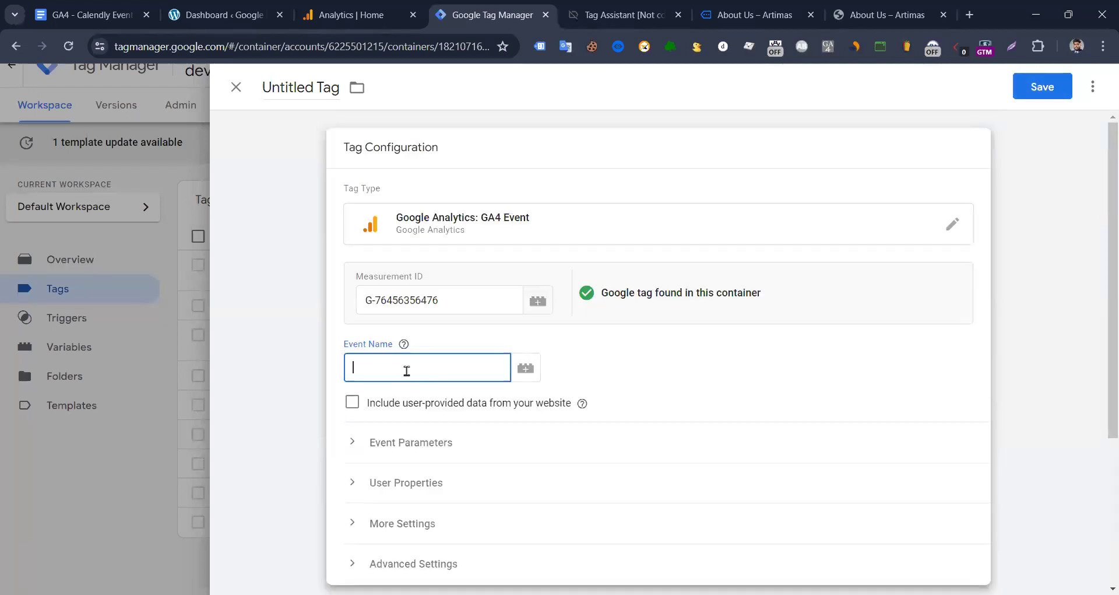
type("calendly_FORM")
key("BackSpace")
key("BackSpace")
type("orm_submit")
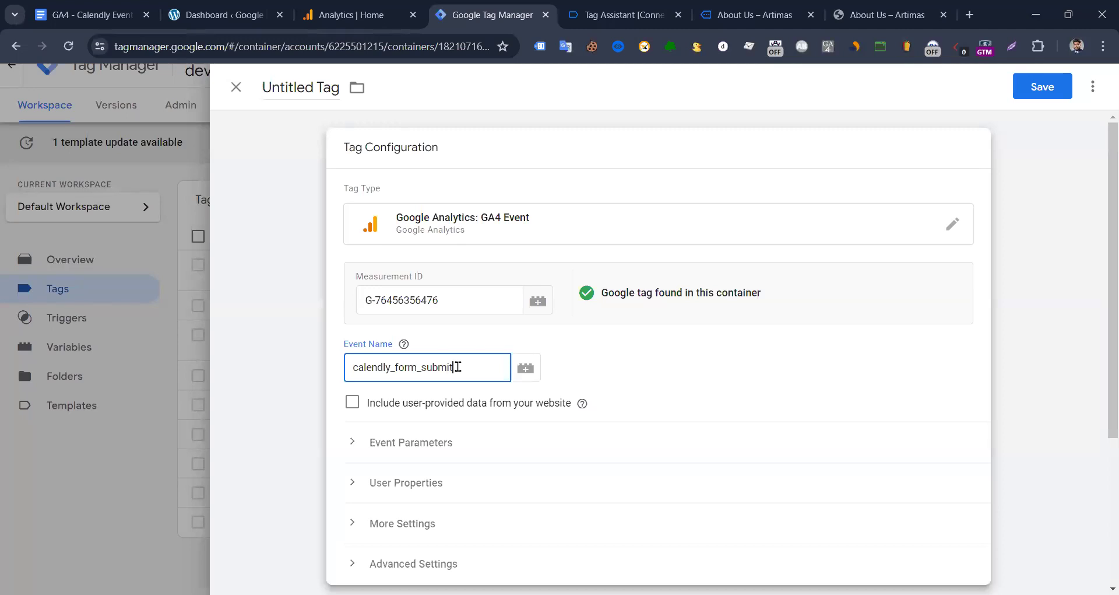
left_click(752, 369)
- Assign the calendly Custom Event trigger as the tag's firing trigger
scroll(572, 372, "down", 4)
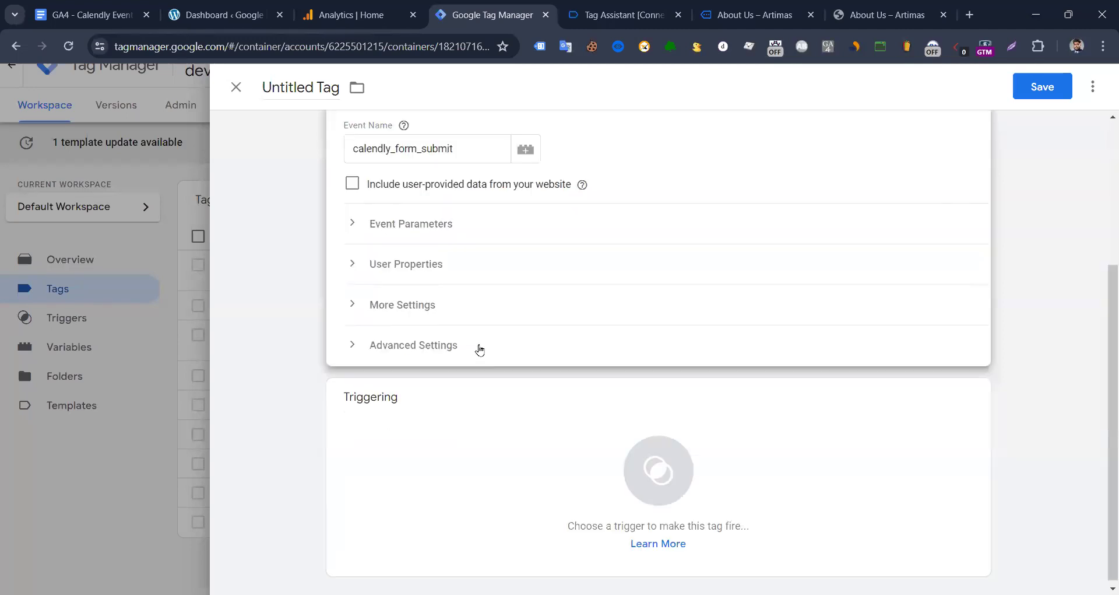
left_click(661, 436)
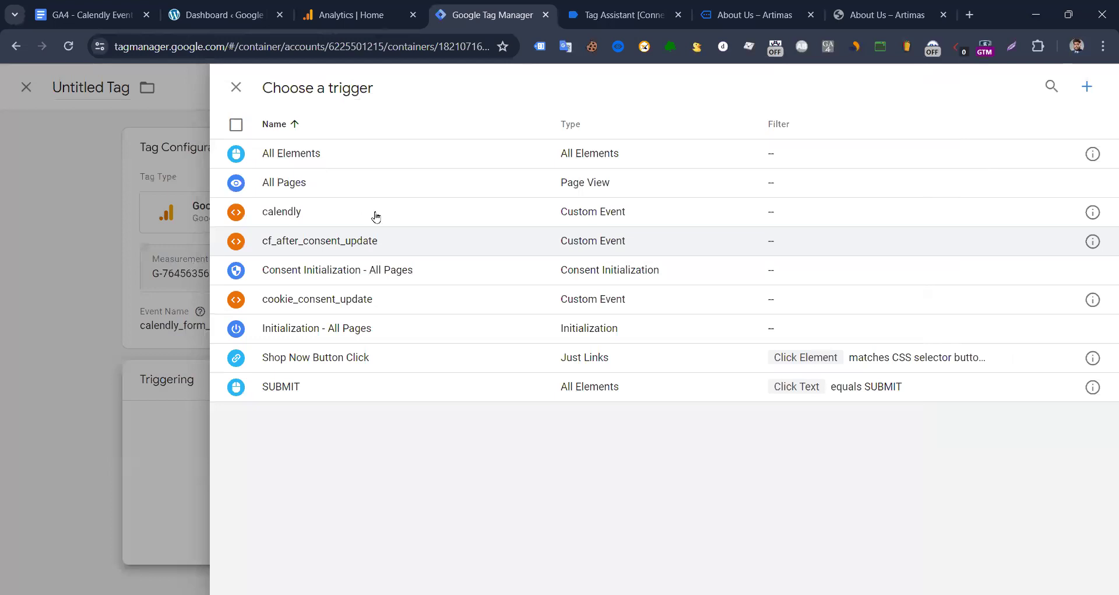
left_click(376, 217)
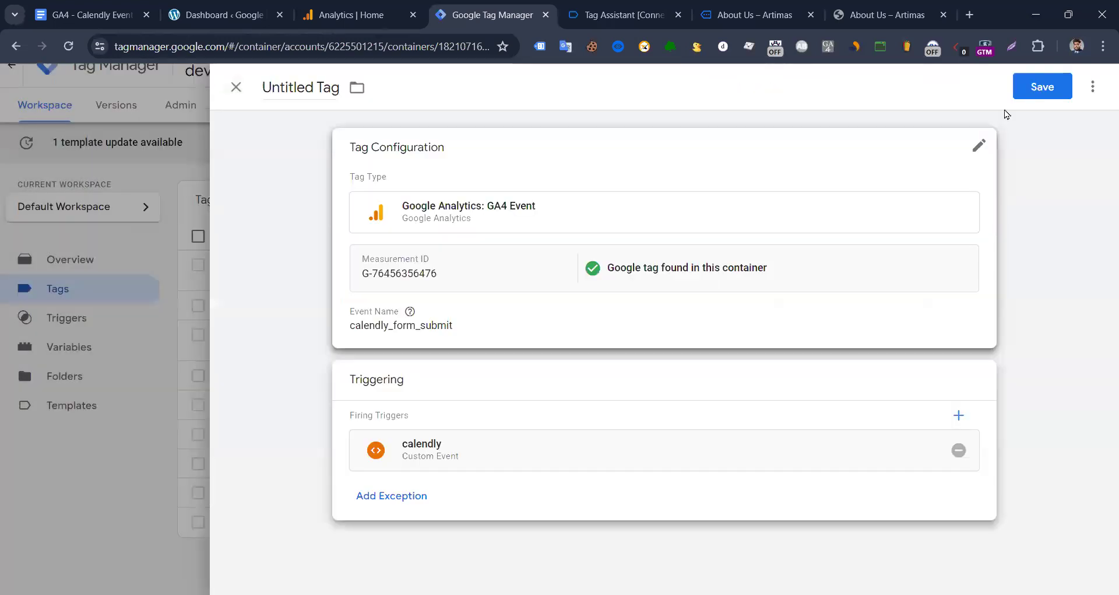
- Name the tag Google Analytics GA4 Event - Calendly Form Submit and save it
left_click(1037, 92)
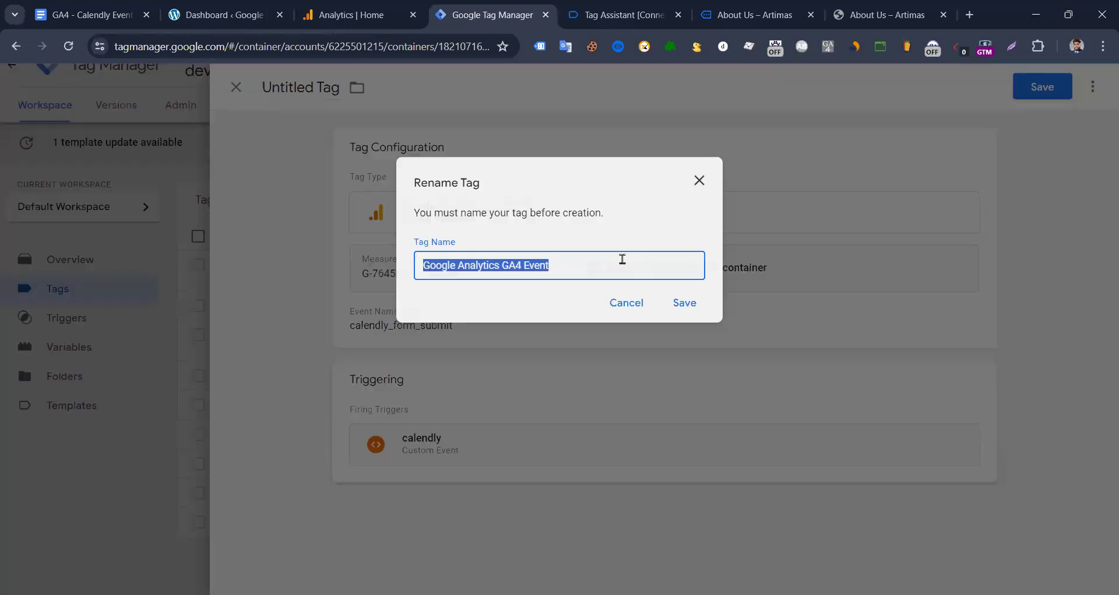
left_click(623, 259)
type("- ")
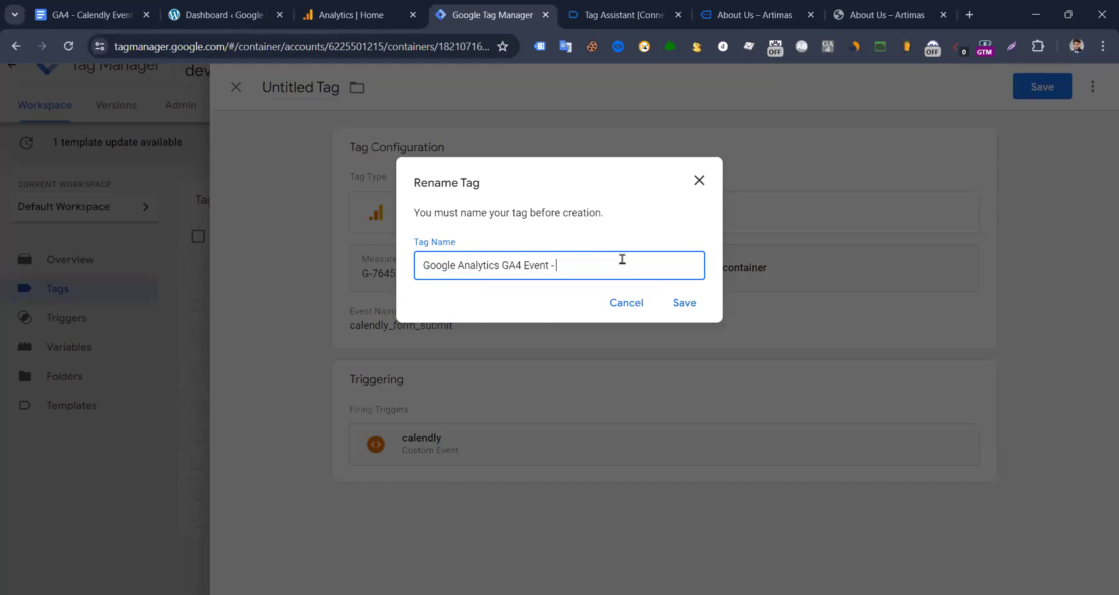
type("calendly Form Submit")
key("shift+Right")
type("C")
left_click(685, 303)
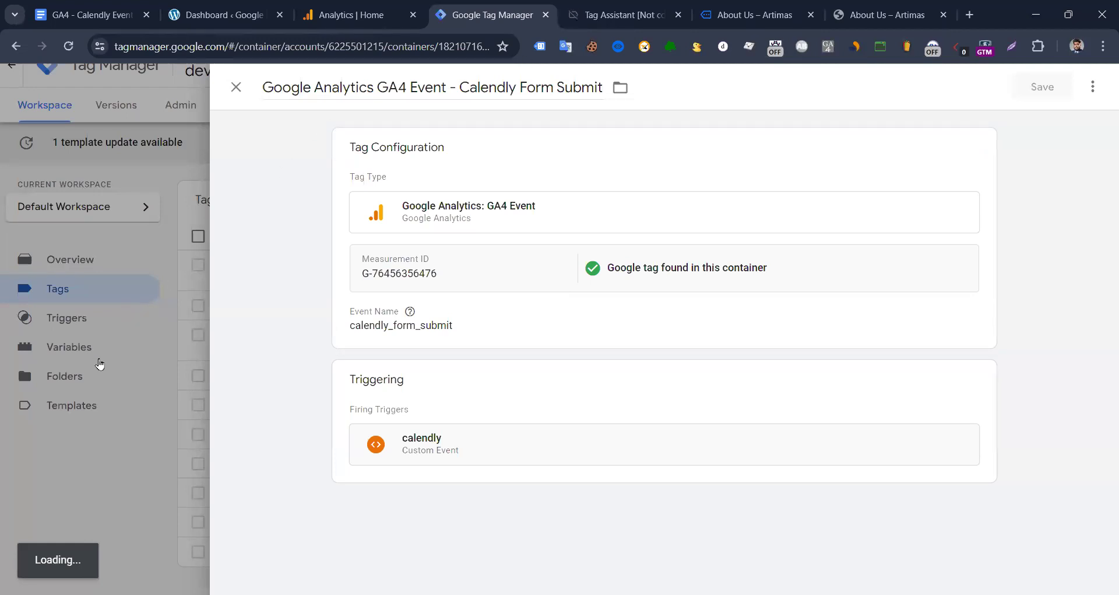
- Start a new preview session of the workspace and connect Tag Assistant to theartimas.com
key("ctrl+Tab")
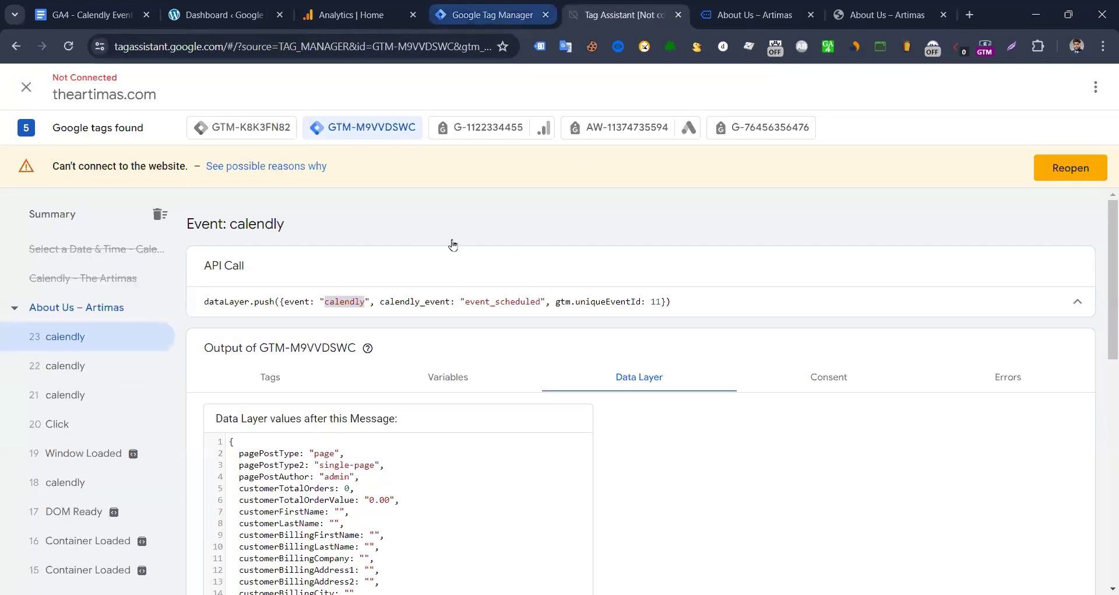
key("ctrl+shift+Tab")
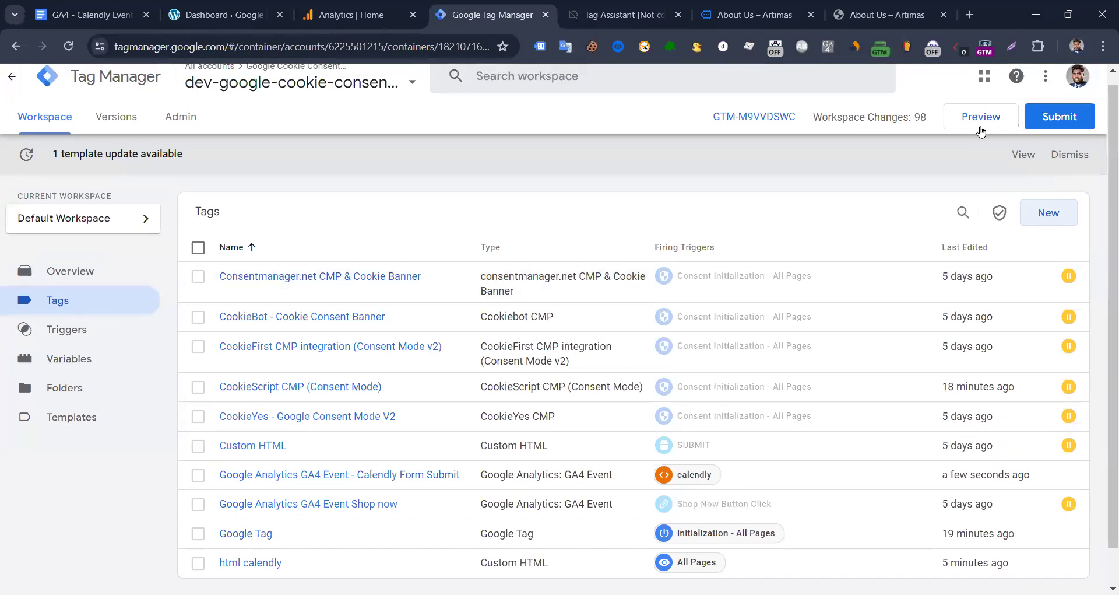
scroll(1028, 158, "up", 1)
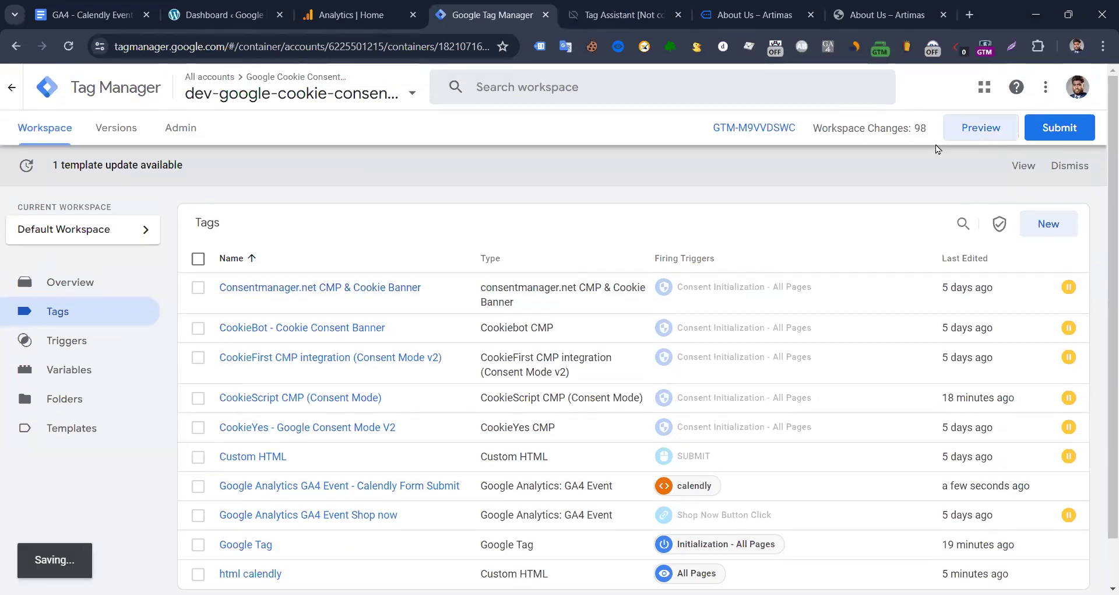
key("ctrl+Tab")
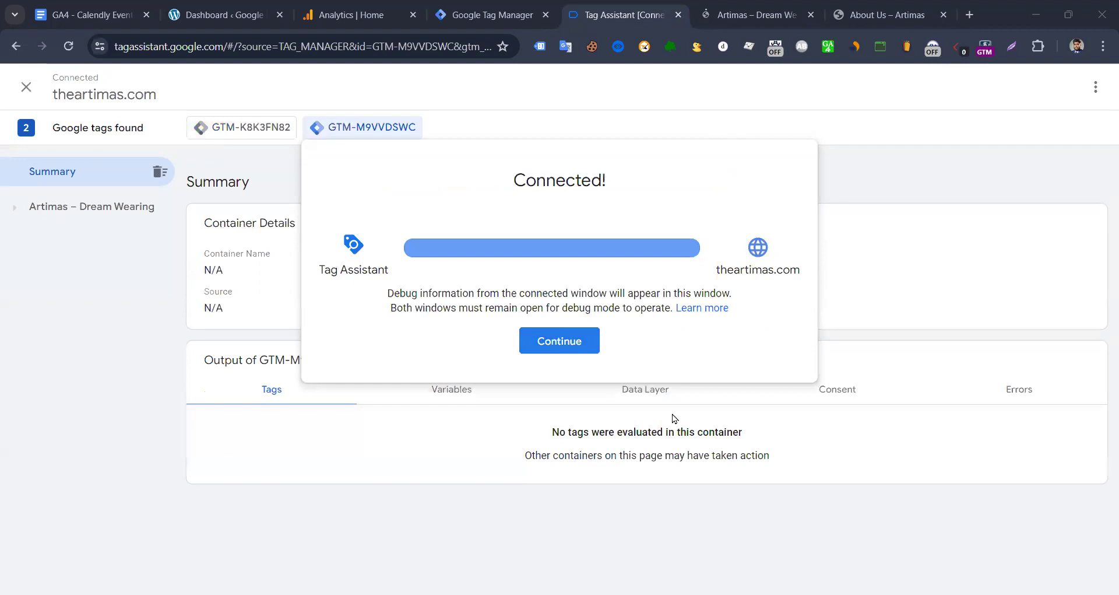
left_click(697, 478)
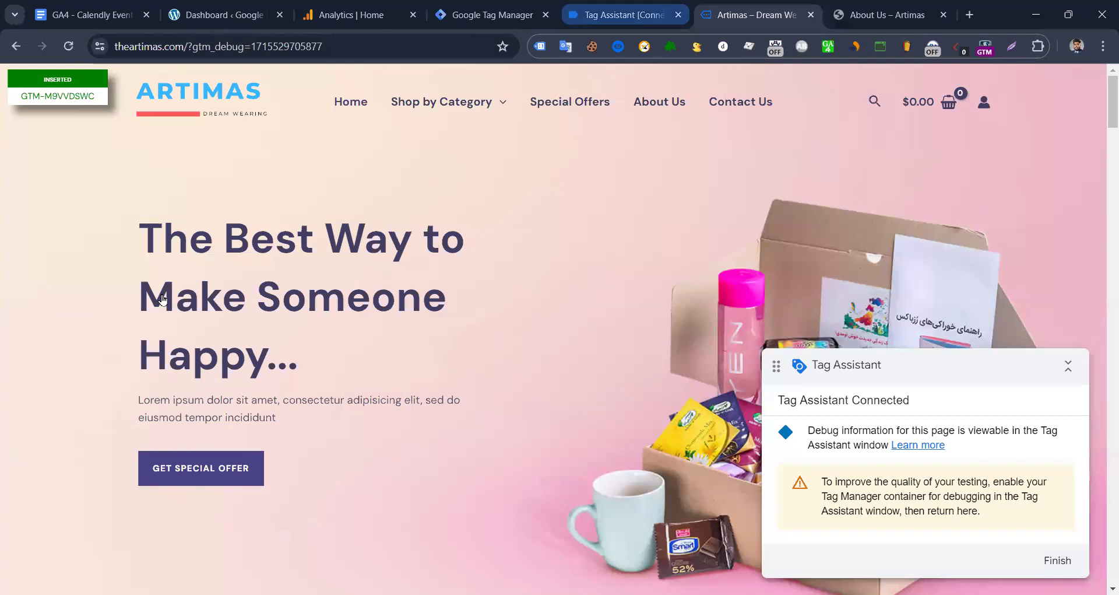
- Open the About Us page at its Calendly scheduler and collapse the Tag Assistant pop-ups covering it
left_click(627, 15)
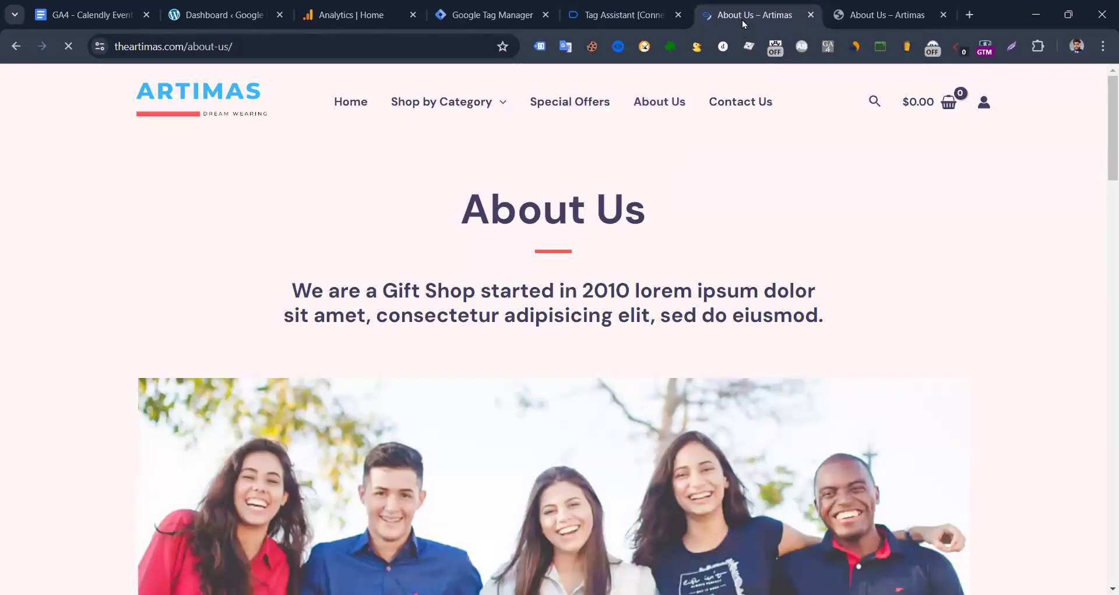
scroll(589, 290, "down", 5)
scroll(597, 294, "down", 5)
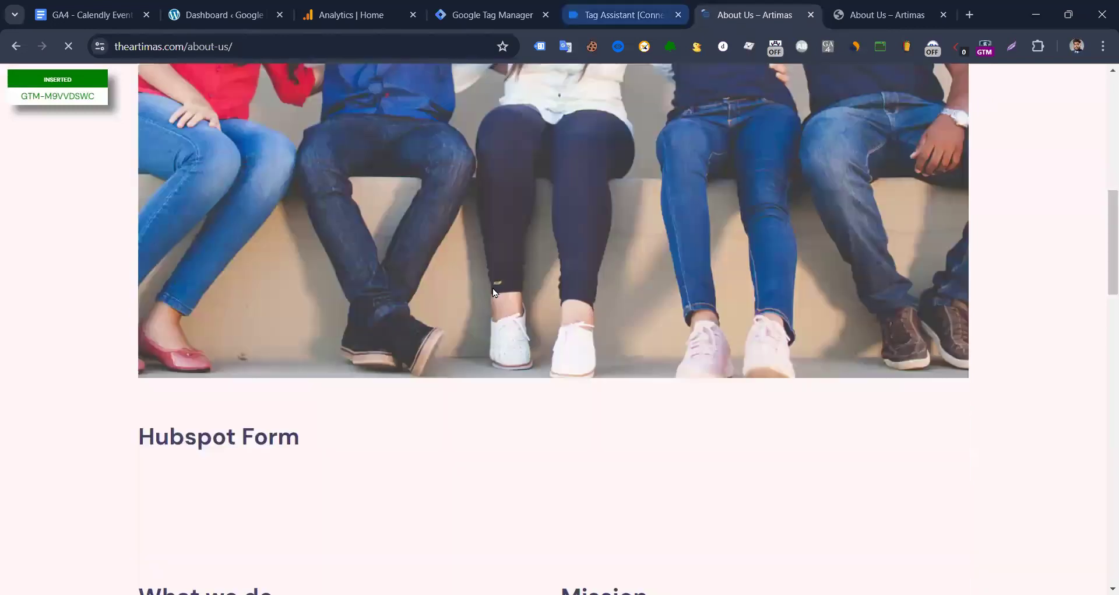
scroll(595, 109, "down", 10)
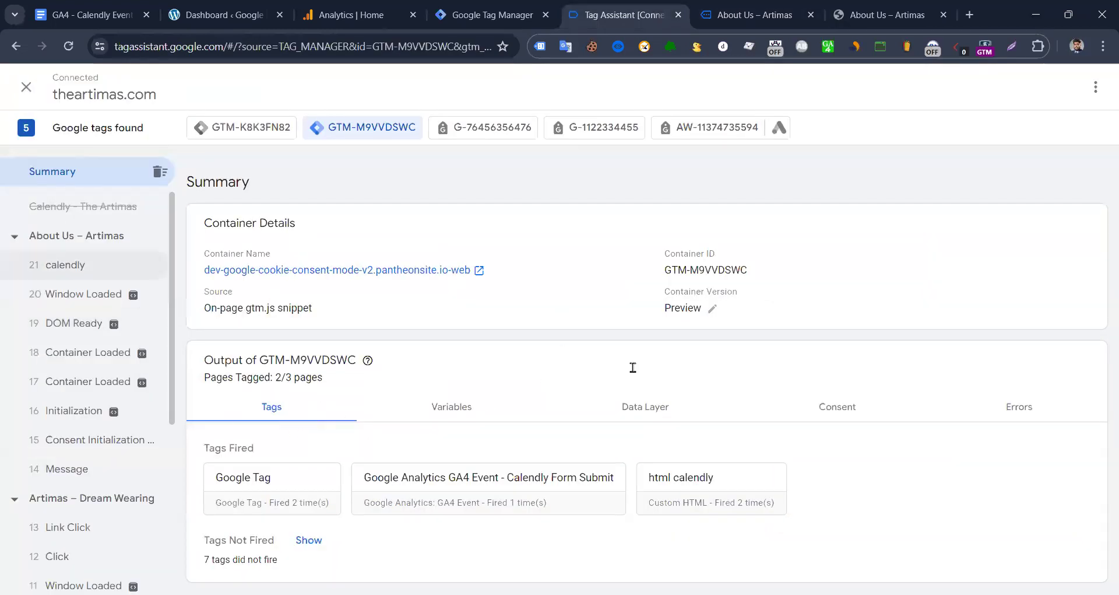
left_click(241, 89)
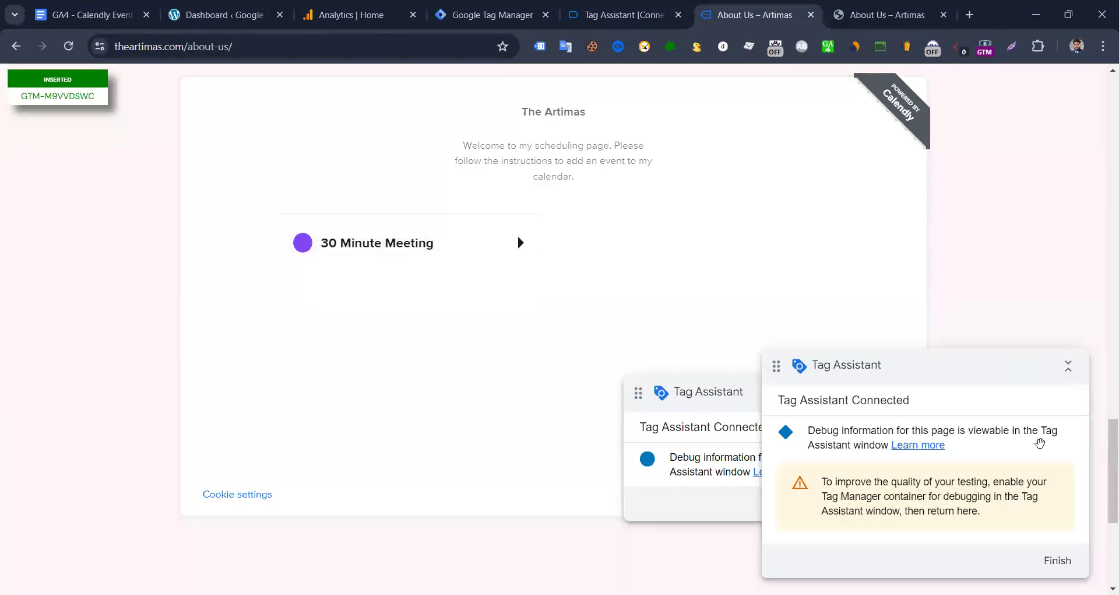
left_click(1067, 366)
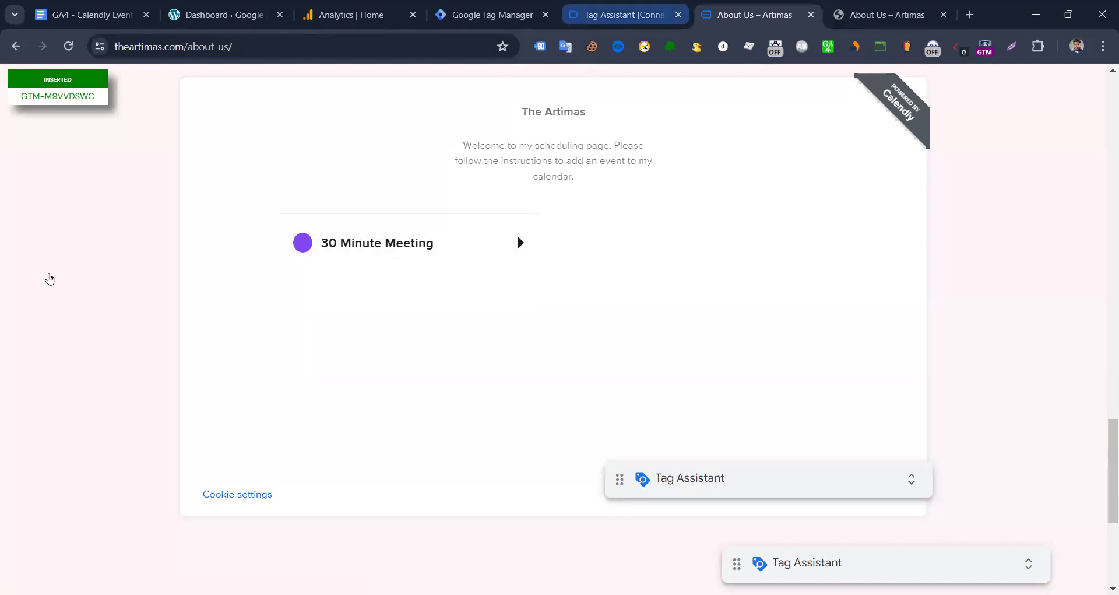
- Examine the API call and fired tags of the About Us page's calendly event in Tag Assistant
key("ctrl+shift+Tab")
left_click(325, 267)
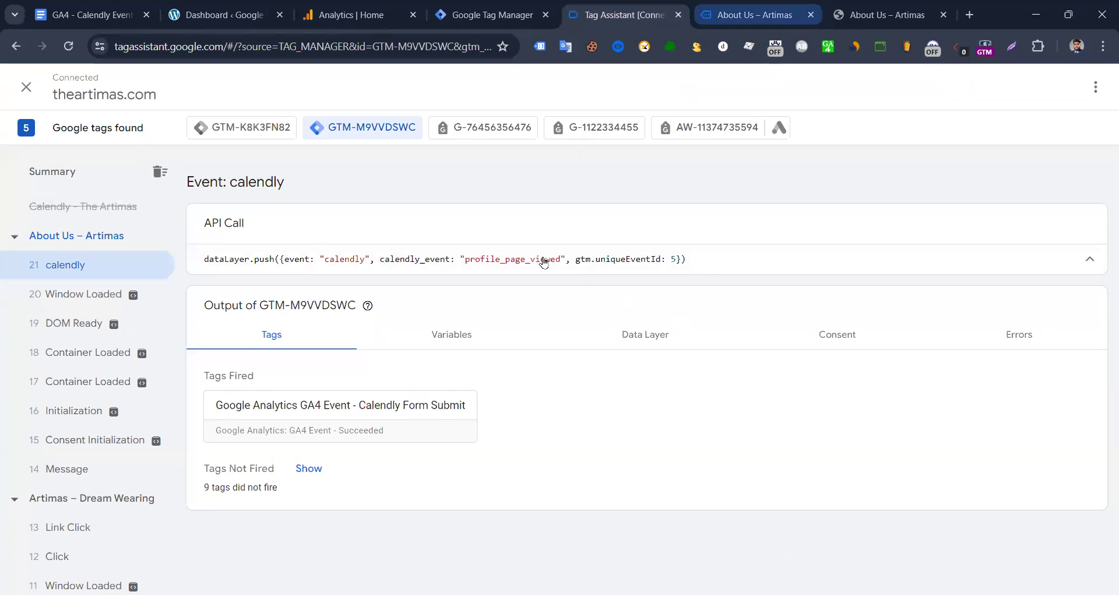
- Open the 30 Minute Meeting in the About Us page's Calendly scheduler
key("ctrl+Tab")
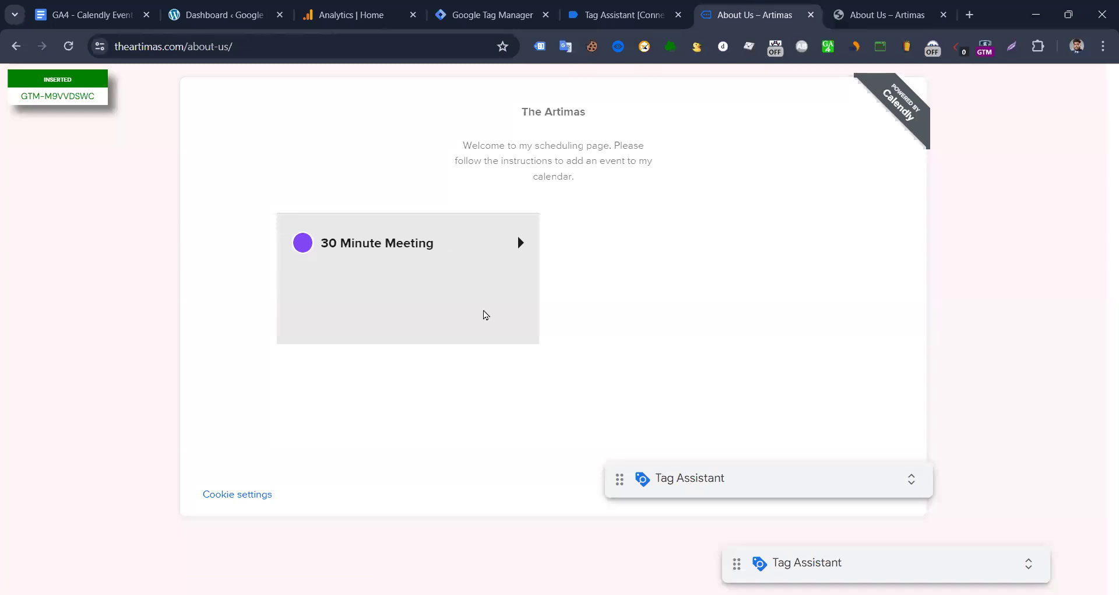
left_click(680, 17)
key("ctrl+Tab")
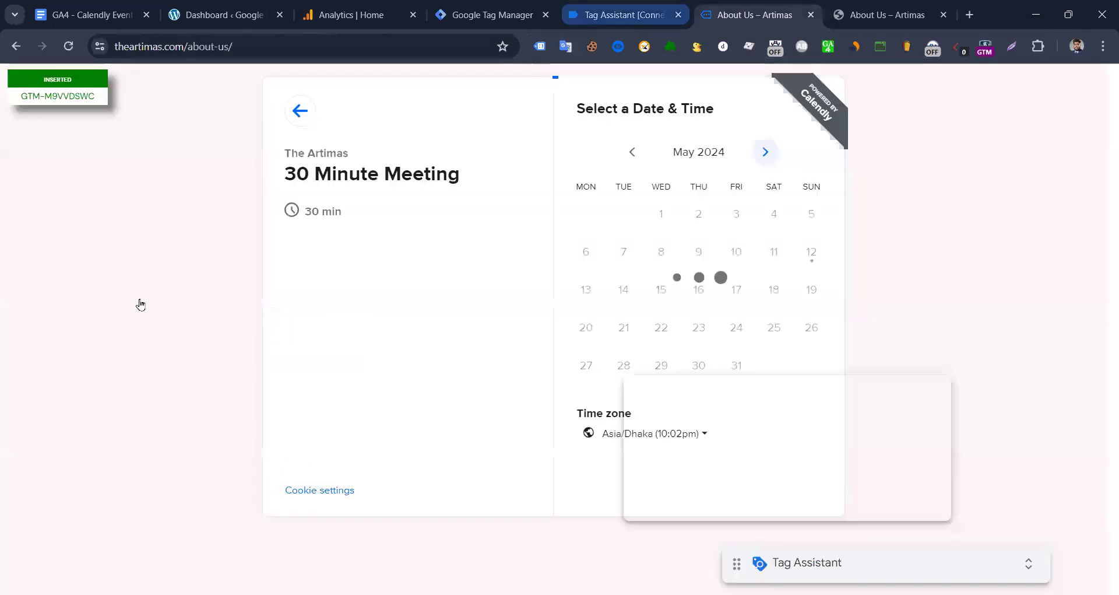
- Select Wednesday, May 15 at 10:30am for the 30 Minute Meeting and continue to the details form
left_click(614, 20)
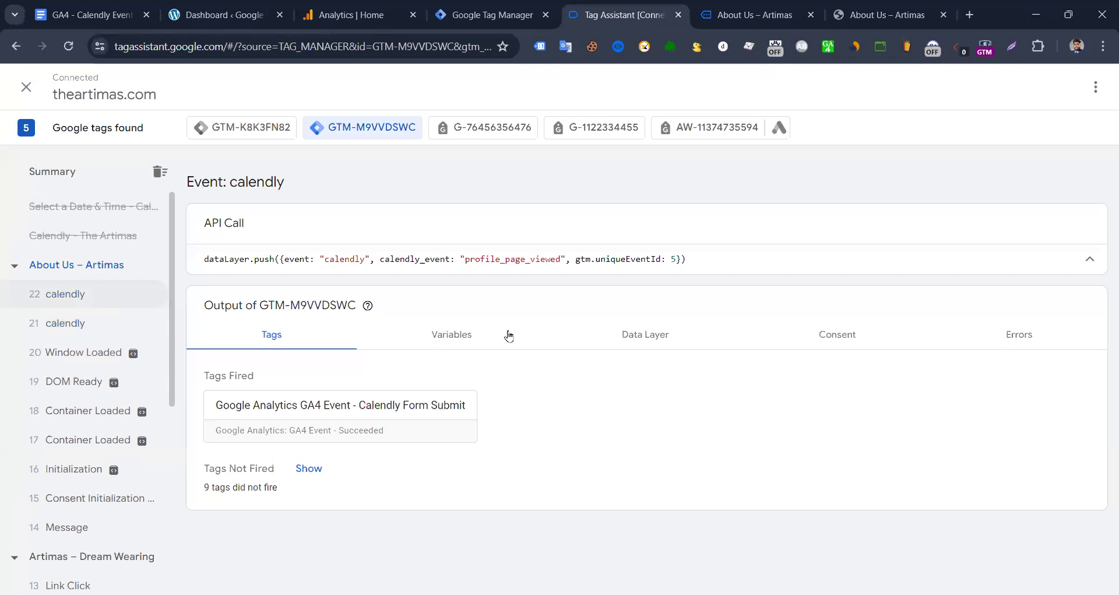
left_click(755, 15)
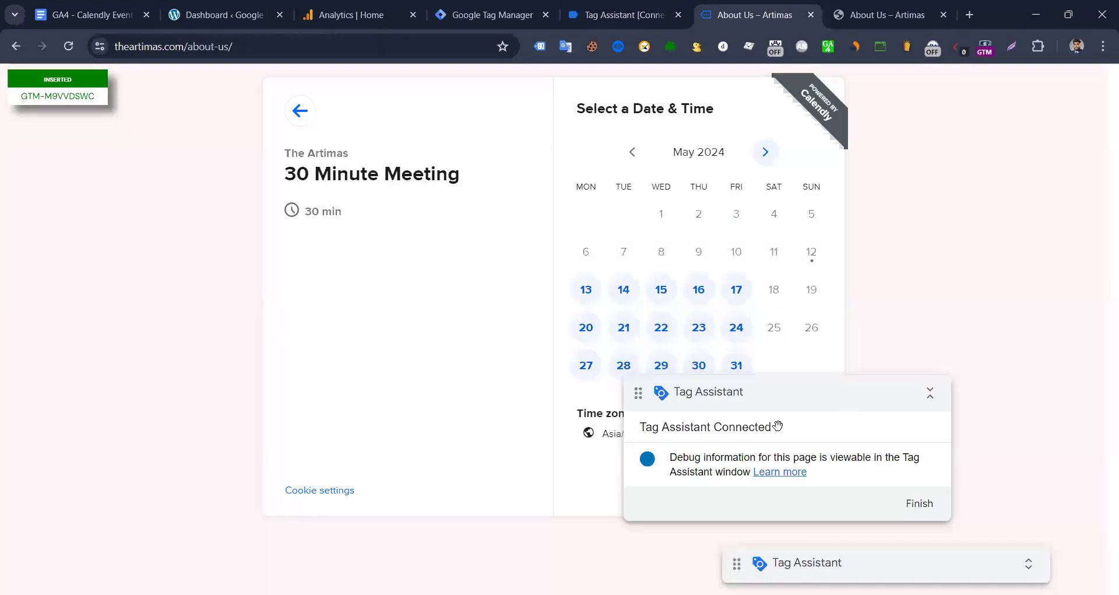
left_click(662, 291)
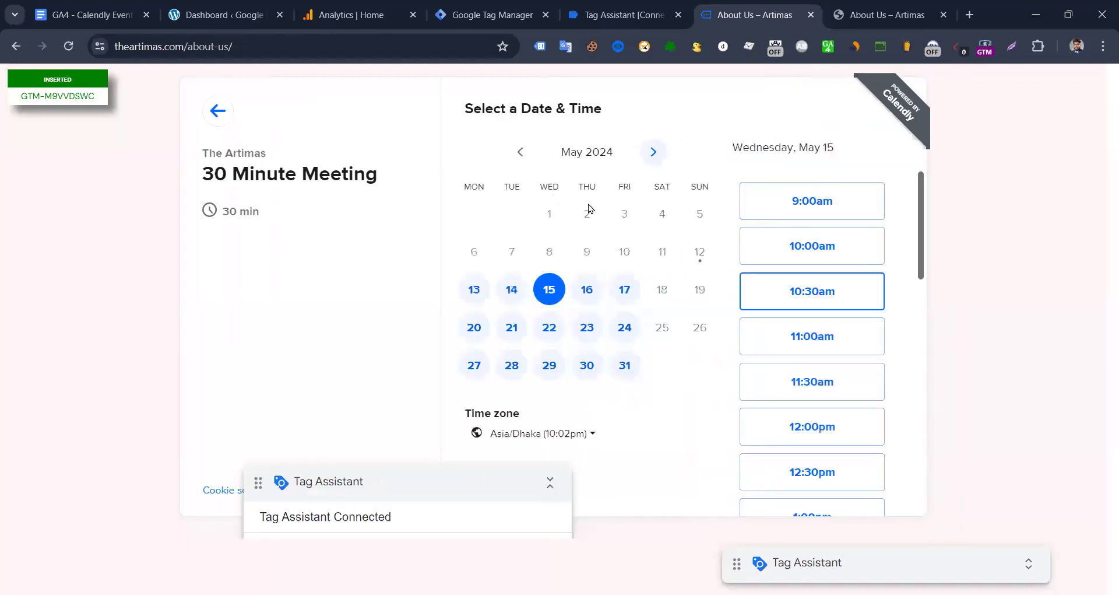
left_click(812, 292)
left_click(848, 291)
- Fill in the invitee's name and email from the saved details, enter "sgfdgdf" as the meeting note, and schedule the event
left_click(551, 160)
left_click(588, 209)
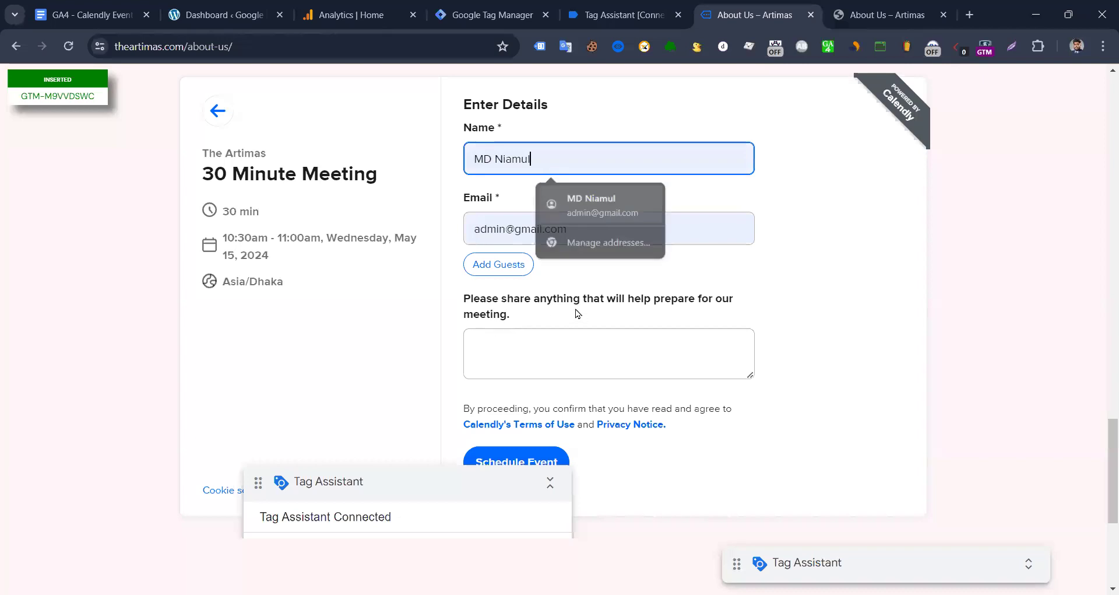
left_click(465, 331)
type("sgfdgdf")
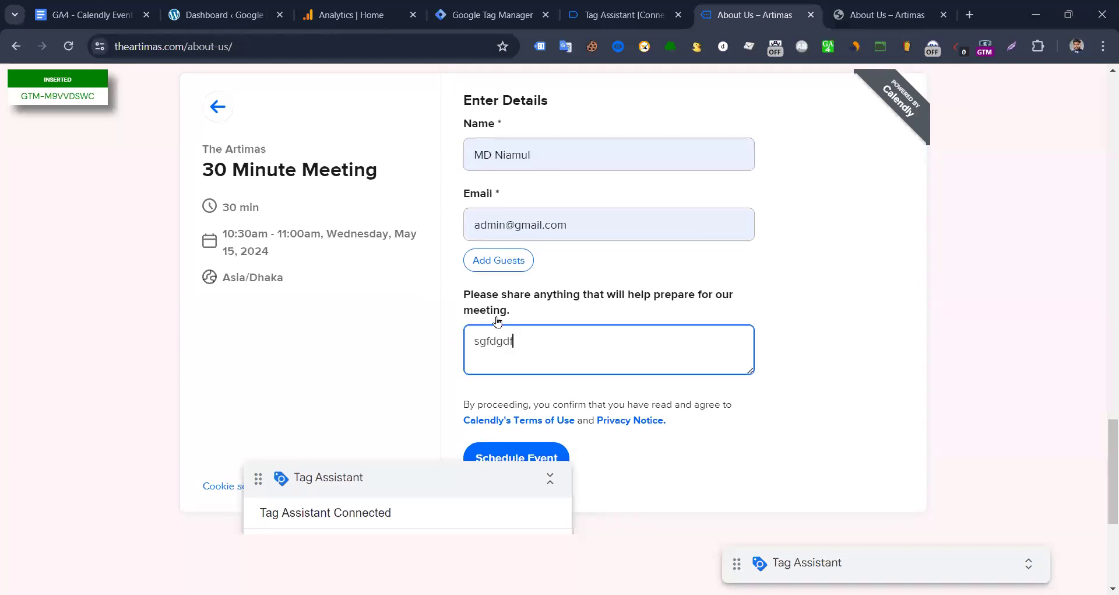
scroll(497, 321, "down", 2)
left_click(509, 315)
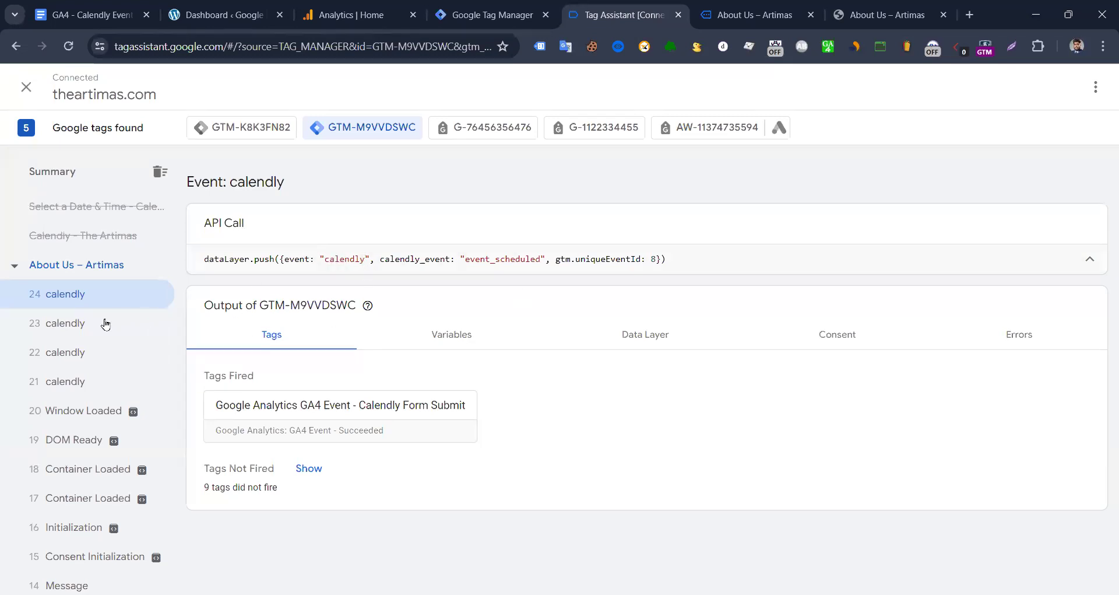
- Examine the event name and calendly_event value in the API calls of calendly events 21, 22 and 23 in Tag Assistant
left_click(68, 387)
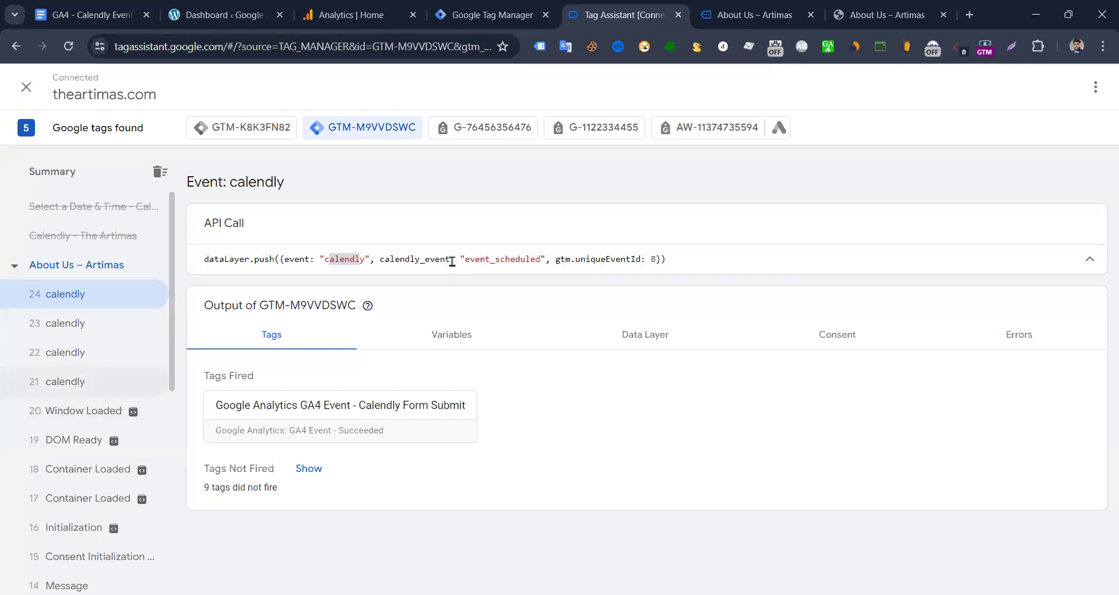
left_click_drag(385, 260, 413, 260)
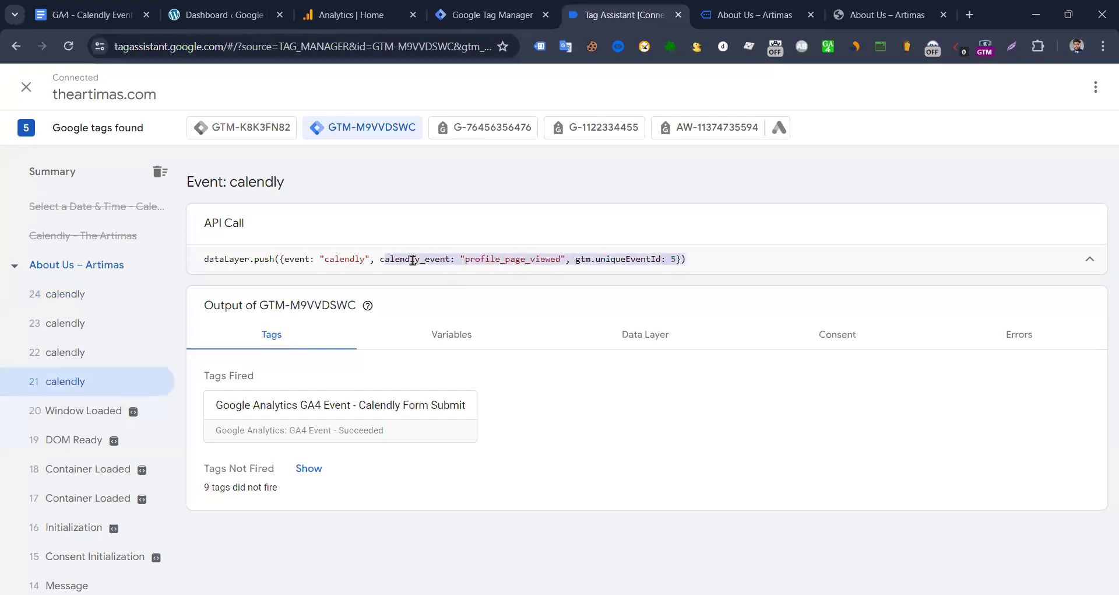
double_click(412, 260)
double_click(335, 264)
double_click(402, 259)
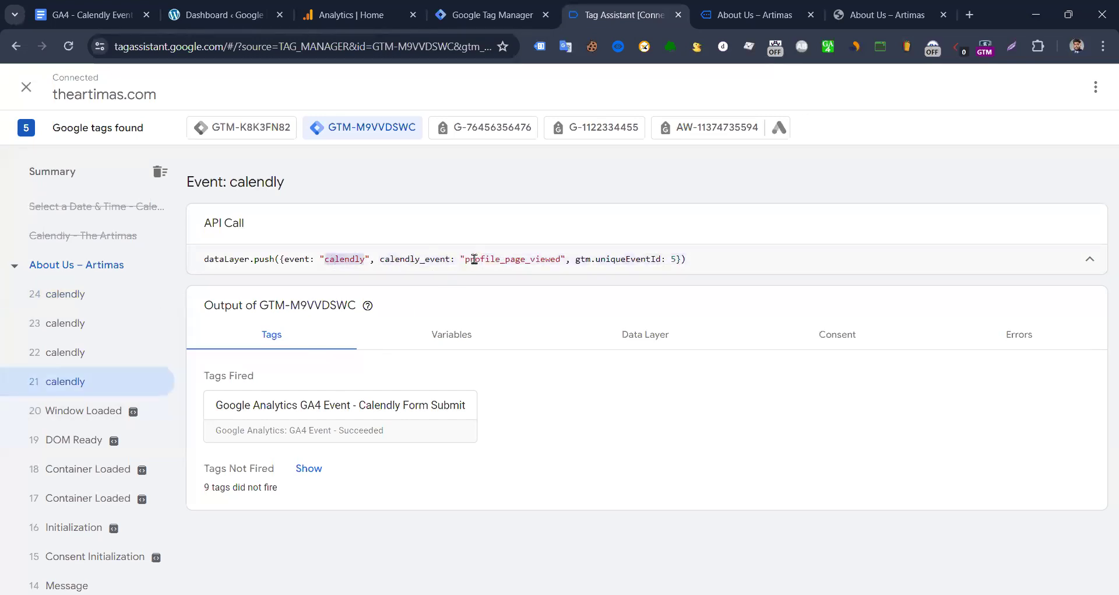
double_click(473, 259)
left_click(94, 354)
double_click(517, 261)
left_click(78, 329)
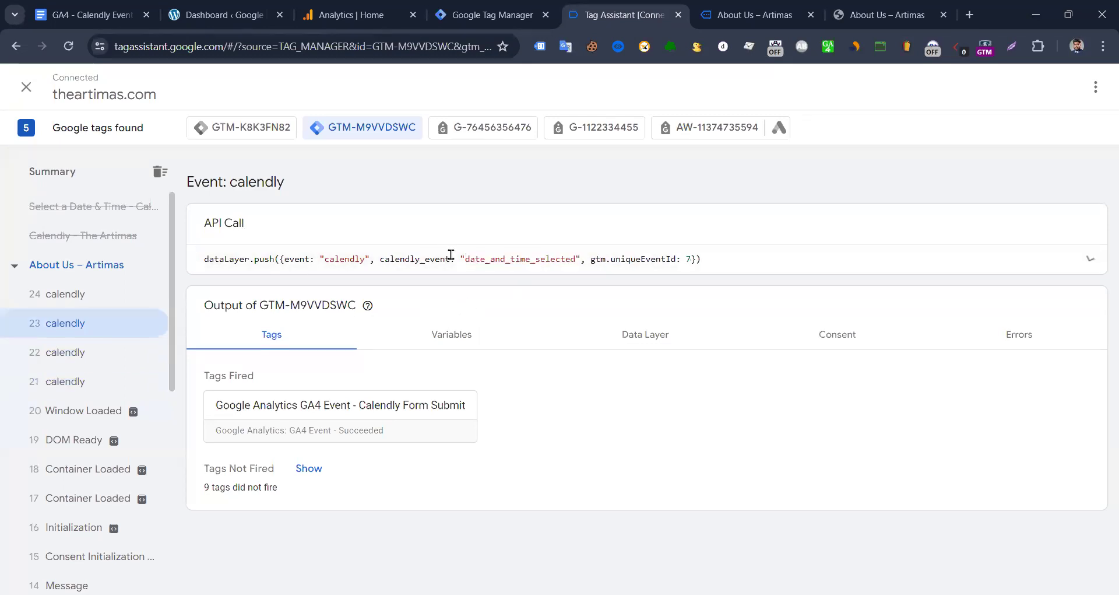
double_click(487, 259)
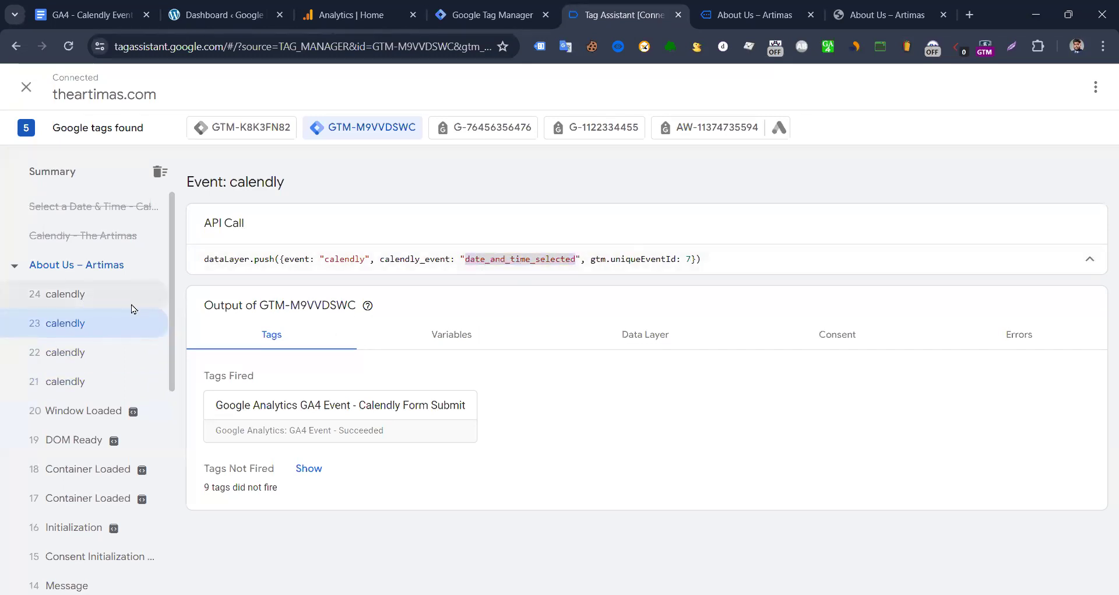
- Examine the calendly_event parameter and its value in the API call of calendly event 24
left_click(132, 303)
left_click_drag(557, 254, 544, 255)
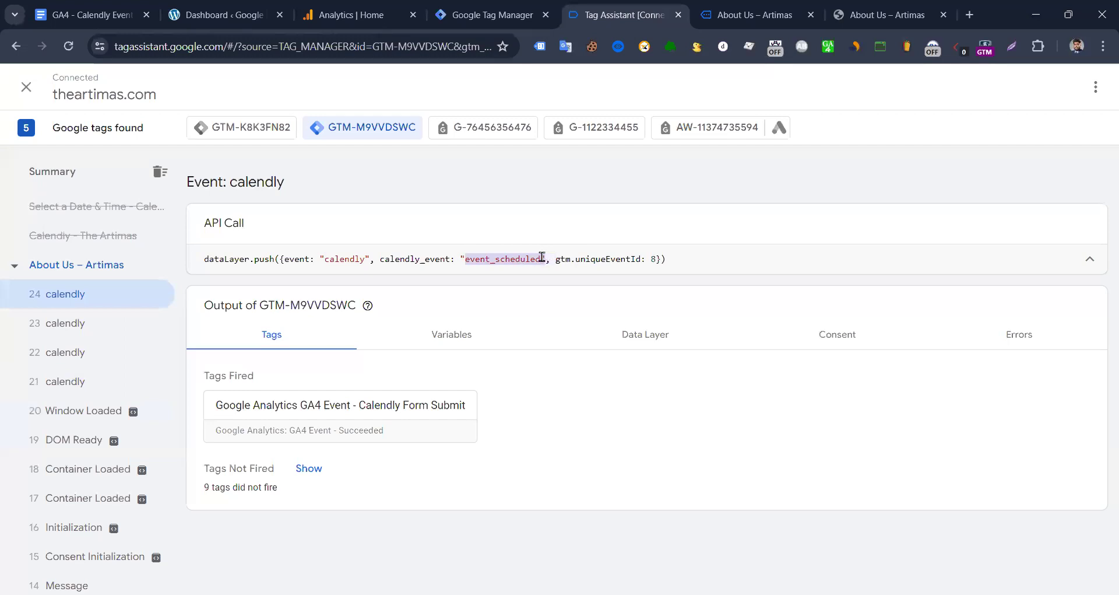
left_click(462, 259)
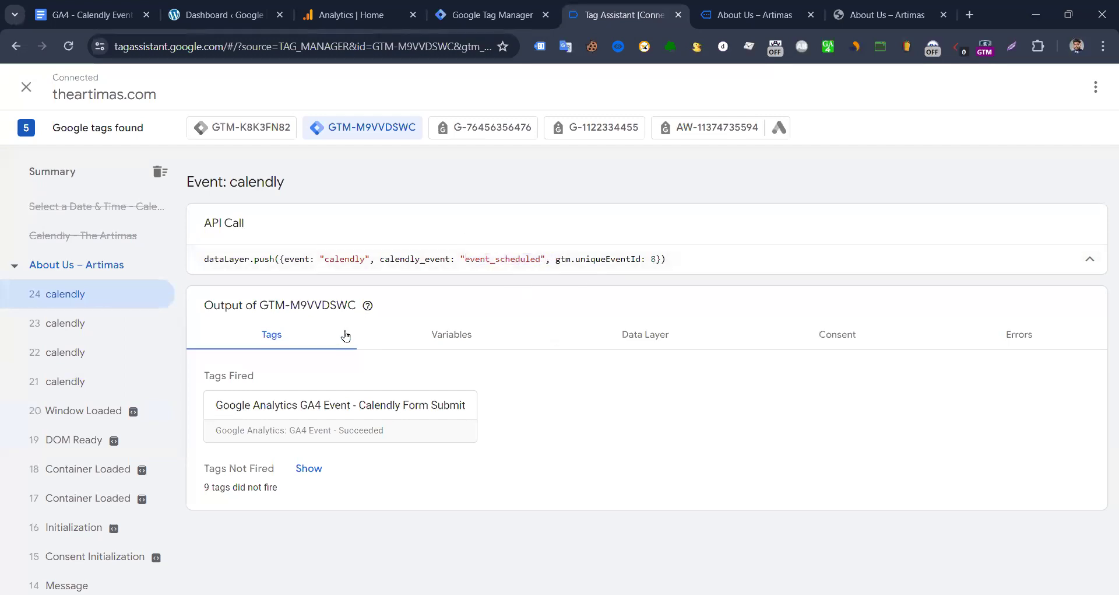
double_click(410, 259)
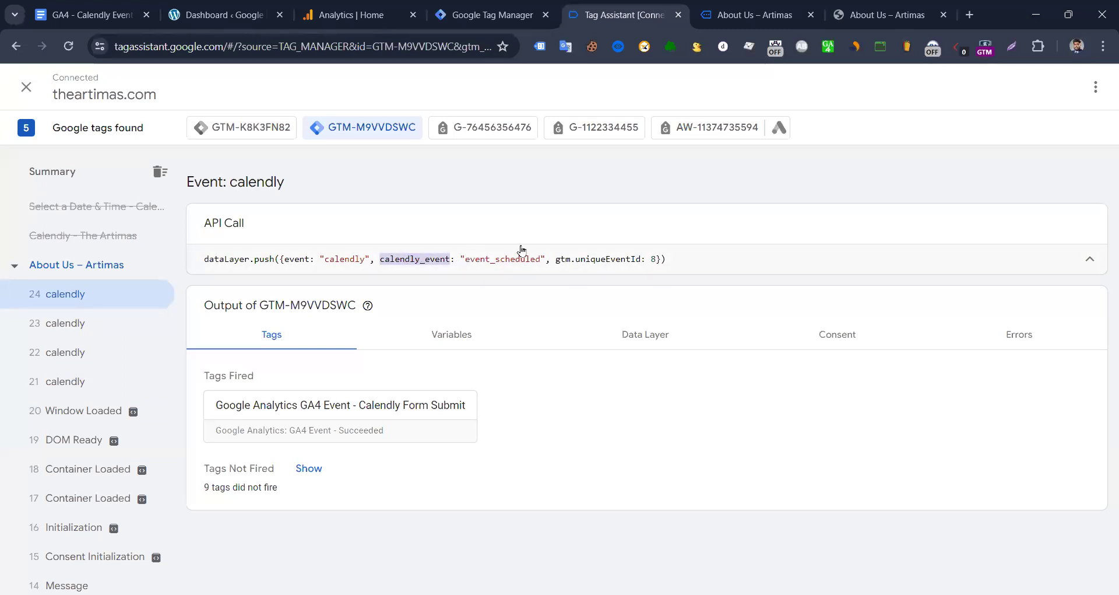
- Copy the calendly_event key from the Data Layer values of calendly event 24
left_click(624, 325)
scroll(477, 297, "down", 4)
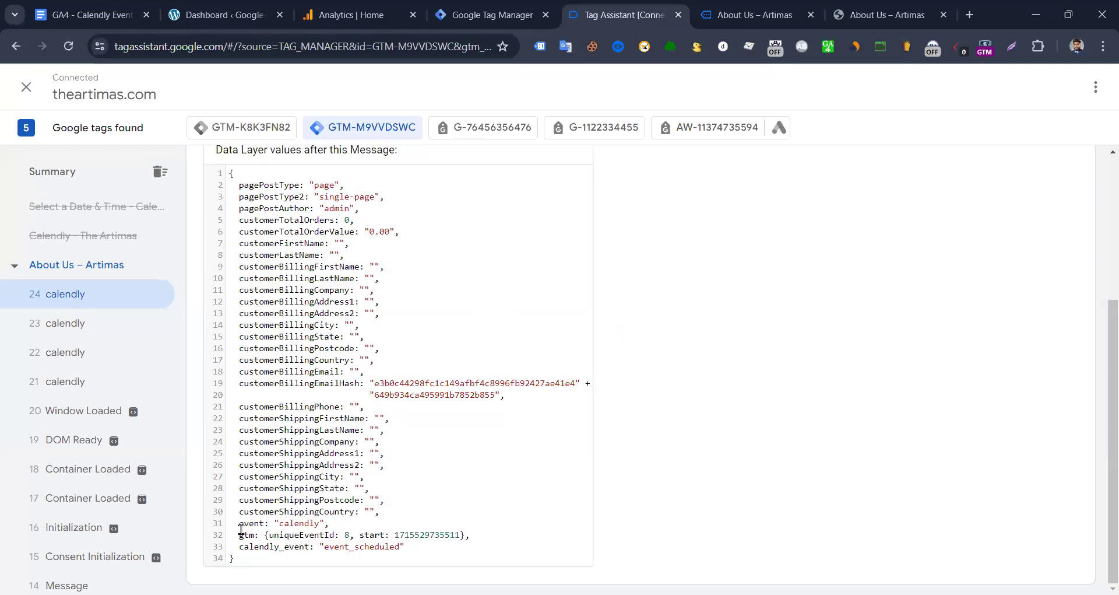
left_click_drag(239, 523, 470, 535)
double_click(274, 547)
key("ctrl+c")
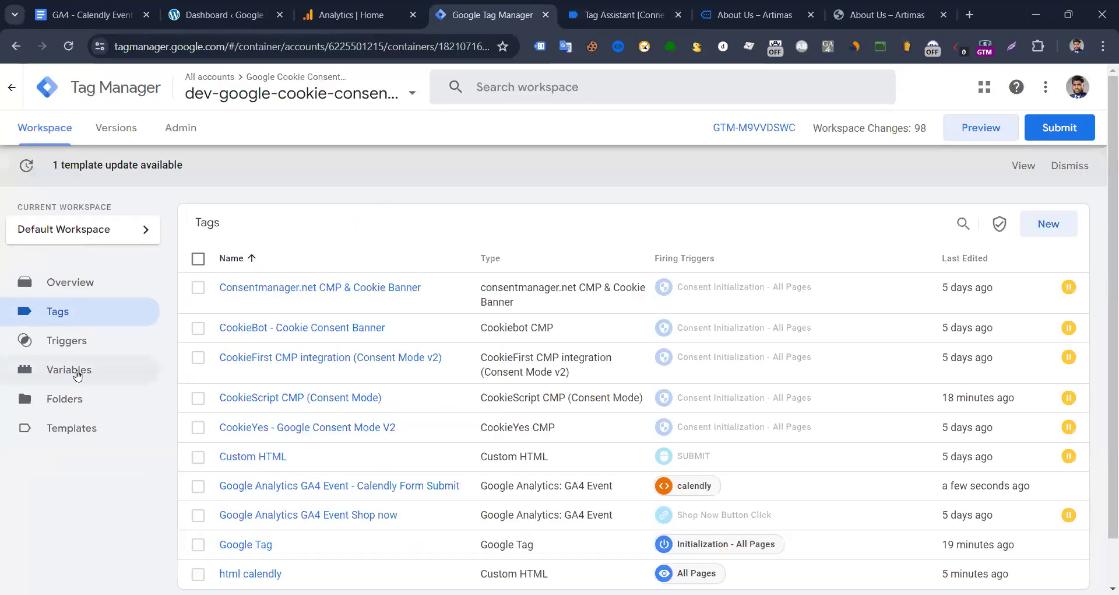
- Create a user-defined Data Layer Variable in Tag Manager with calendly_event as its data layer variable name
left_click(78, 375)
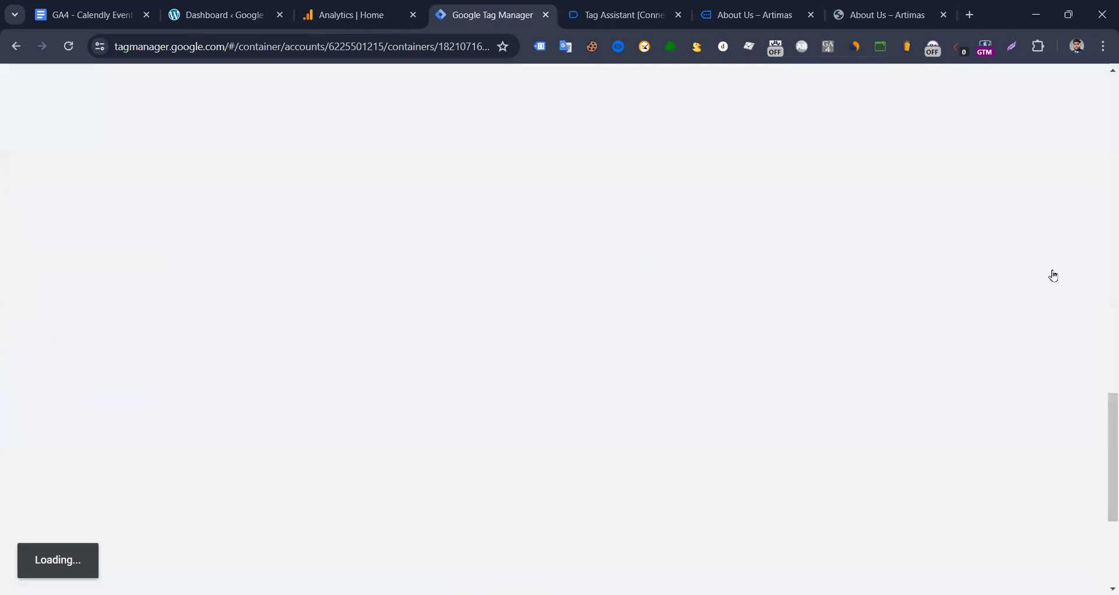
scroll(805, 215, "up", 5)
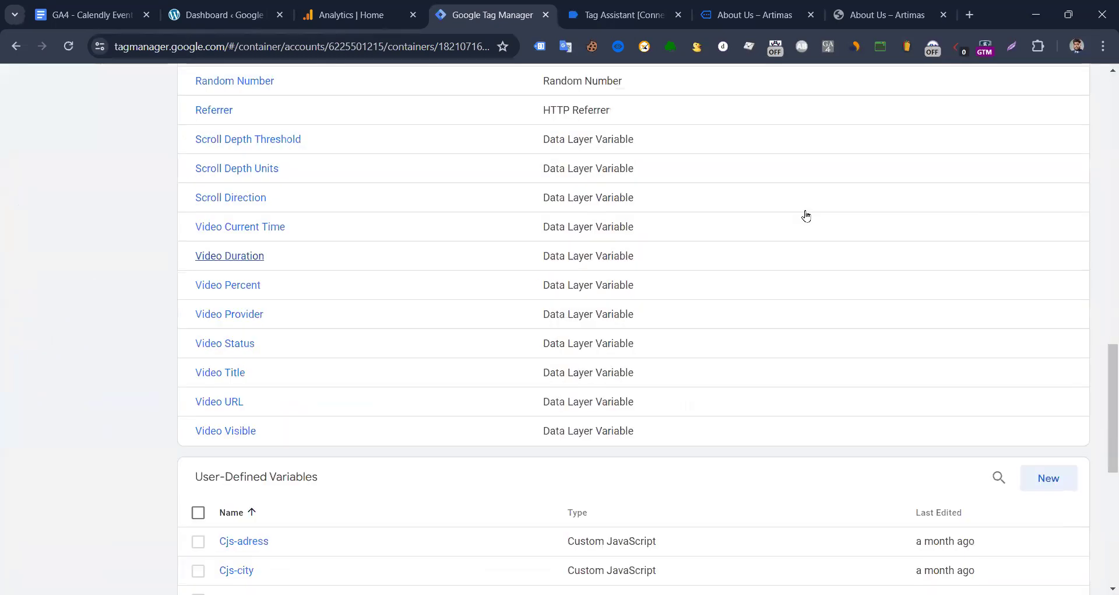
left_click(1049, 478)
left_click(769, 321)
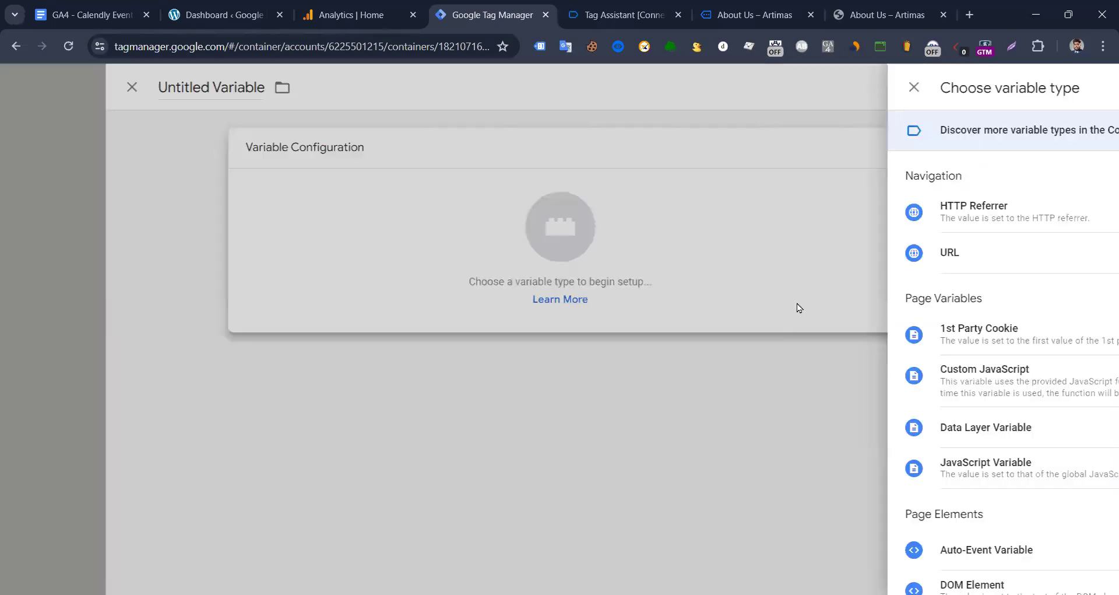
scroll(806, 290, "down", 2)
scroll(806, 291, "down", 3)
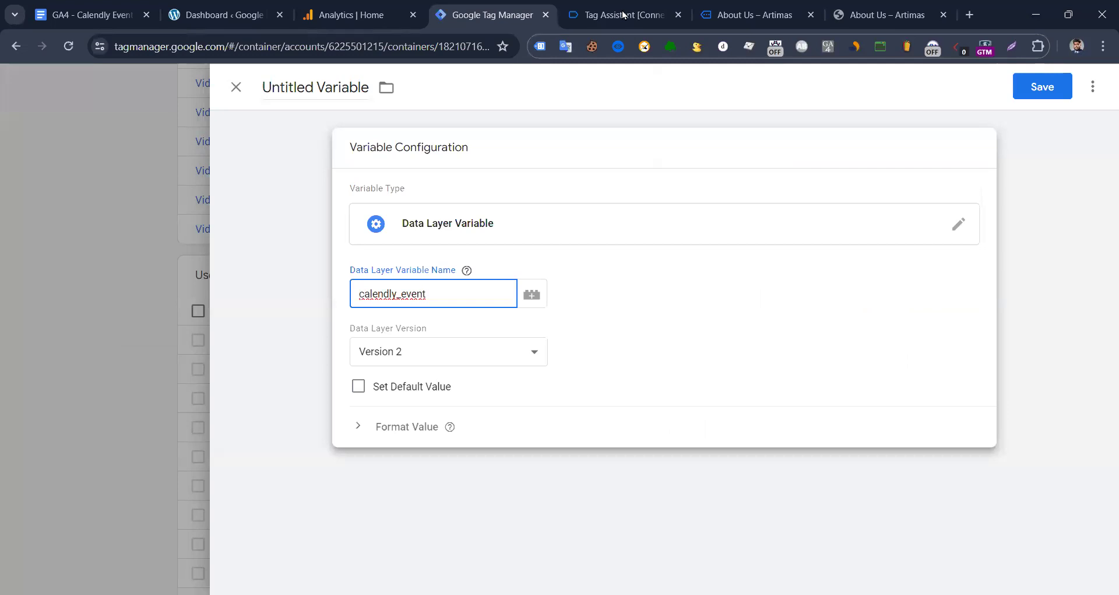
- Name the new variable dlv-calendly_event and save it
key("ctrl+Tab")
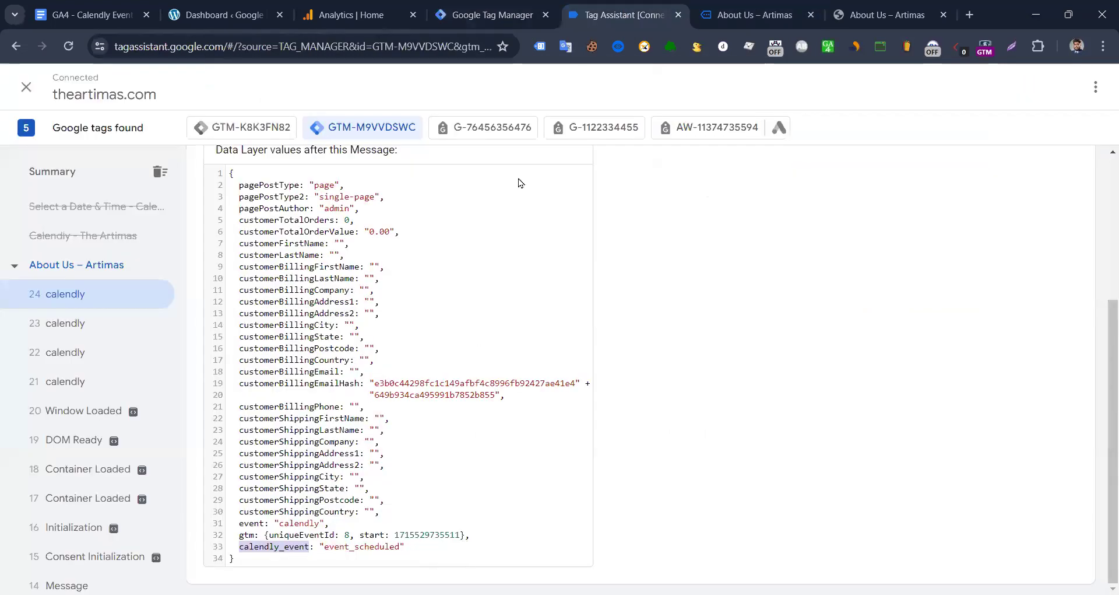
left_click(483, 15)
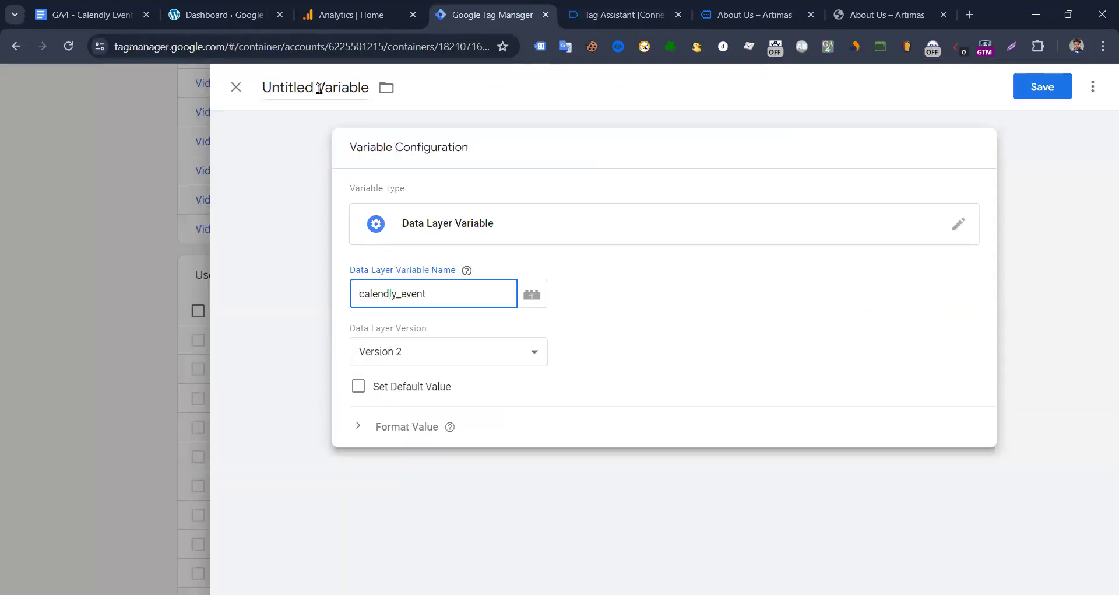
left_click(319, 88)
key("ctrl+v")
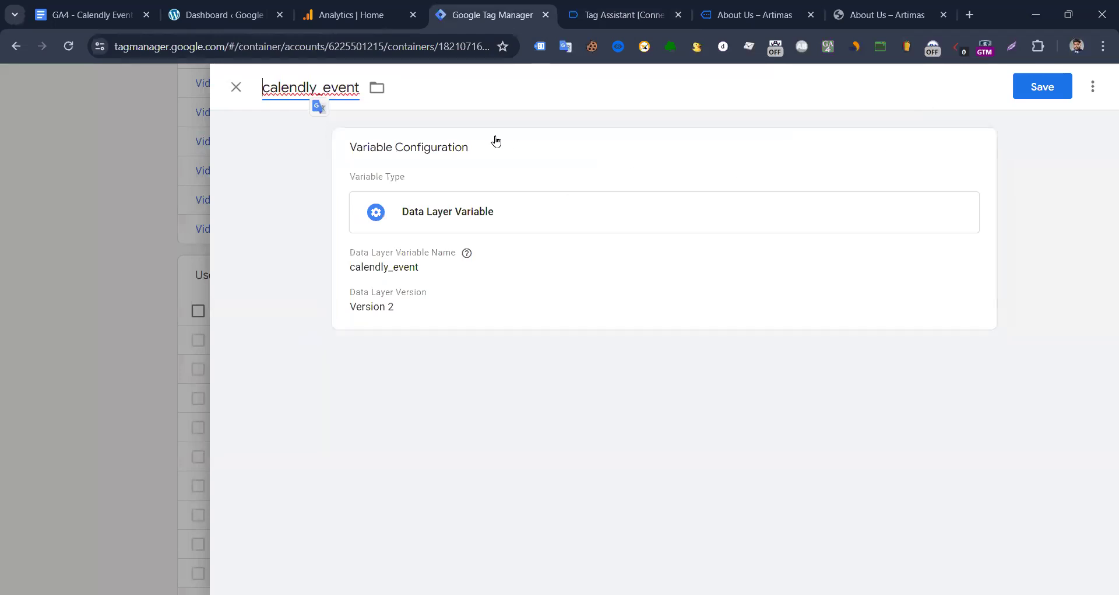
type("dlv-")
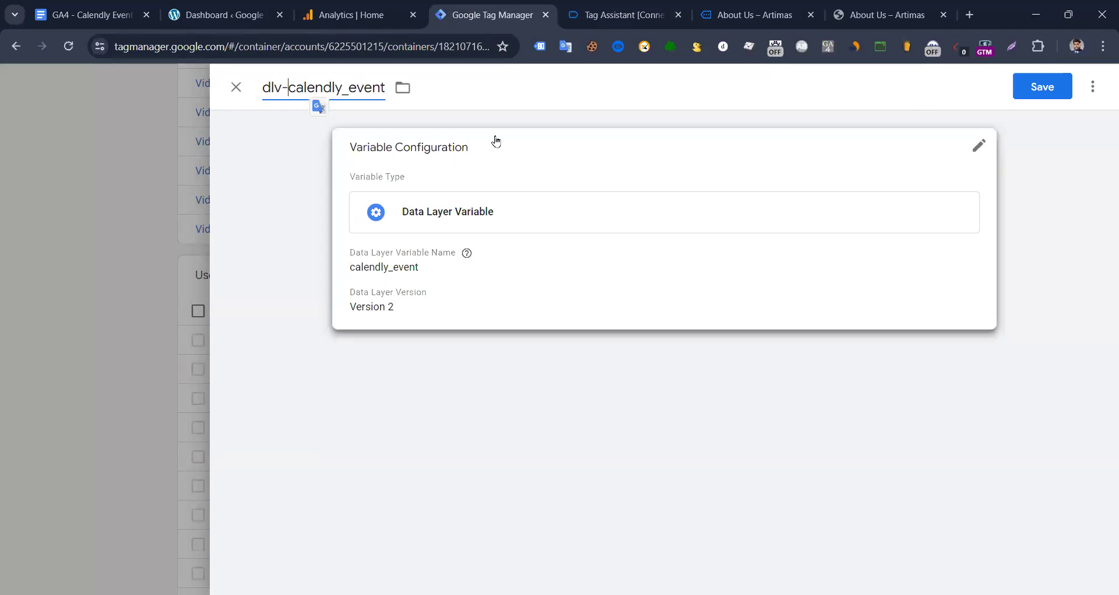
left_click(1041, 87)
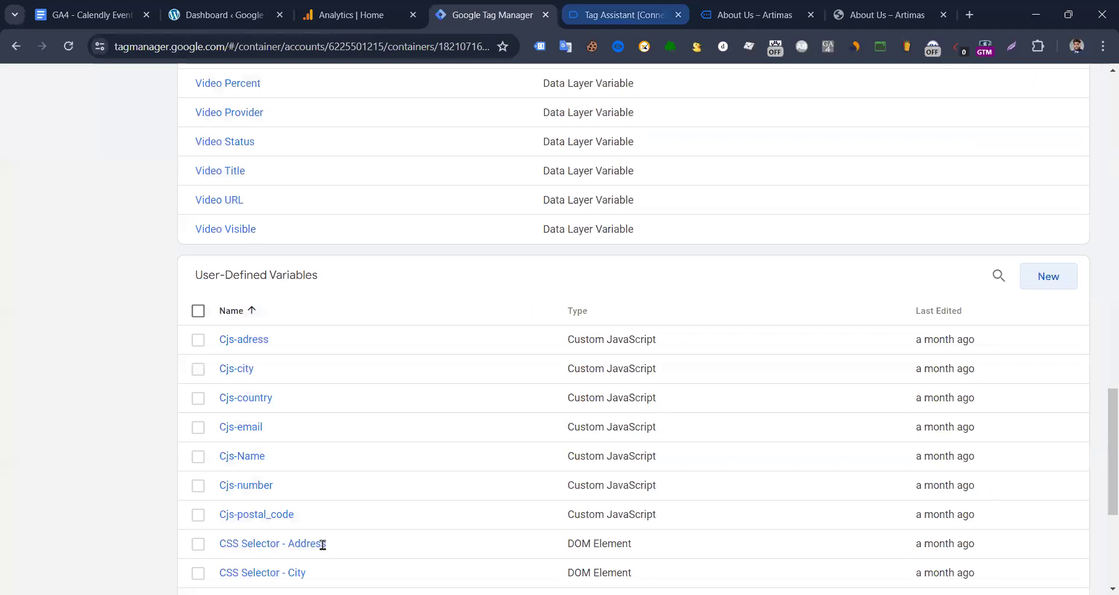
- Copy the event_scheduled value of calendly_event from the Data Layer values in Tag Assistant
key("ctrl+Tab")
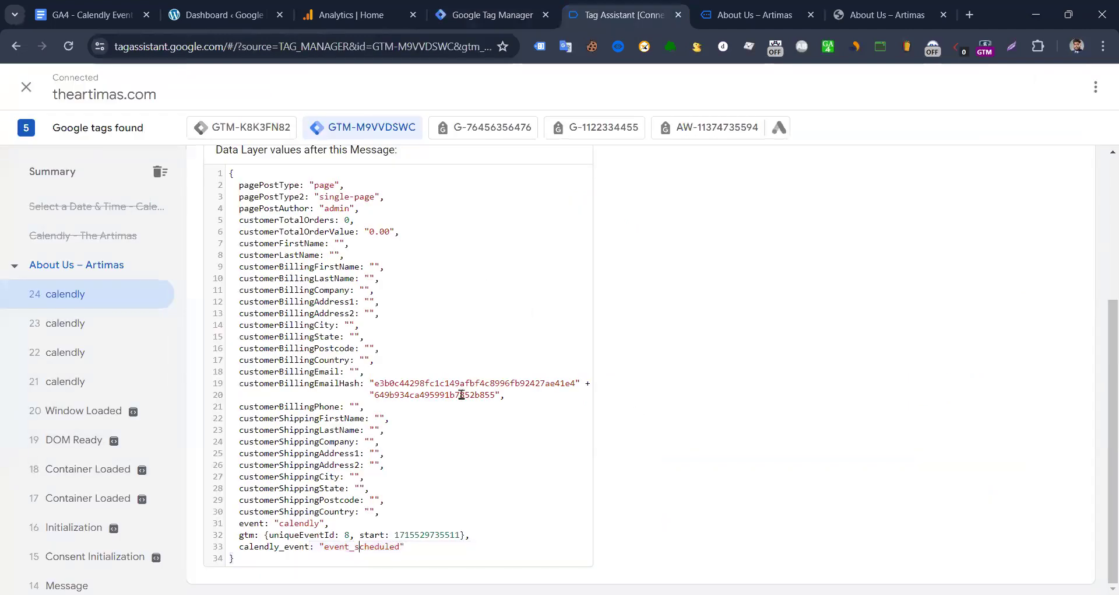
double_click(361, 547)
key("ctrl+c")
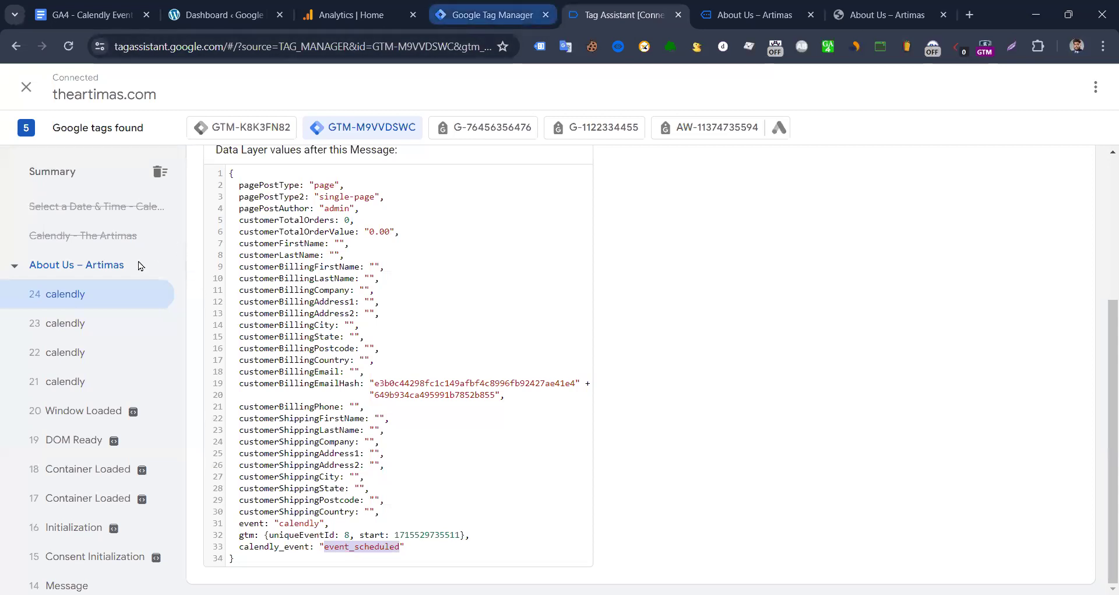
- Open the calendly custom event trigger in the Tag Manager workspace
key("ctrl+shift+Tab")
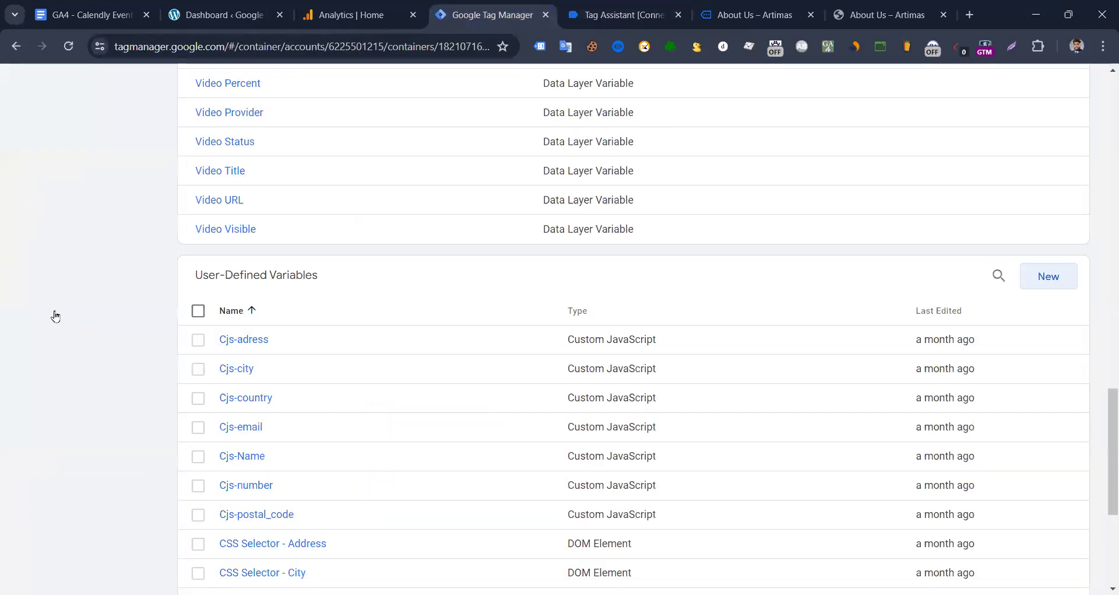
scroll(582, 357, "up", 20)
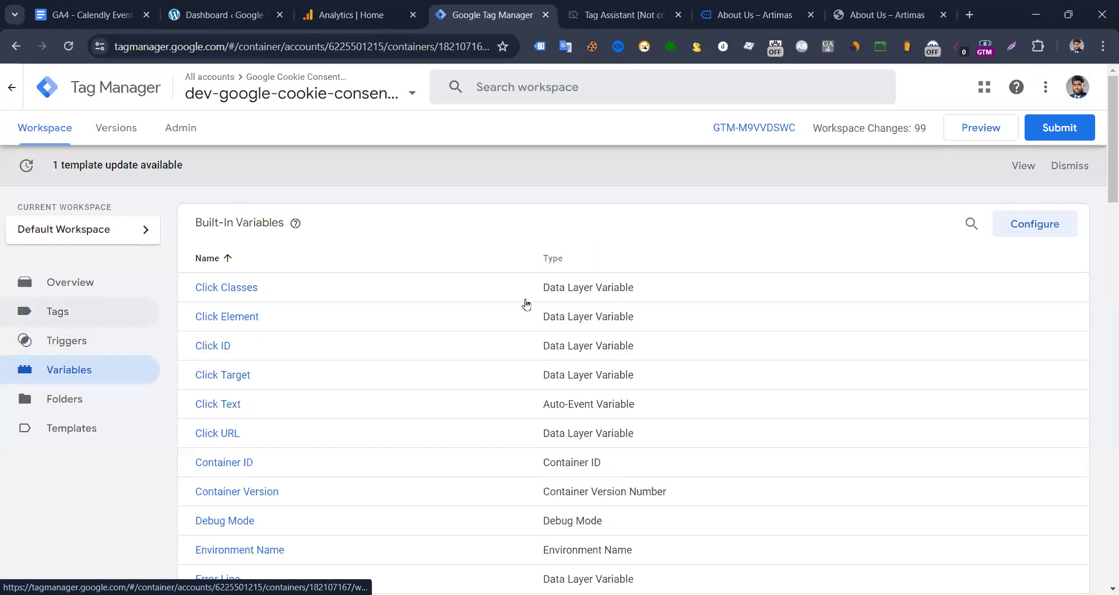
left_click(70, 312)
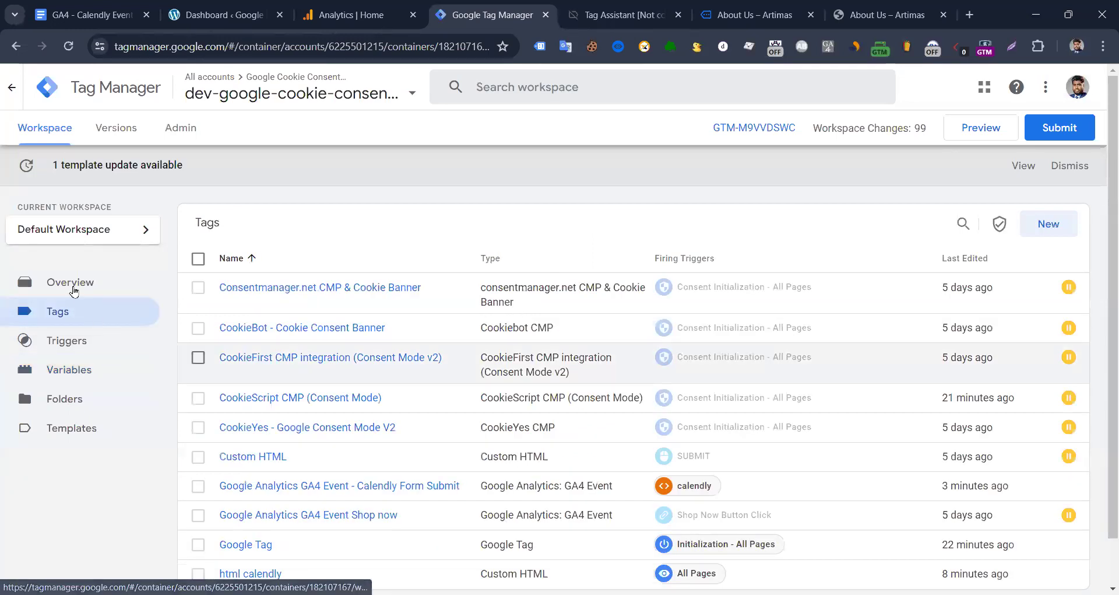
scroll(150, 300, "down", 1)
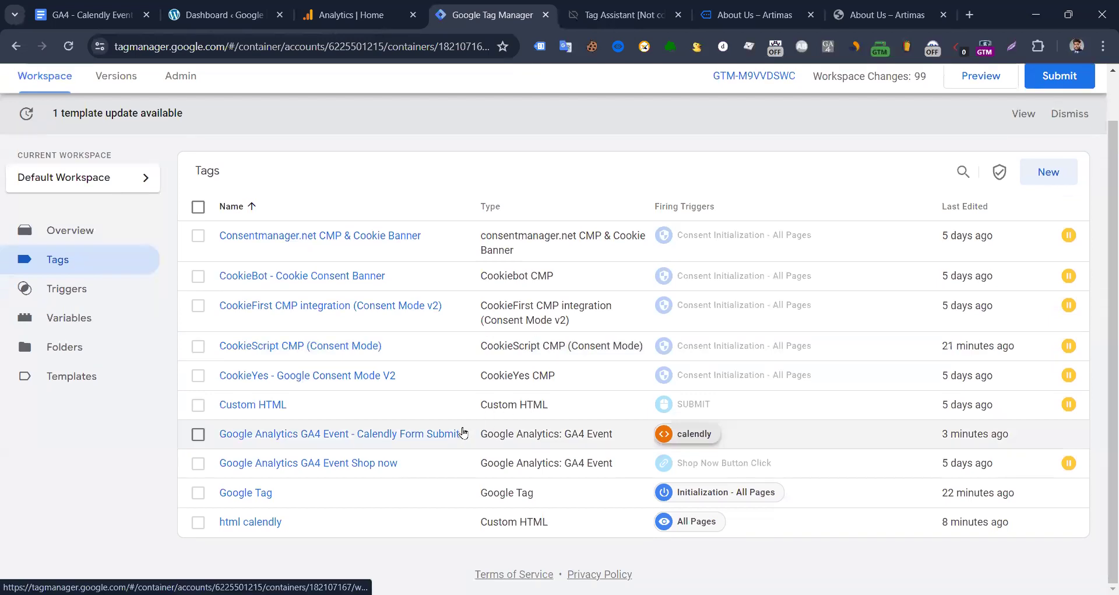
left_click(66, 289)
left_click(243, 317)
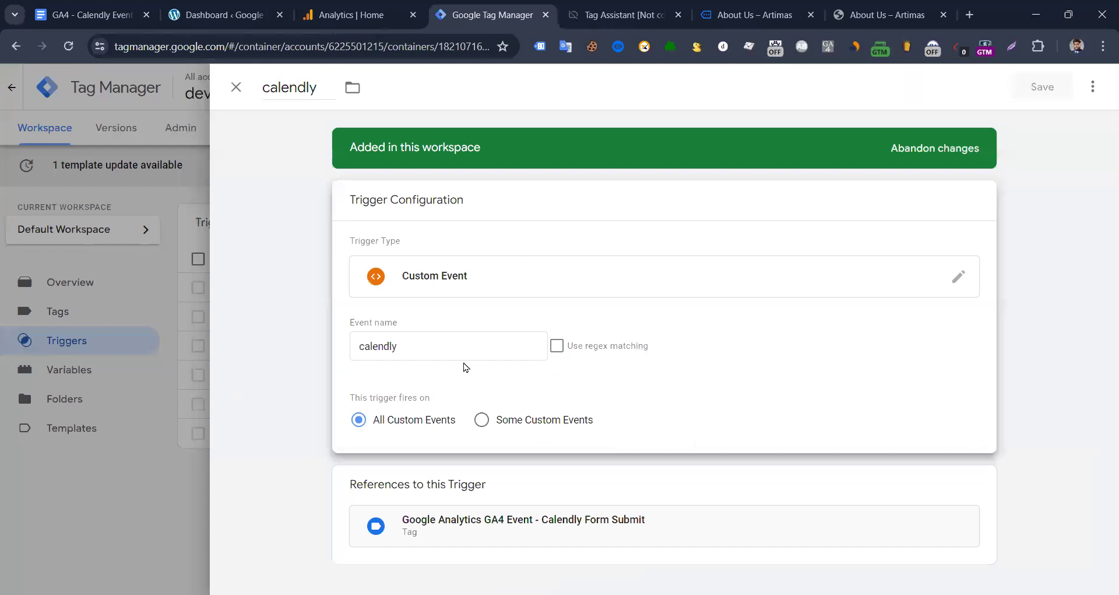
- Set the calendly trigger to fire on Some Custom Events, with dlv-calendly_event and the equals operator in its condition
left_click(479, 422)
scroll(441, 427, "down", 1)
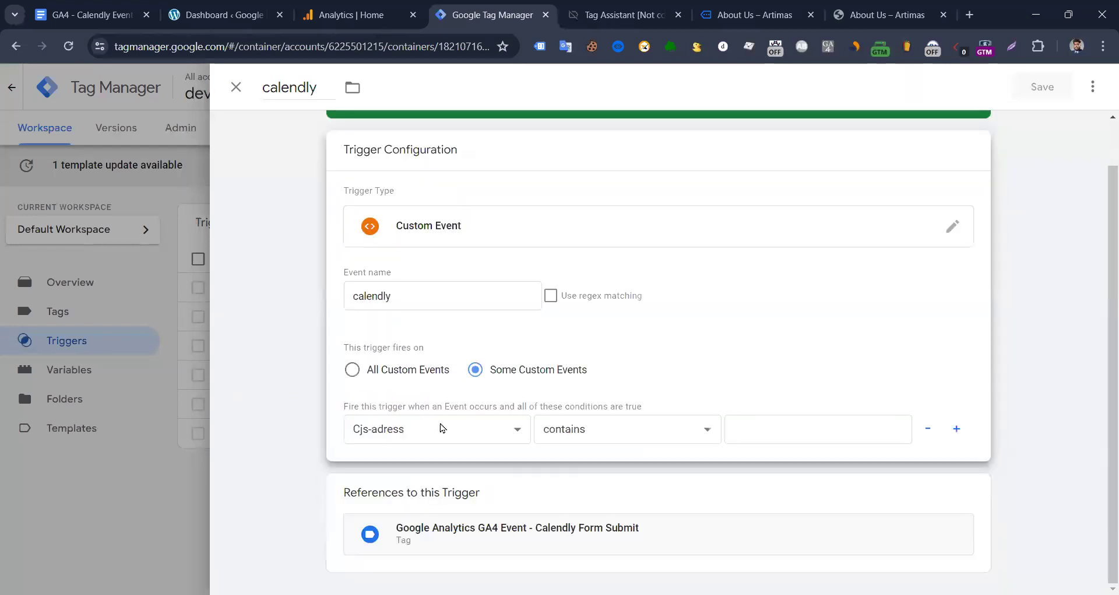
left_click(443, 429)
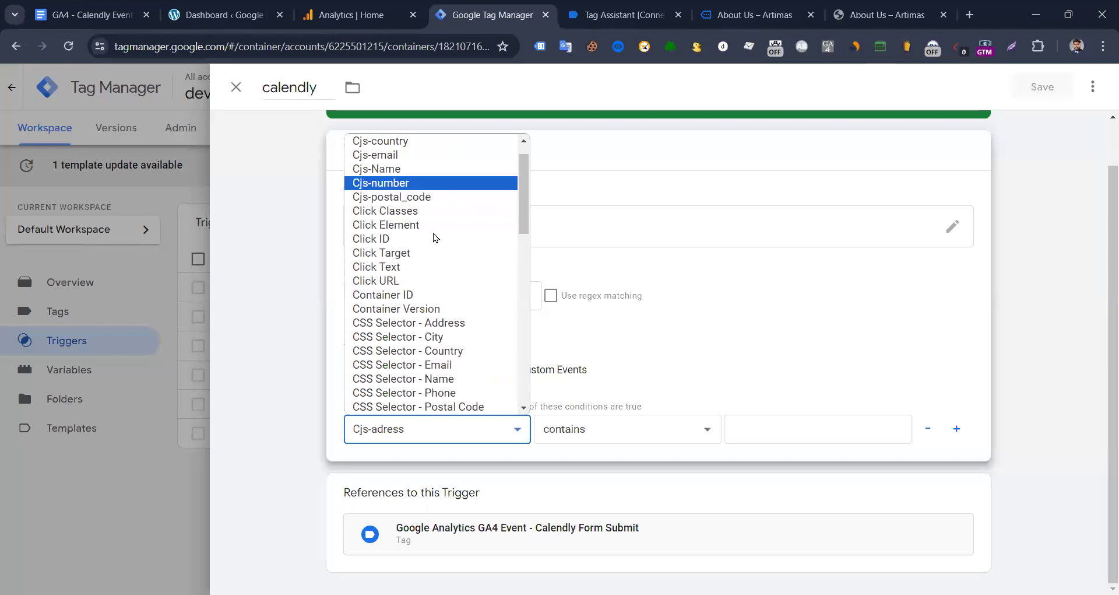
scroll(438, 258, "down", 3)
scroll(438, 258, "down", 6)
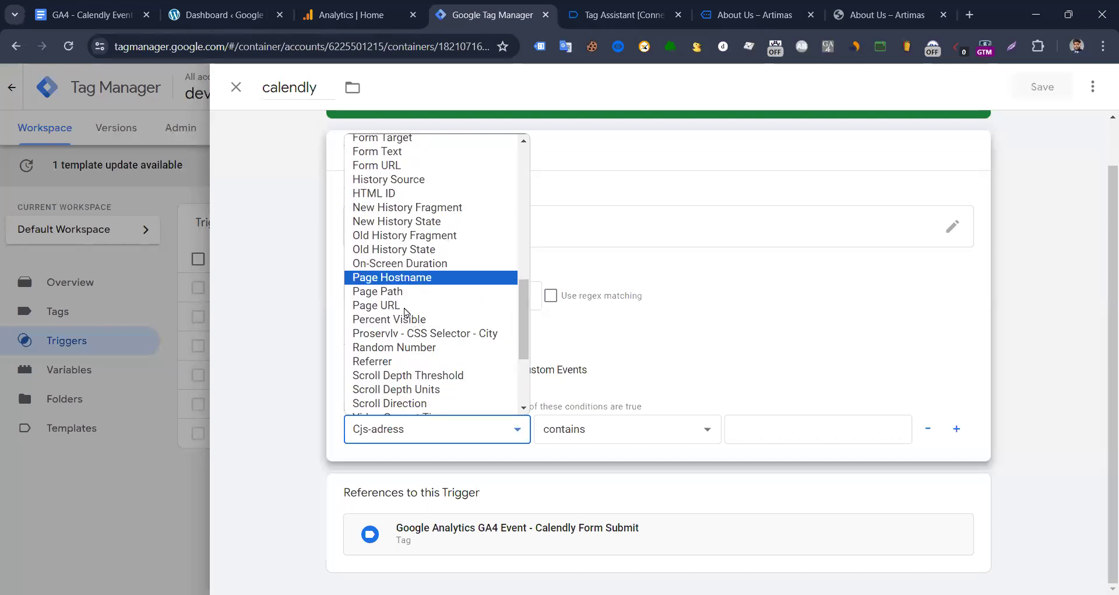
scroll(413, 285, "down", 3)
scroll(396, 256, "up", 8)
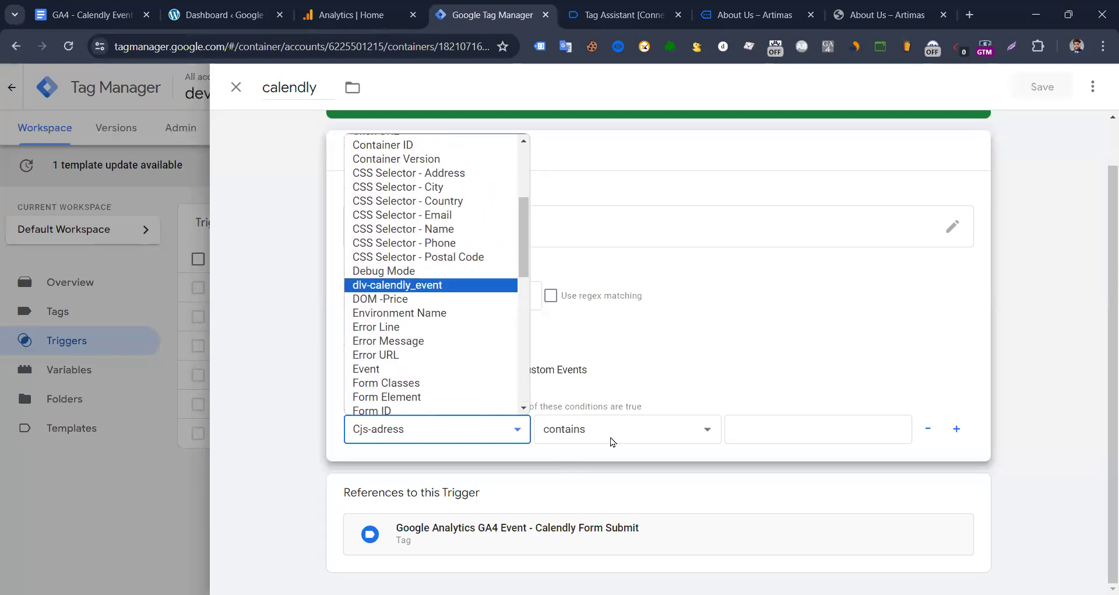
key("Return")
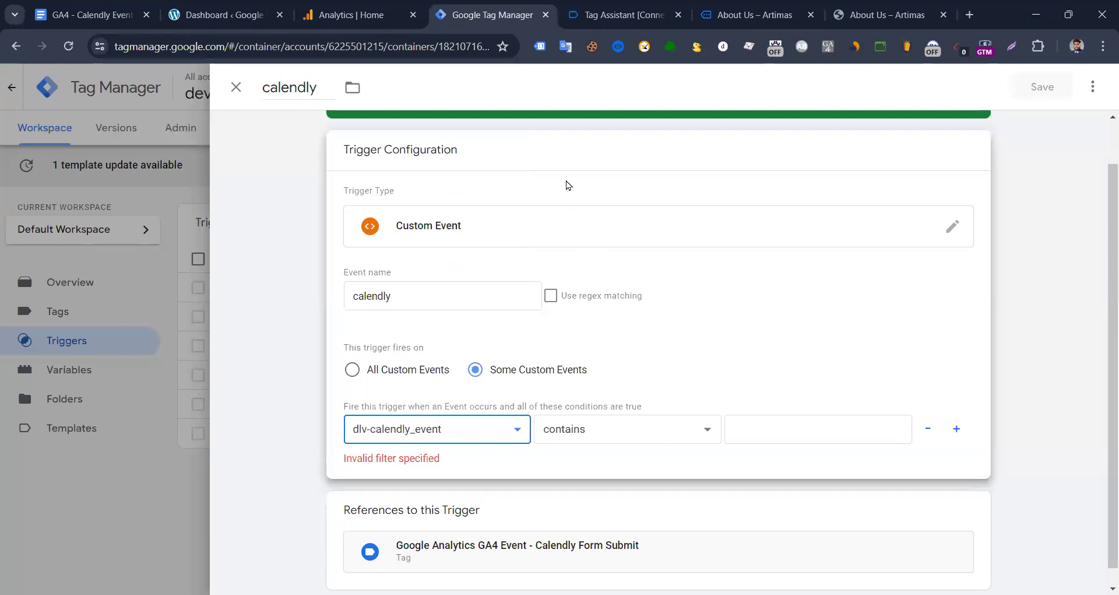
left_click(624, 428)
left_click(562, 169)
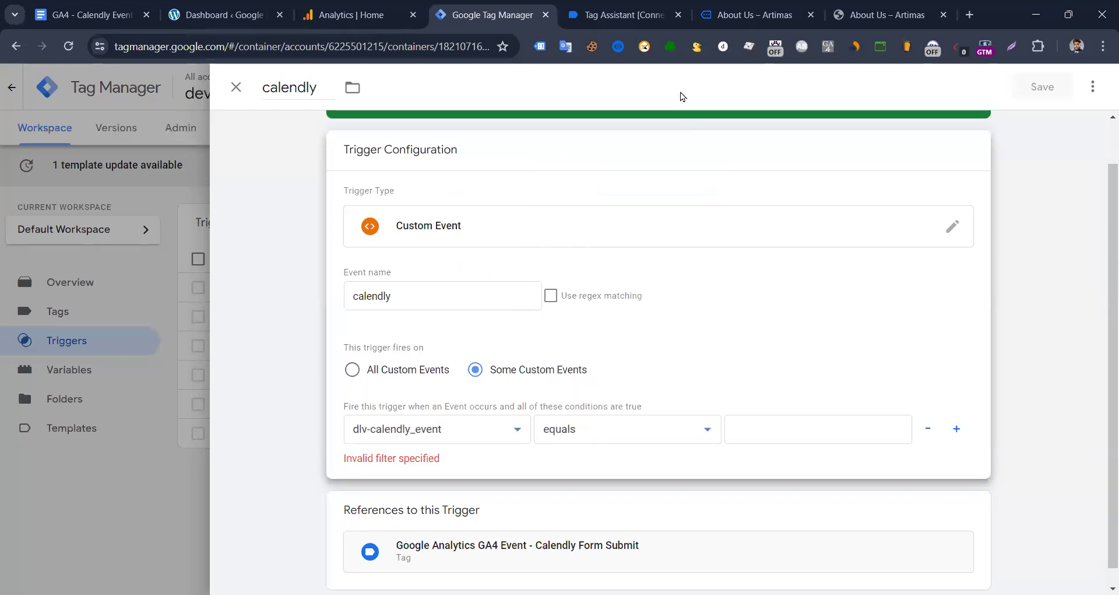
- Check the calendly_event value in the latest calendly event's API call in Tag Assistant
left_click(735, 12)
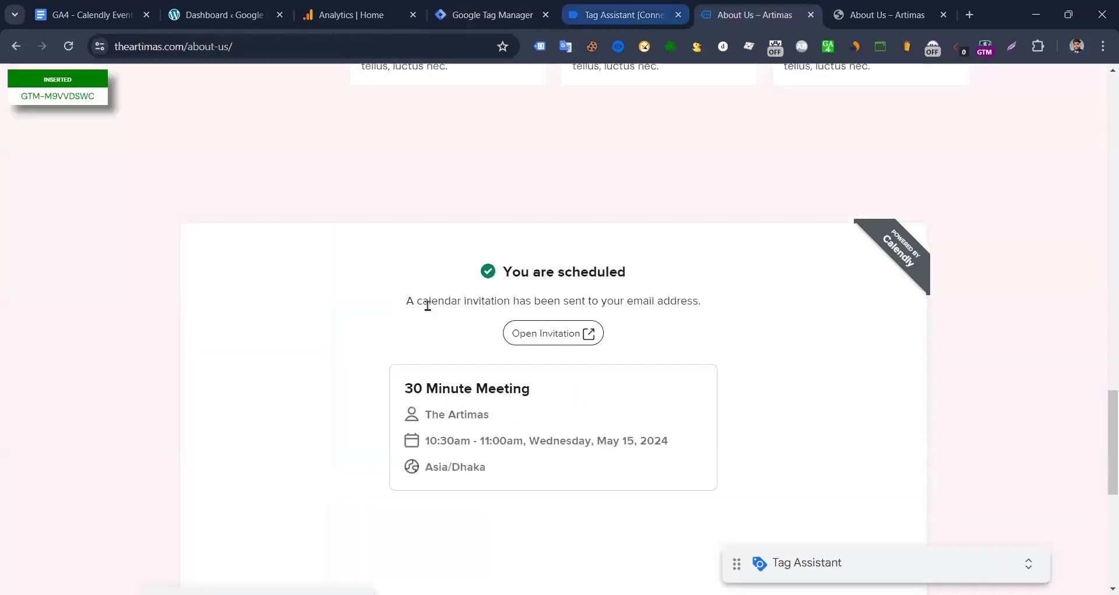
key("ctrl+shift+Tab")
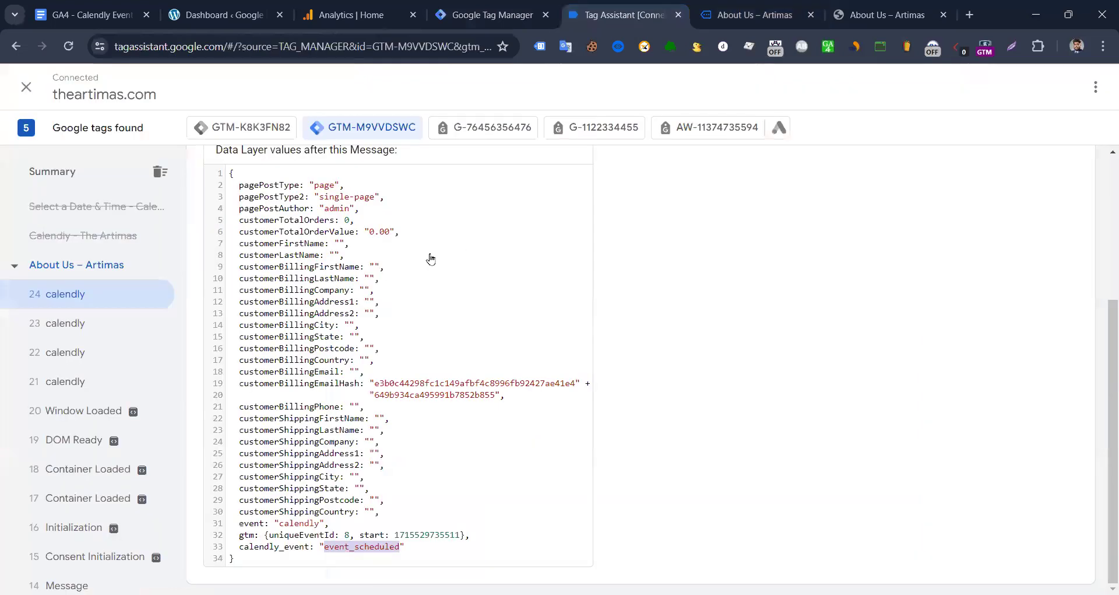
scroll(307, 273, "up", 2)
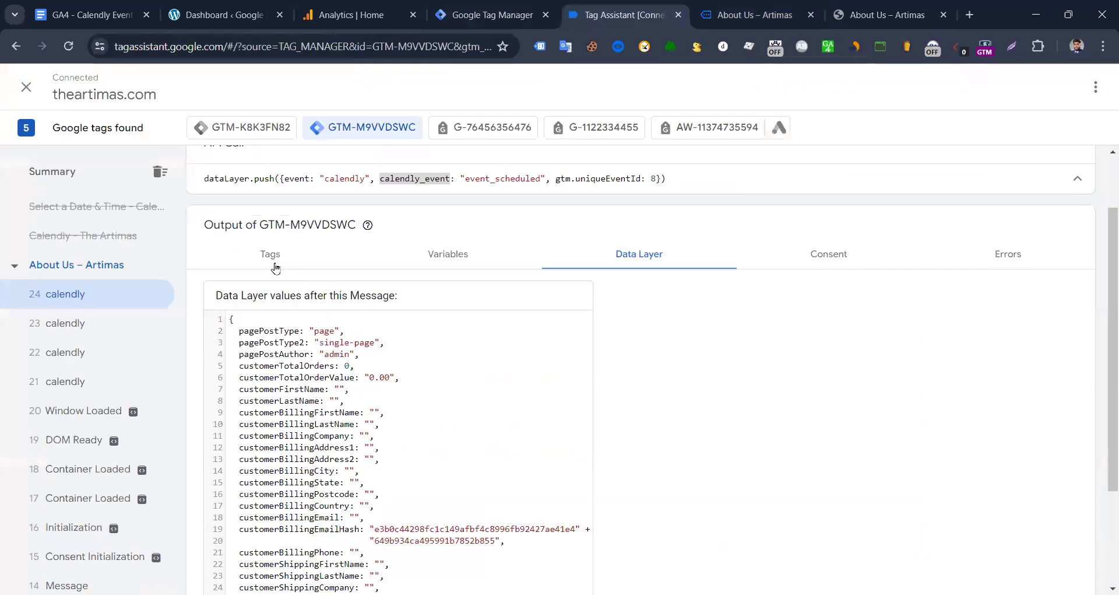
left_click_drag(466, 257, 540, 257)
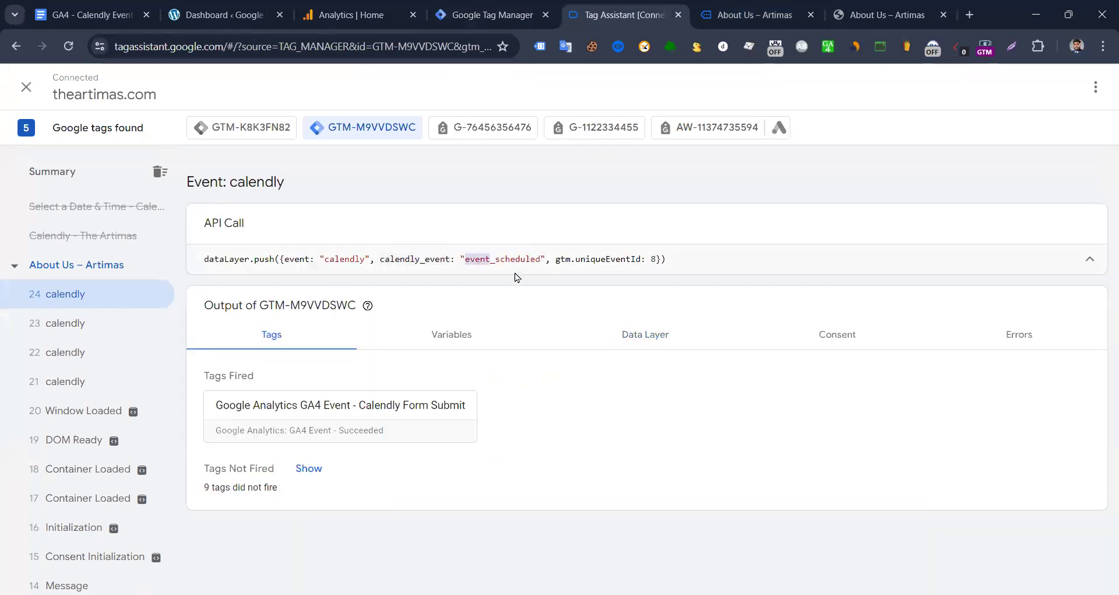
- Enter event_scheduled as the condition value of the calendly trigger in Tag Manager and save the trigger
left_click(484, 15)
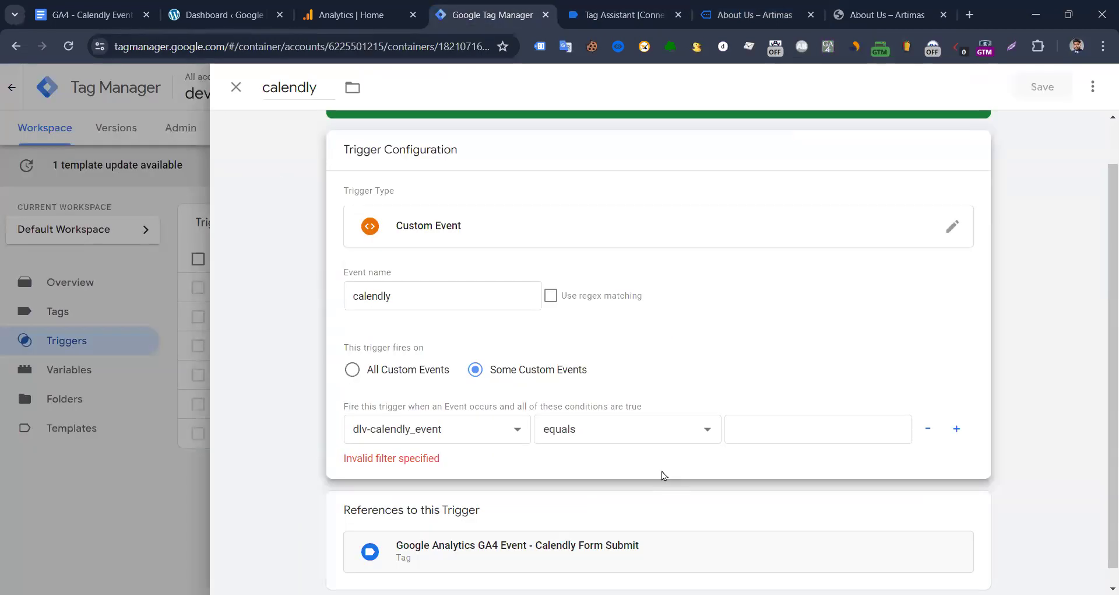
left_click(739, 428)
key("ctrl+v")
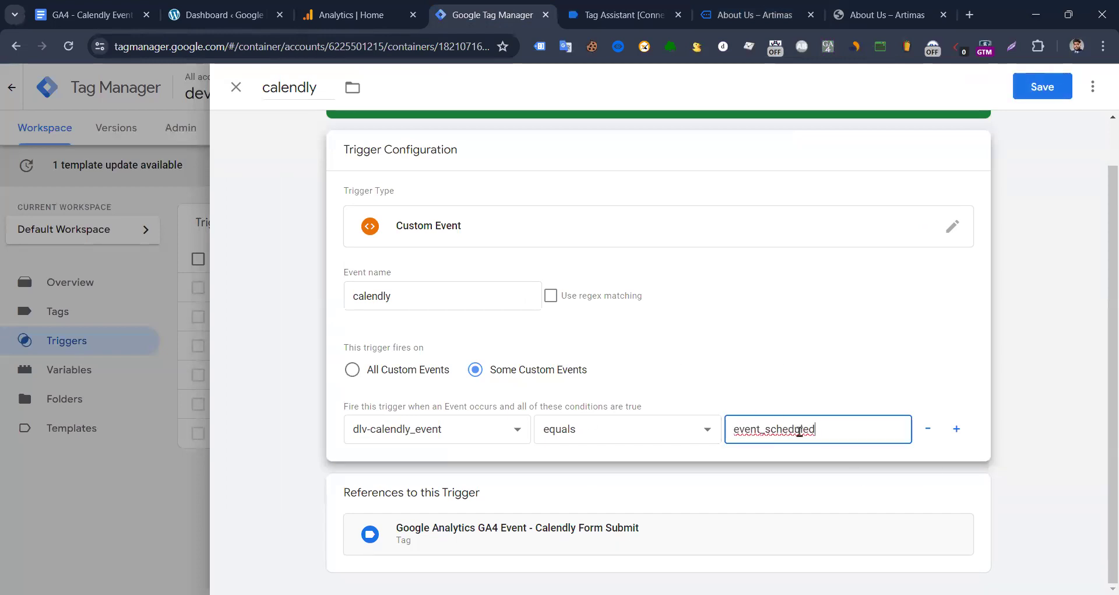
left_click(1041, 88)
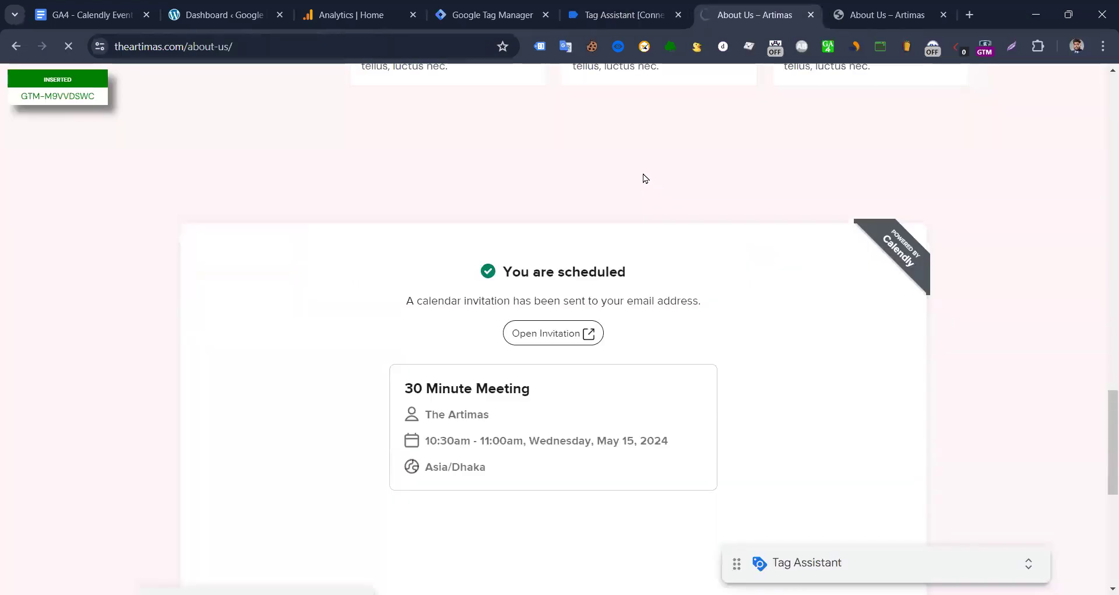
- Start a fresh Tag Assistant debug session on the Artimas site and go to the Calendly widget on the About Us page
left_click(613, 17)
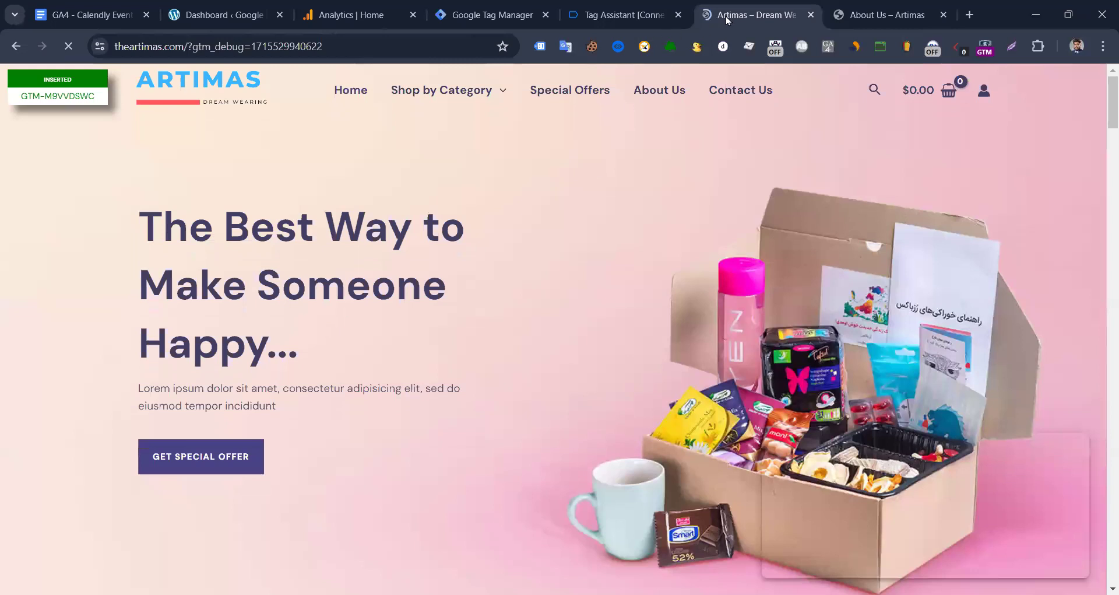
scroll(881, 486, "down", 2)
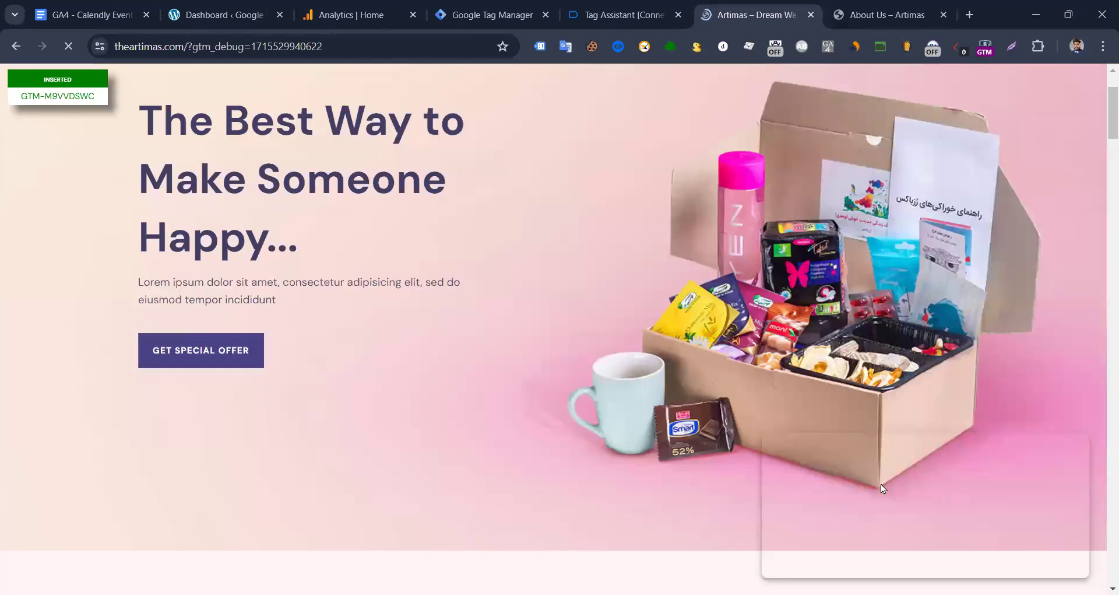
scroll(962, 492, "down", 3)
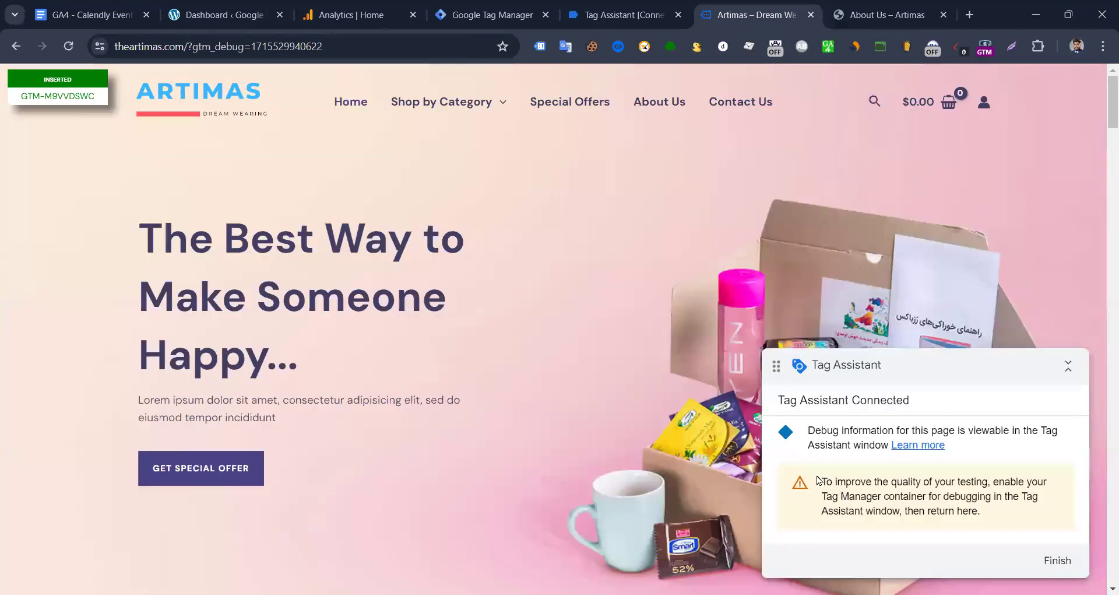
triple_click(977, 509)
left_click(977, 509)
left_click(664, 100)
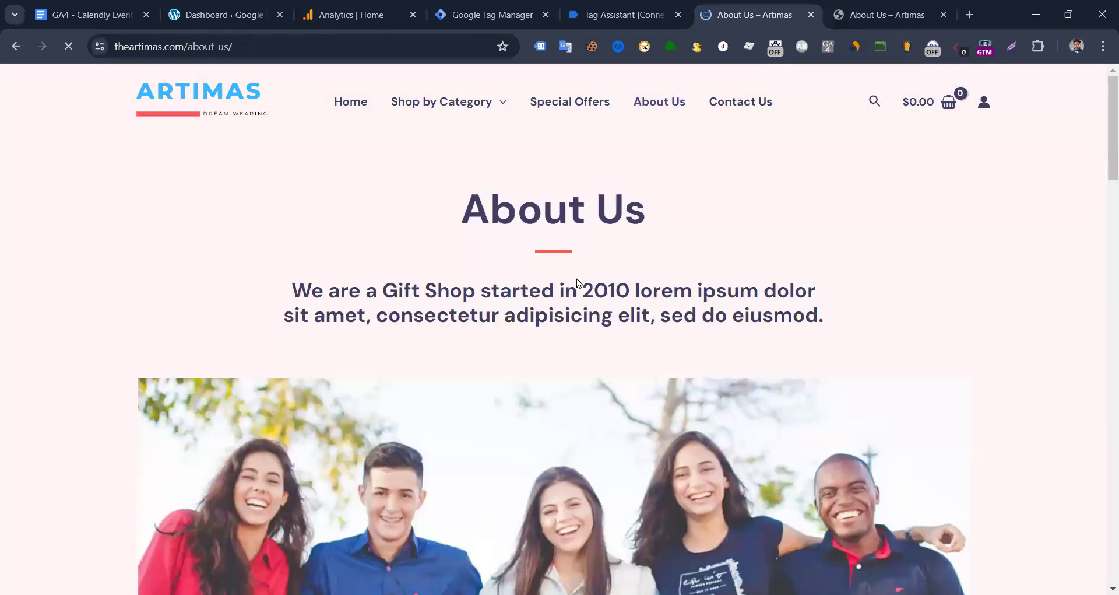
scroll(540, 301, "down", 20)
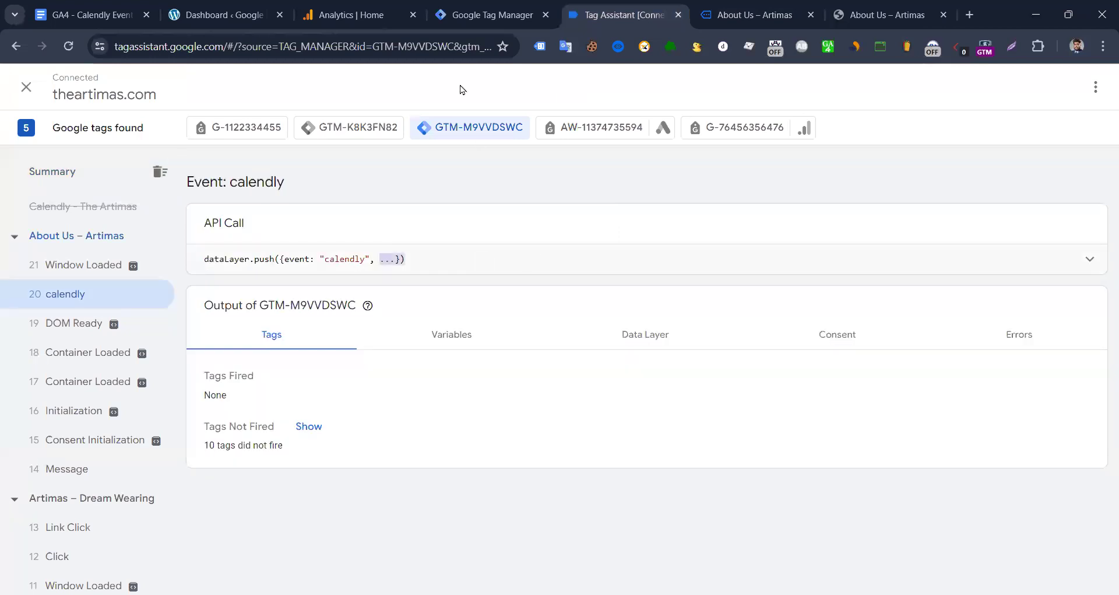
- Compare the calendly_event value of the first calendly event in Tag Assistant with the saved trigger's condition in Tag Manager
left_click(536, 260)
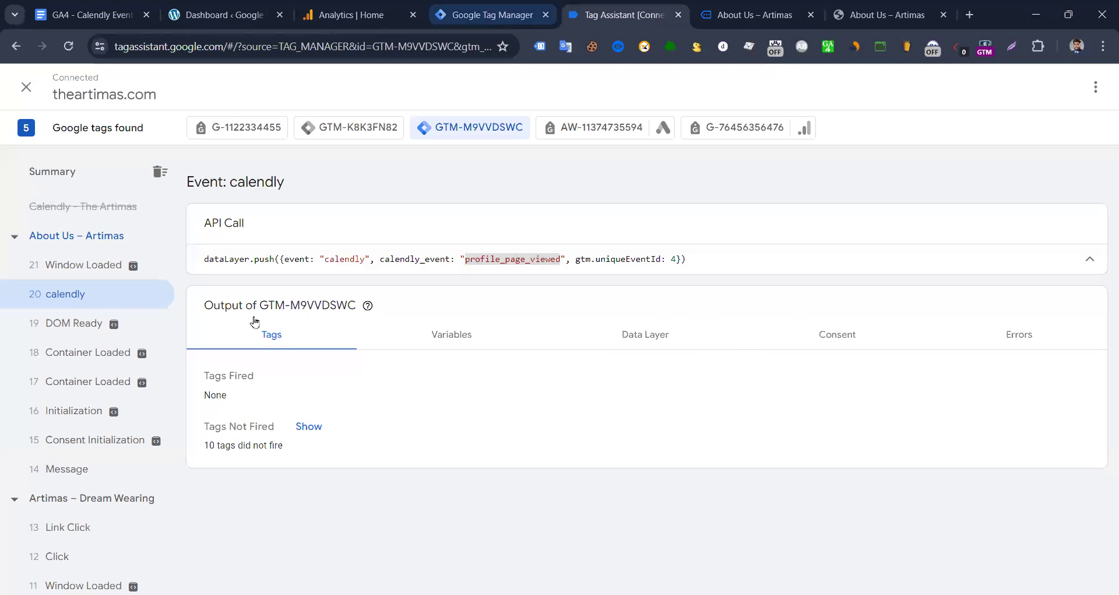
left_click(493, 16)
left_click(198, 317)
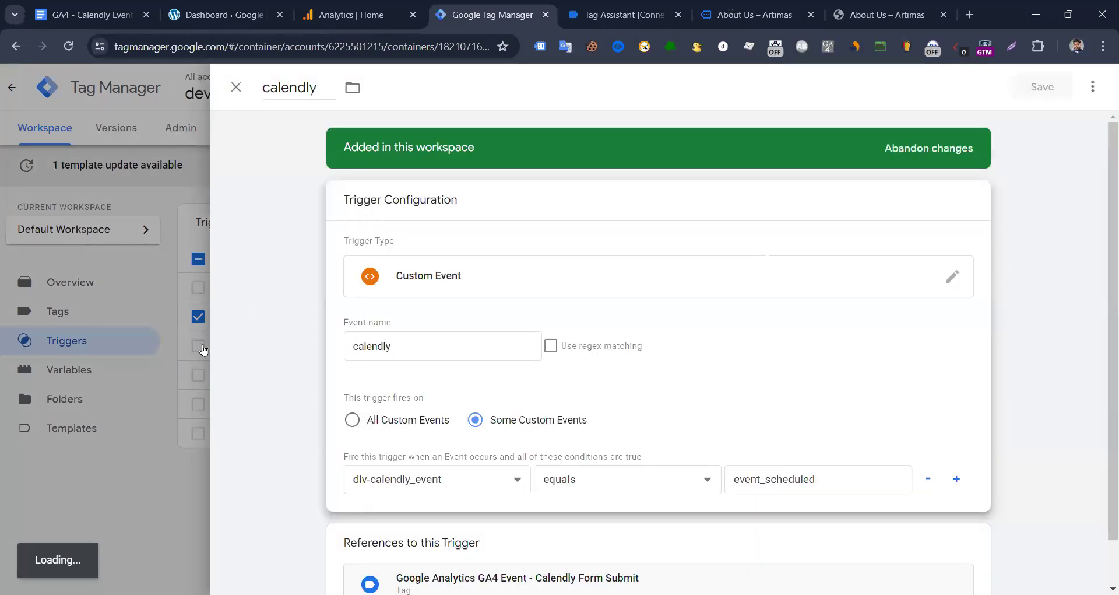
left_click(633, 16)
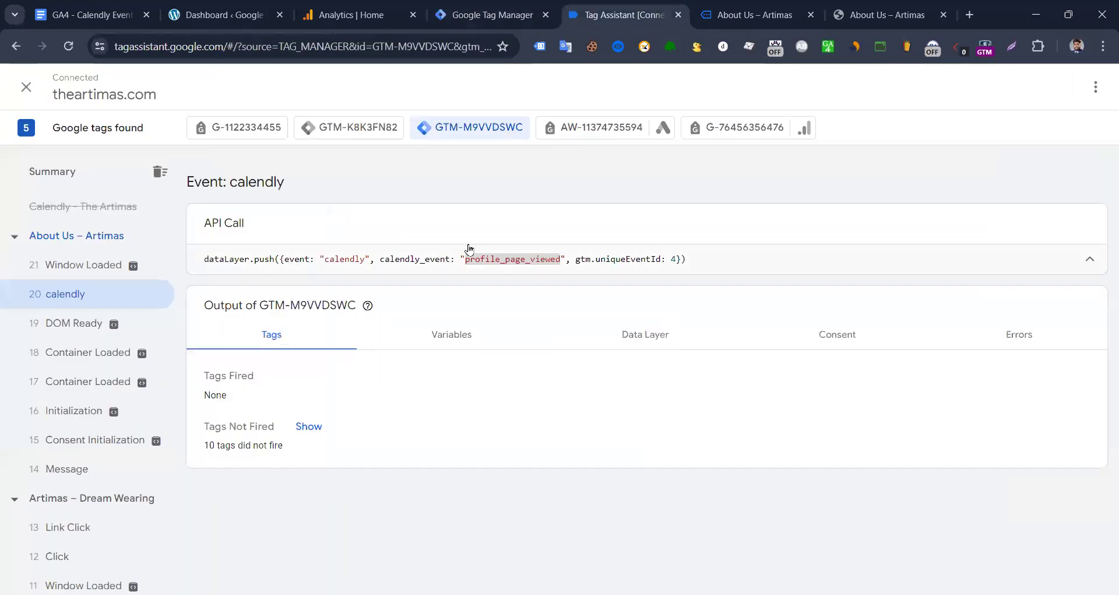
- Open the 30 Minute Meeting in the About Us page's Calendly widget and inspect the new calendly event in Tag Assistant
left_click(743, 18)
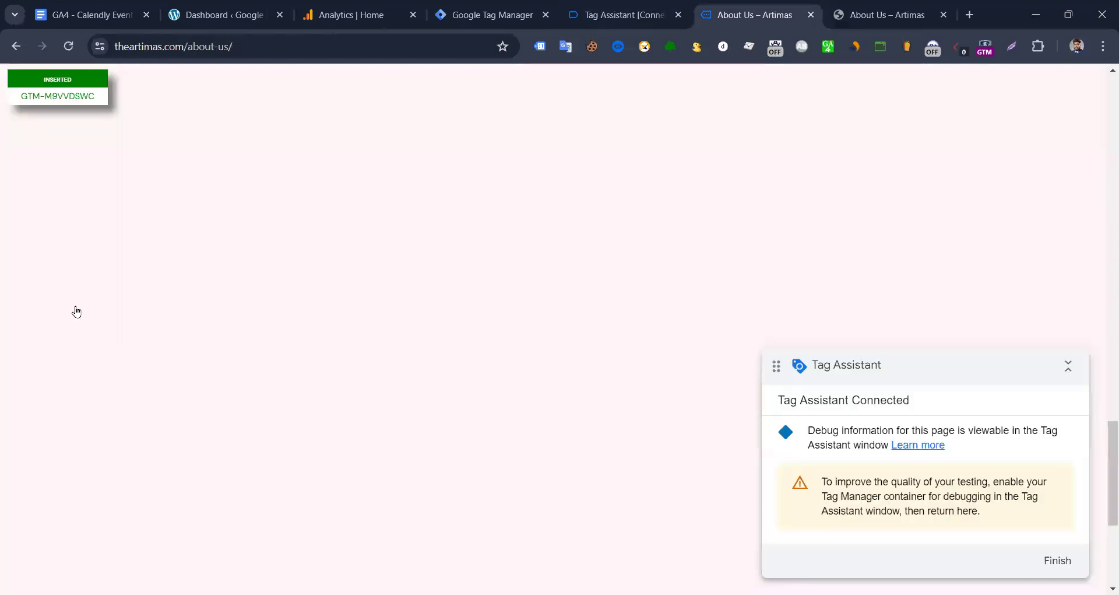
key("ctrl+shift+Tab")
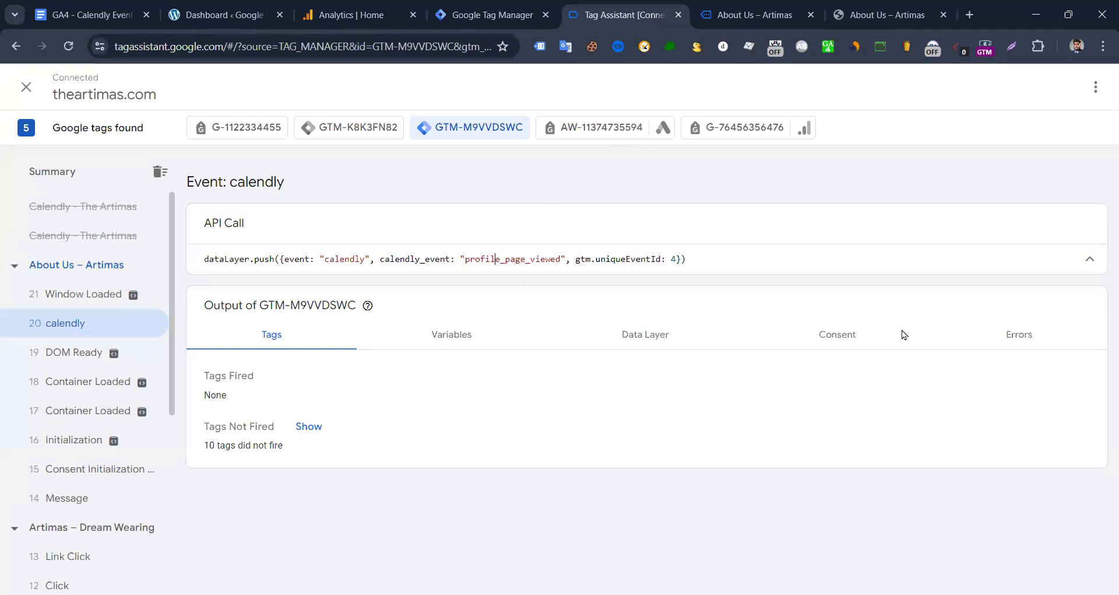
key("ctrl+Tab")
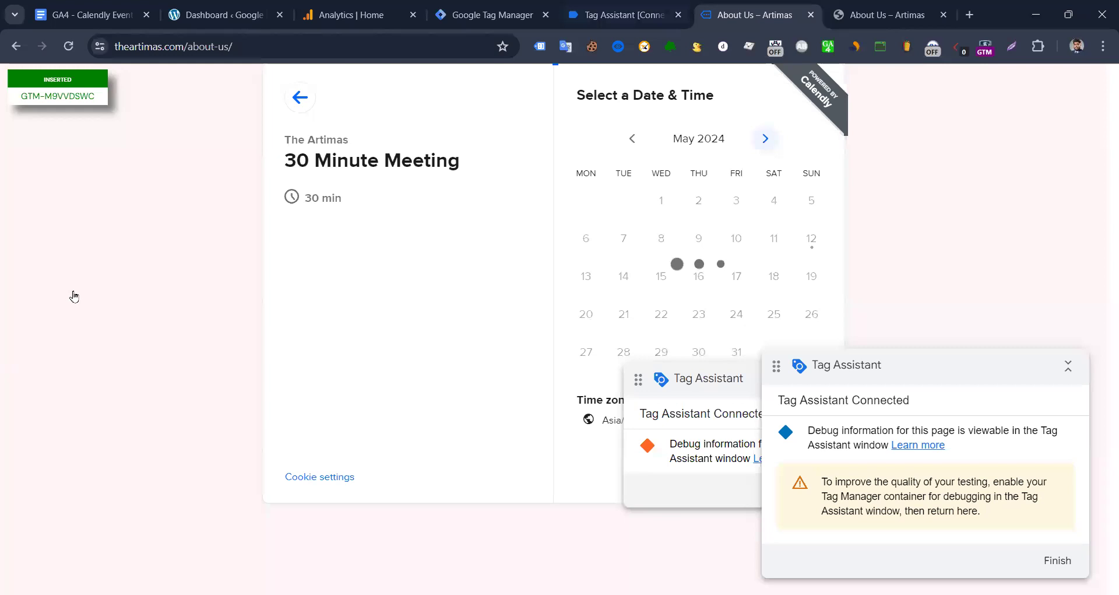
key("ctrl+shift+Tab")
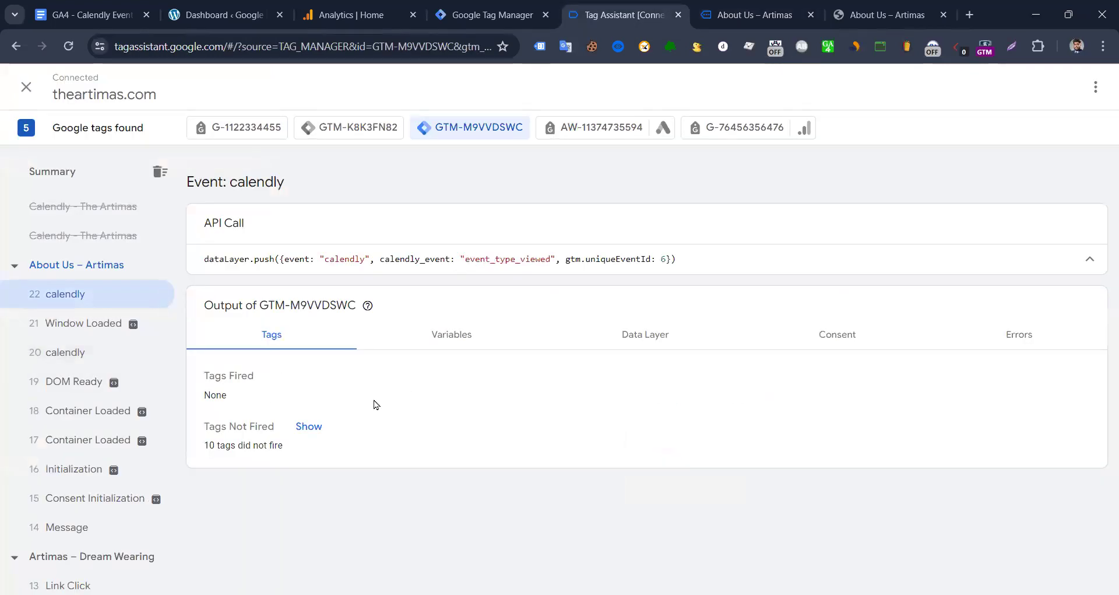
double_click(517, 274)
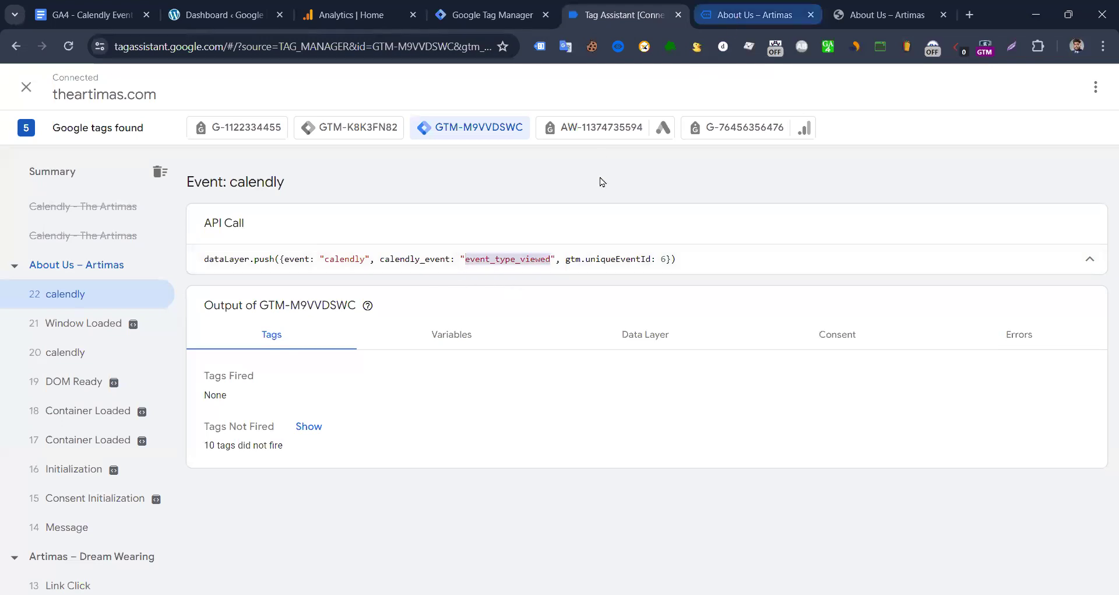
- Choose the 11:00am slot on Wednesday, May 15, 2024 in Calendly and inspect the new calendly event in Tag Assistant
key("ctrl+Tab")
left_click(659, 270)
left_click(827, 276)
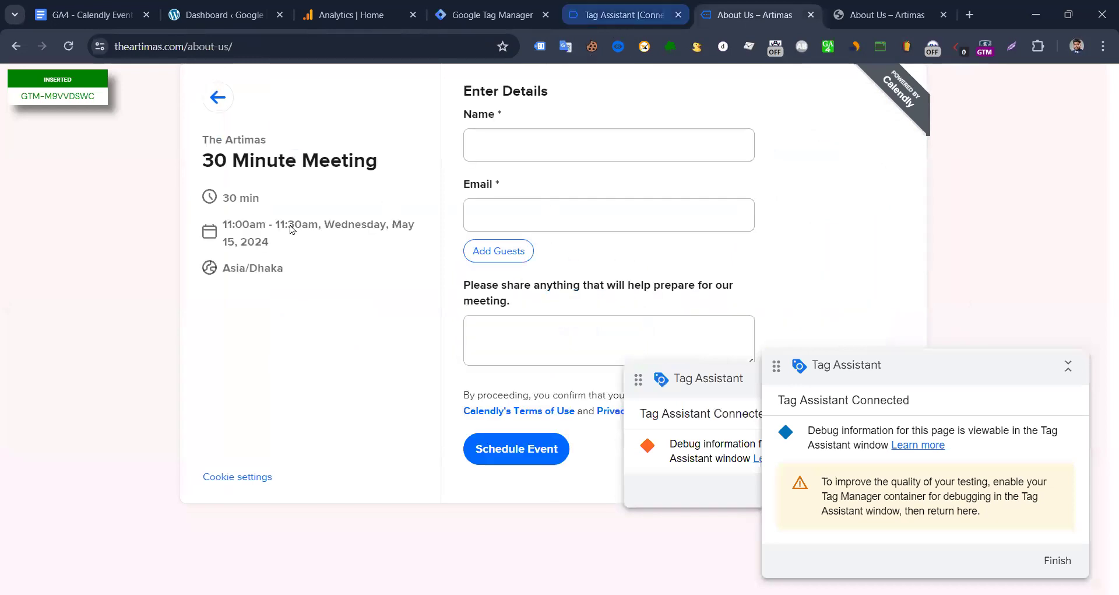
key("ctrl+shift+Tab")
left_click_drag(468, 259, 577, 260)
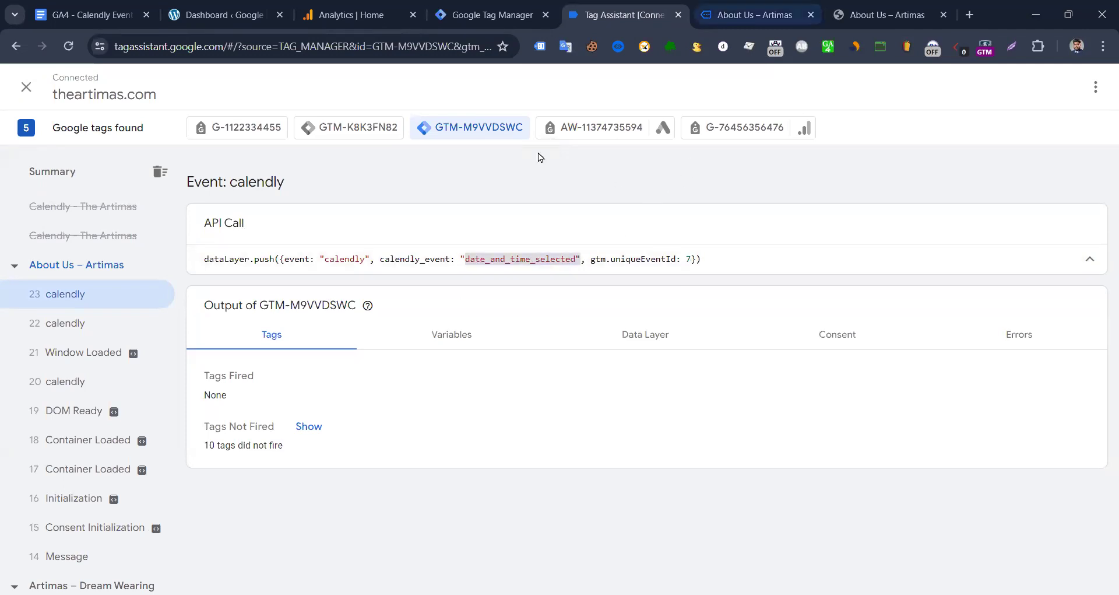
- Schedule the meeting with the invitee's name, email and the note fgvzdf, and check the newest calendly event's fired tags in Tag Assistant
key("ctrl+Tab")
left_click(490, 332)
type("fgvzdf")
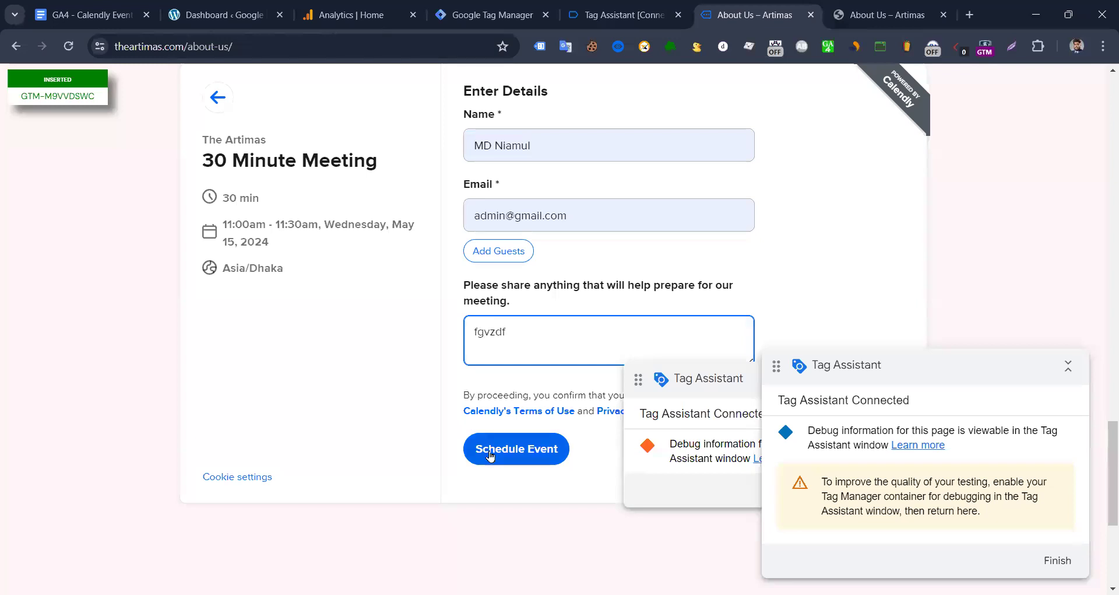
left_click(490, 456)
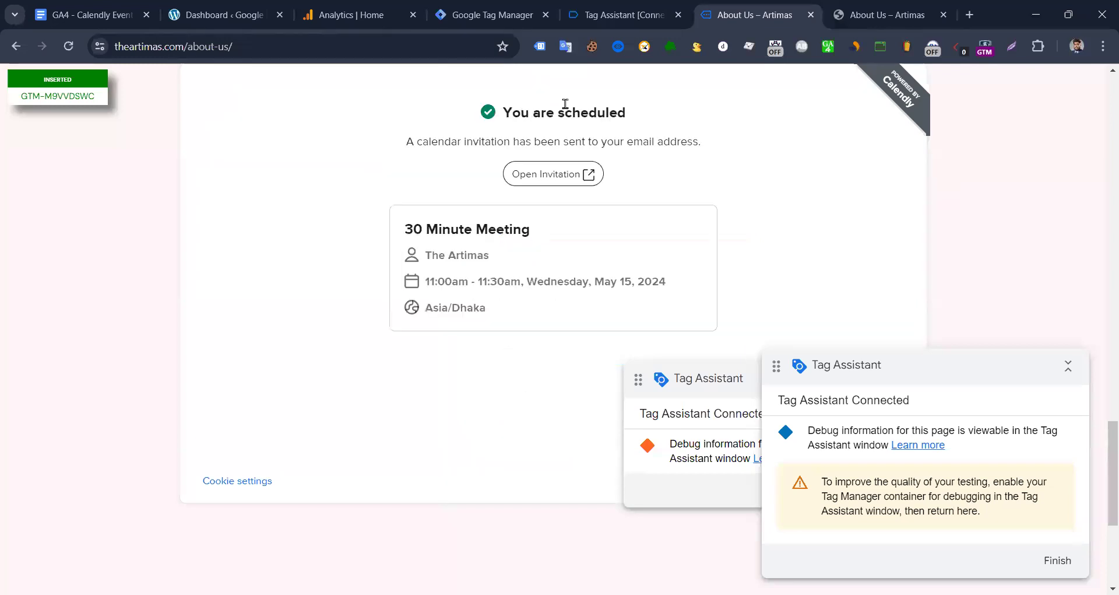
left_click(624, 22)
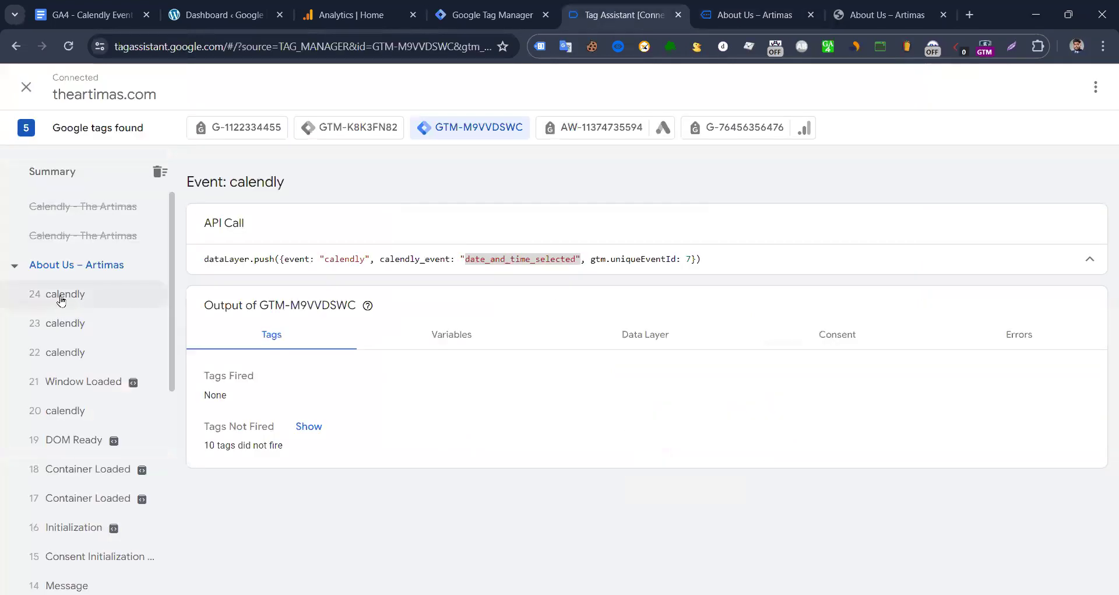
left_click(61, 294)
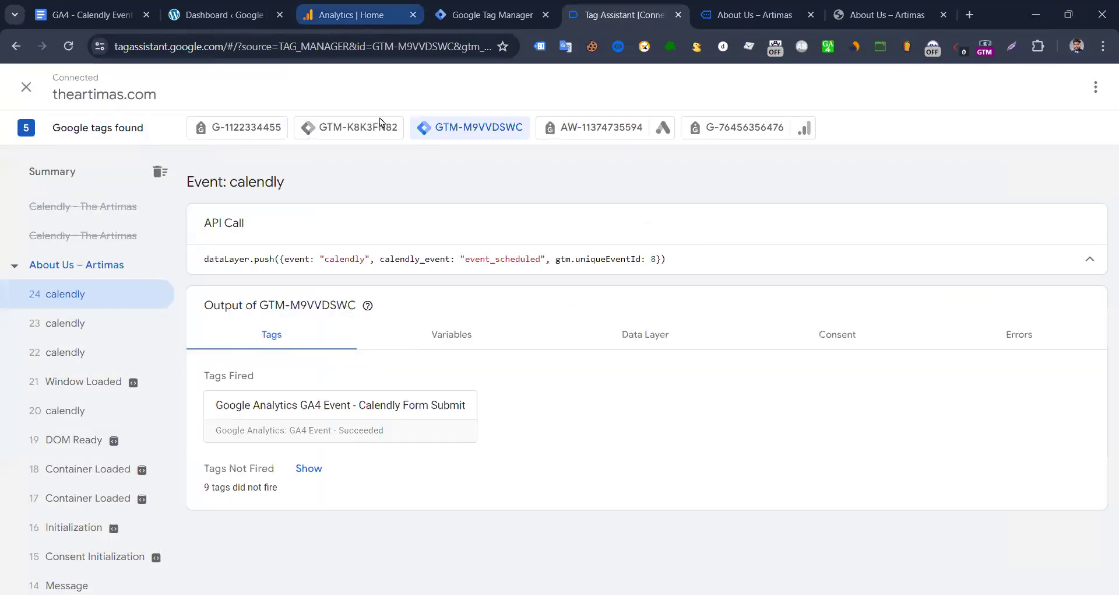
- Switch to Google Analytics and open DebugView from the property's data display settings
key("ctrl+3")
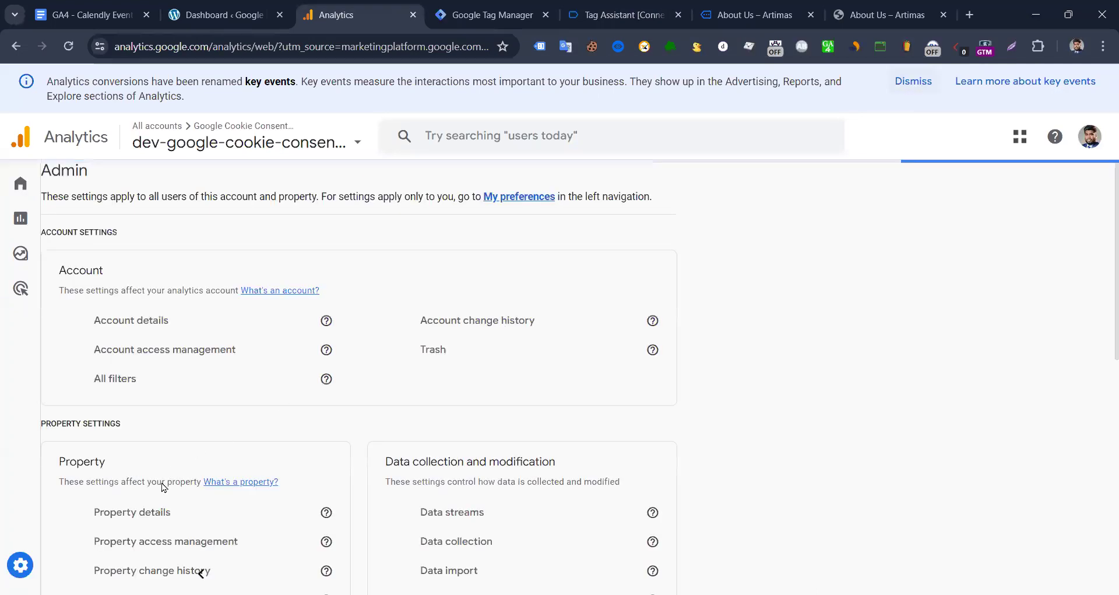
scroll(251, 472, "down", 10)
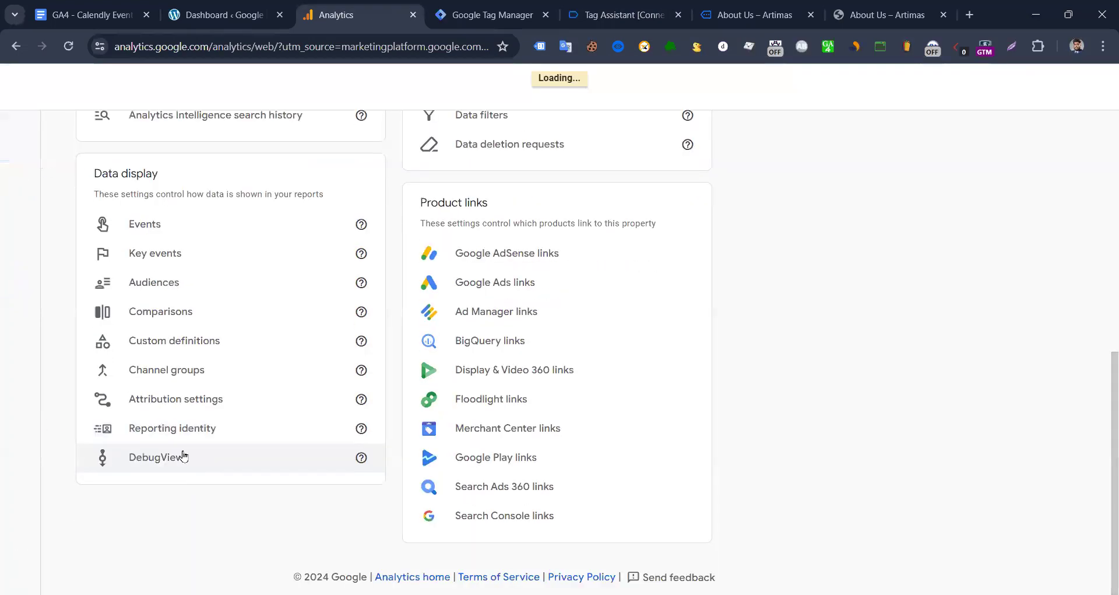
left_click(182, 456)
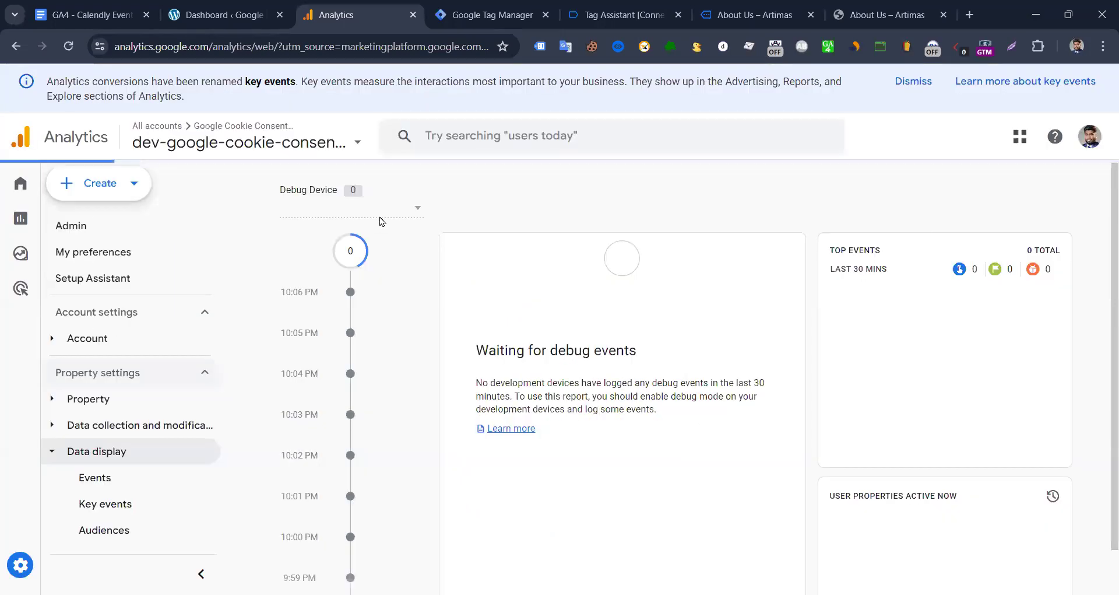
- Check DebugView's debug device selector and review the Method-01 listener code and Method-02 section in the GA4 - Calendly Event Tracking document
left_click(379, 220)
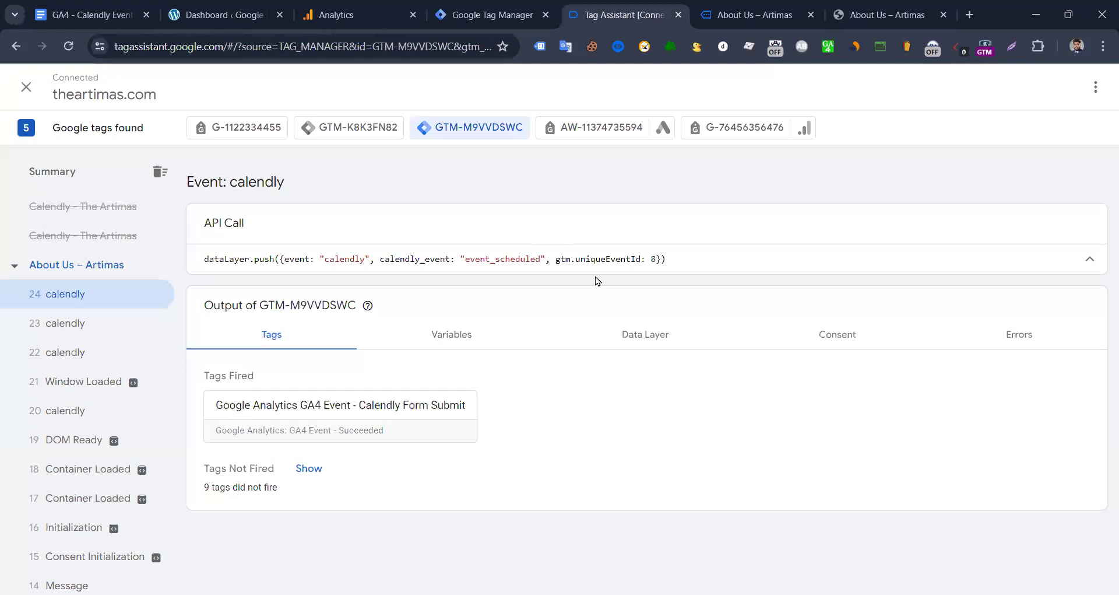
left_click(109, 21)
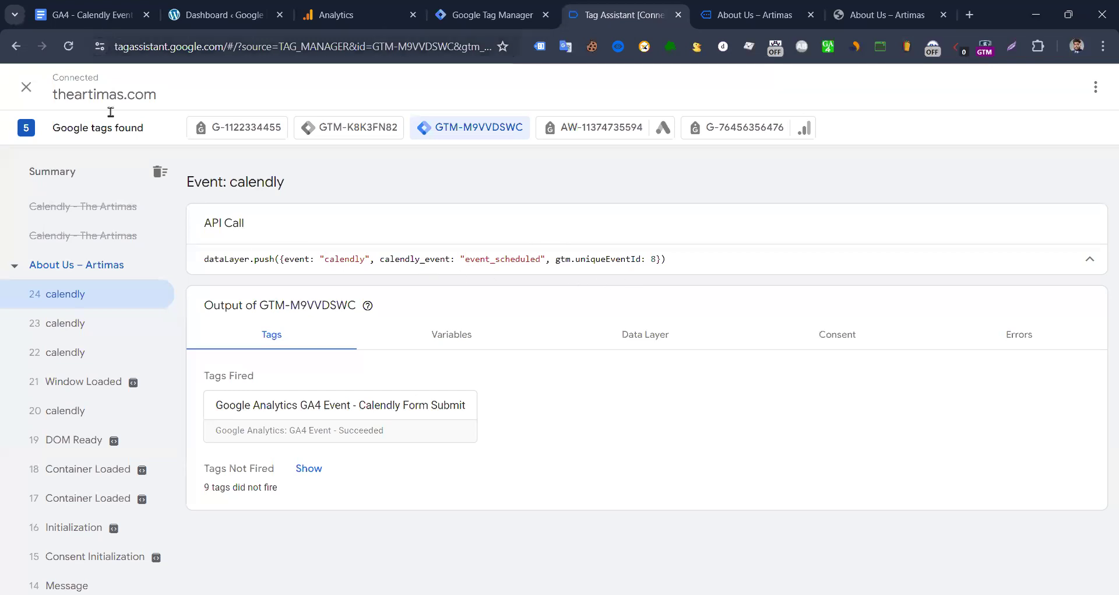
scroll(459, 385, "down", 2)
scroll(459, 386, "up", 6)
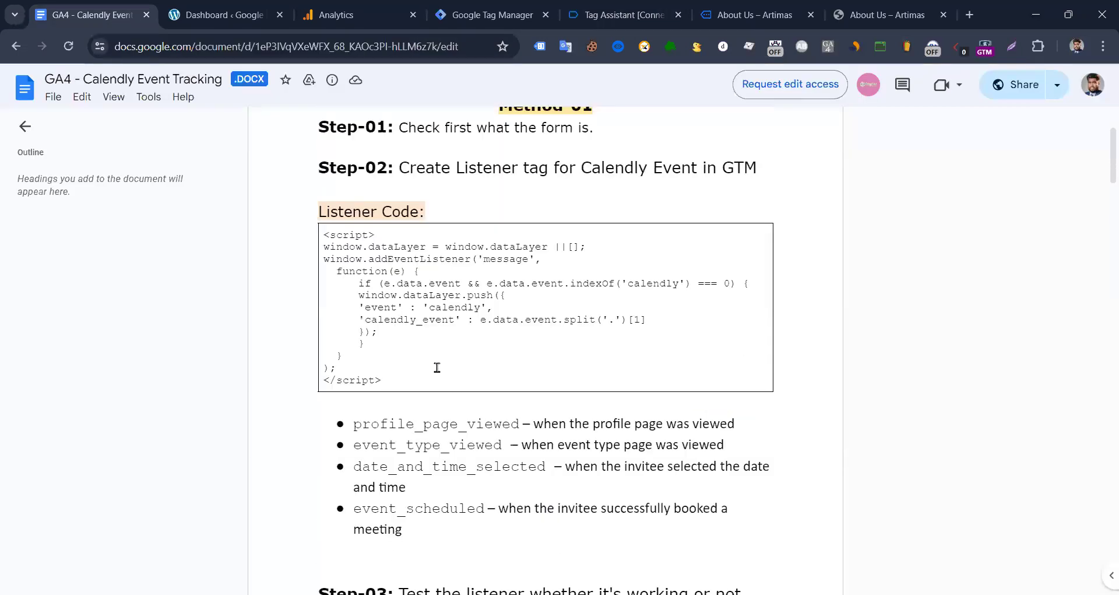
scroll(406, 368, "down", 2)
scroll(406, 369, "down", 12)
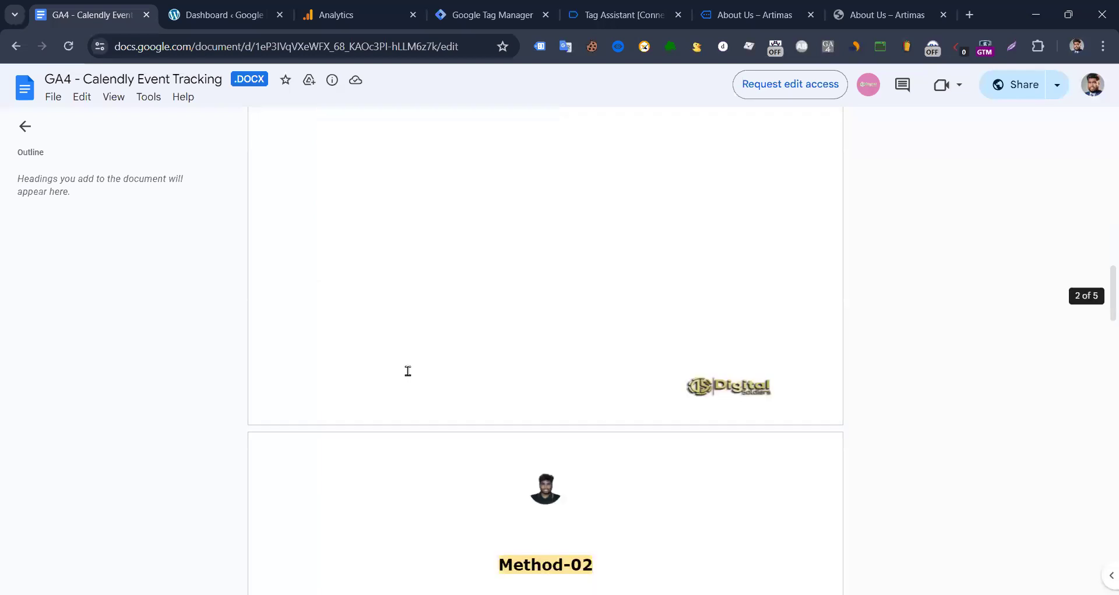
scroll(382, 202, "down", 7)
scroll(607, 190, "up", 6)
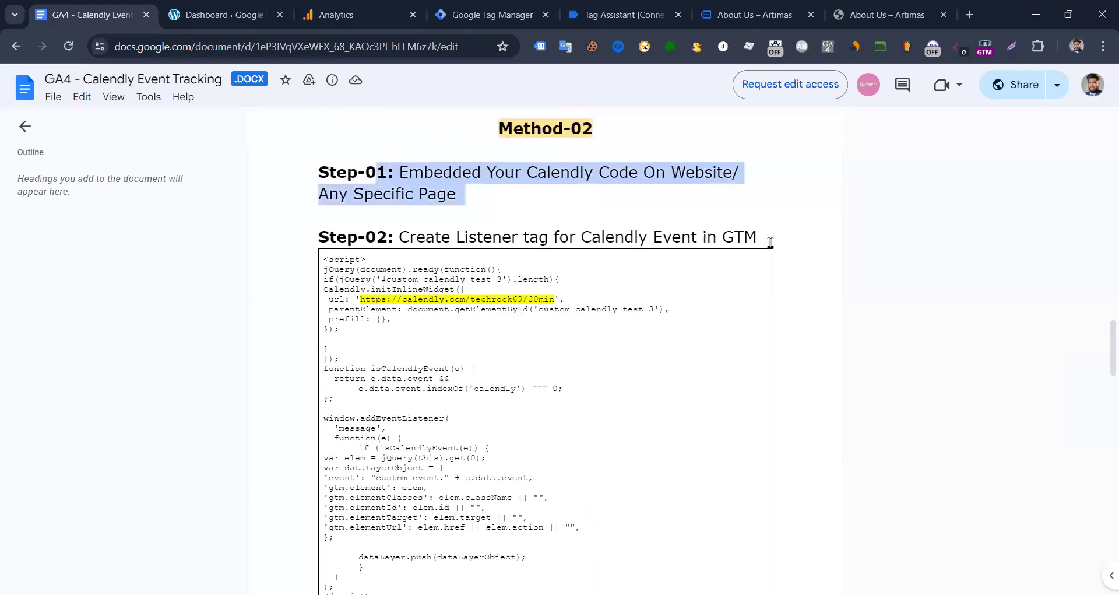
- Read the document's Step-03 GA4 event names and custom events, and examine the alternative listener script under Code Source
scroll(454, 364, "down", 5)
scroll(454, 364, "down", 7)
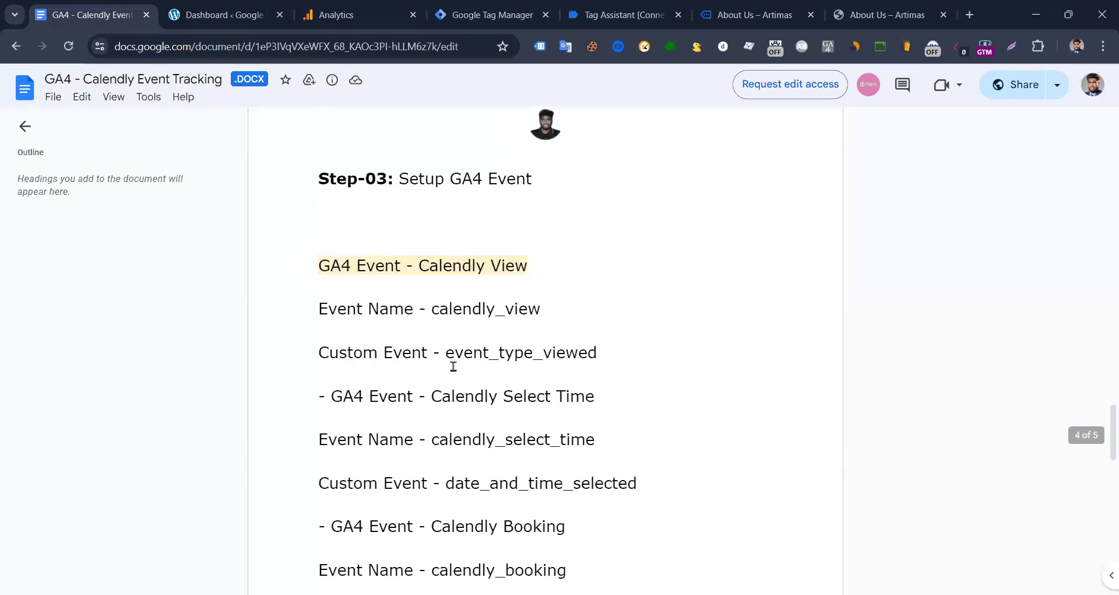
scroll(408, 268, "down", 5)
scroll(408, 268, "down", 1)
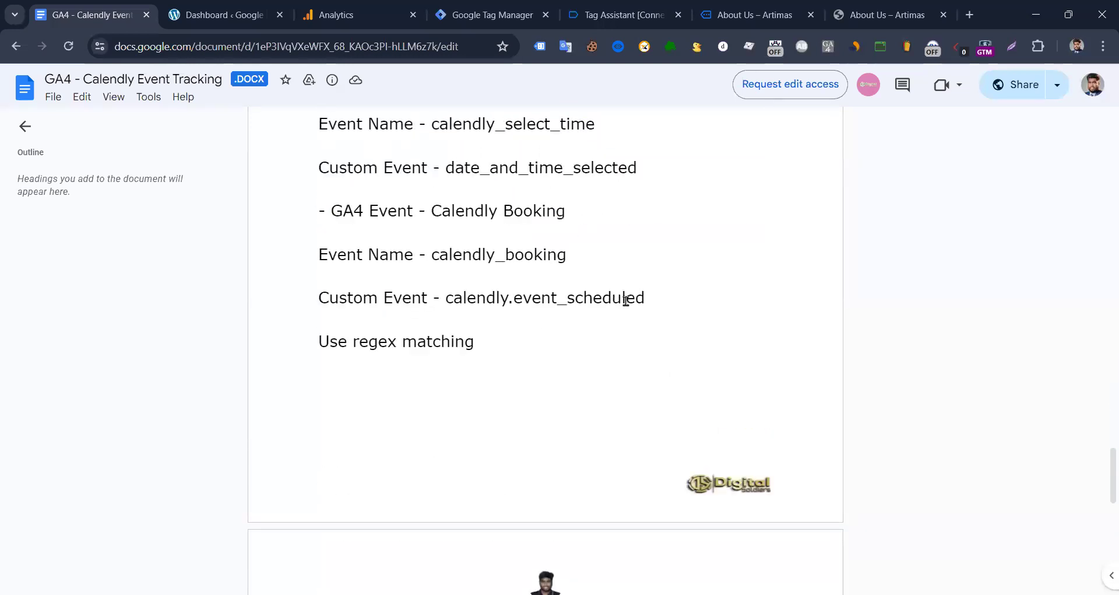
scroll(383, 407, "down", 7)
left_click_drag(380, 409, 312, 325)
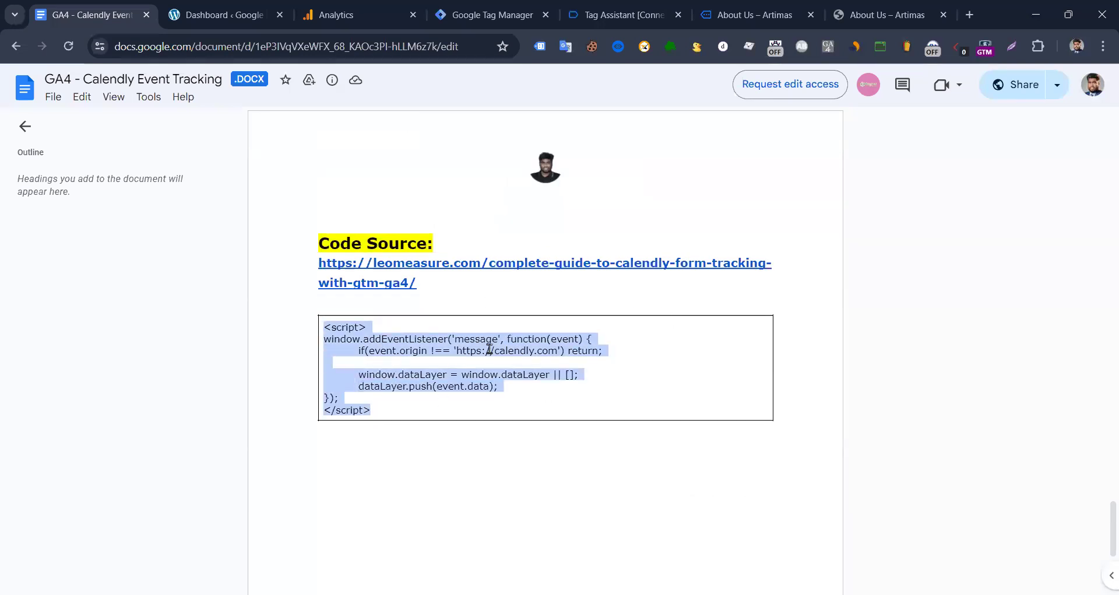
left_click(672, 388)
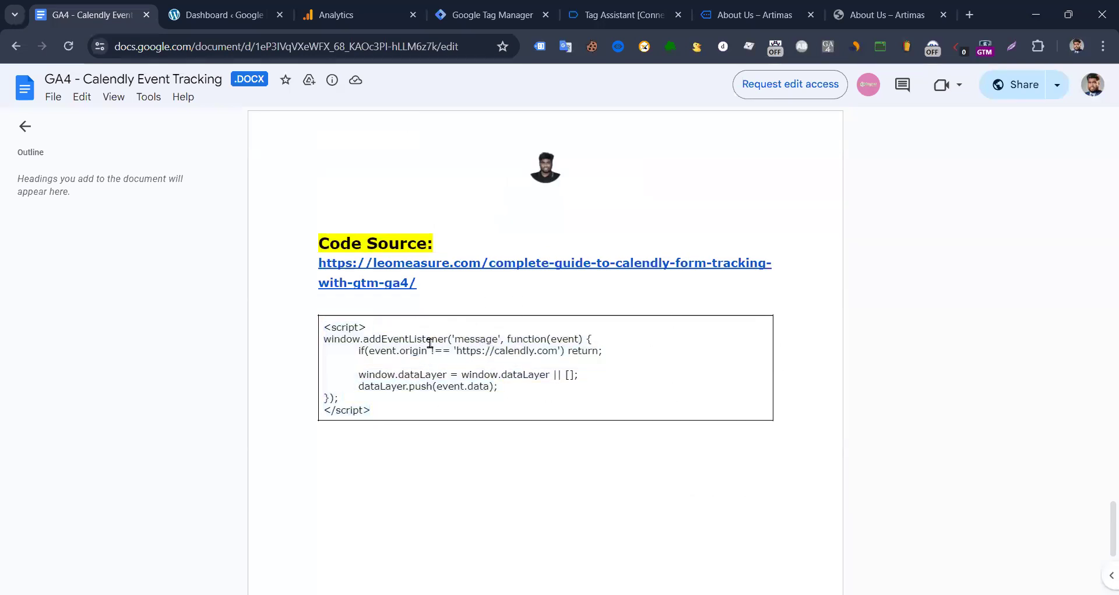
scroll(599, 336, "up", 2)
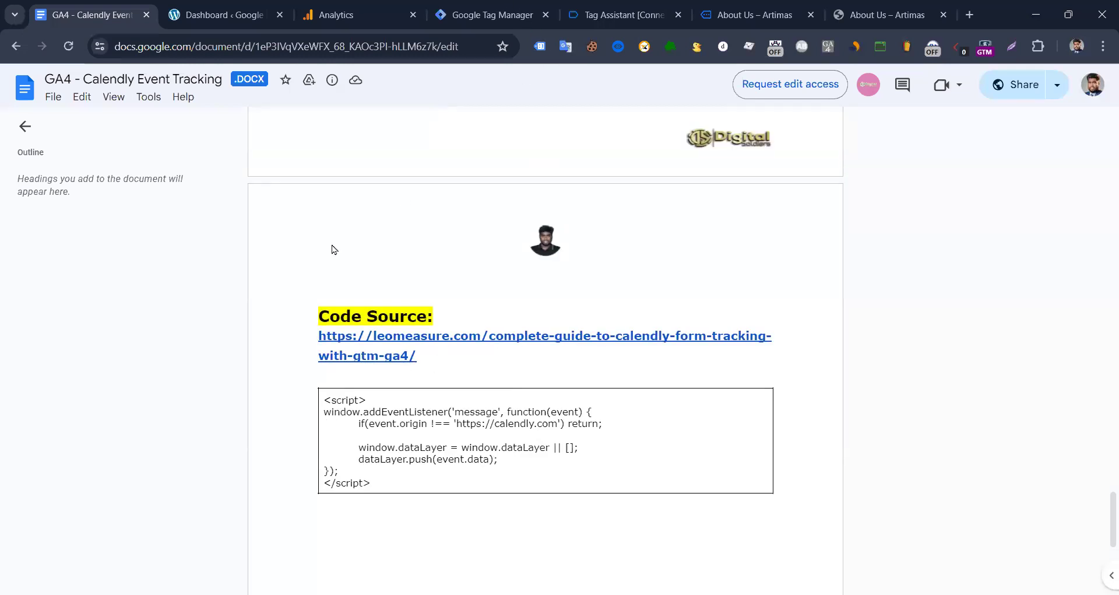
scroll(398, 320, "up", 10)
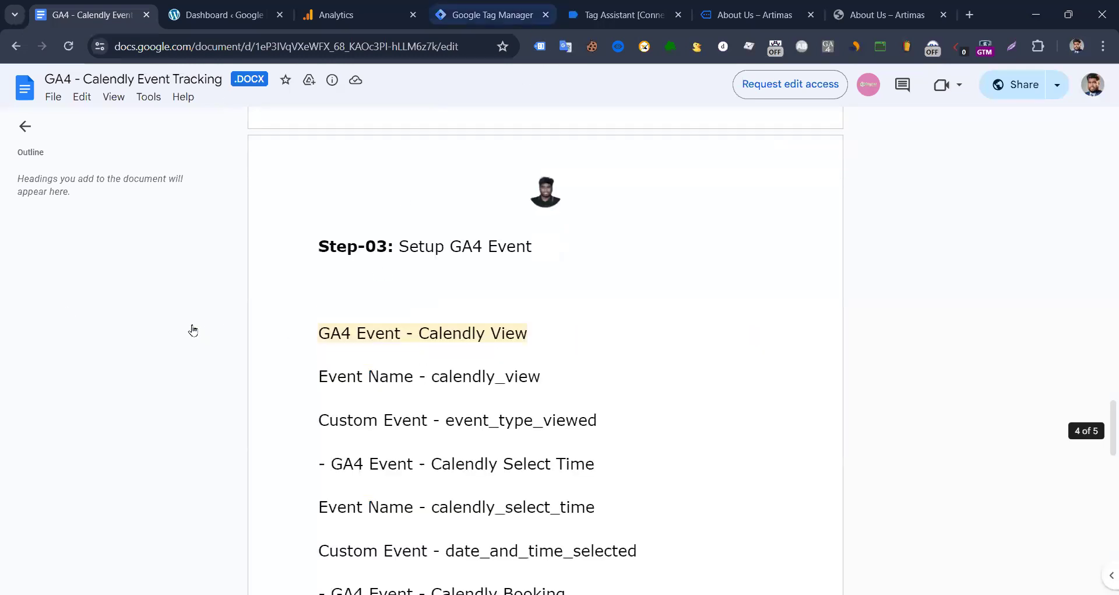
- Switch to Google Tag Manager and review the workspace changes in the overview and the container's tags
key("ctrl+4")
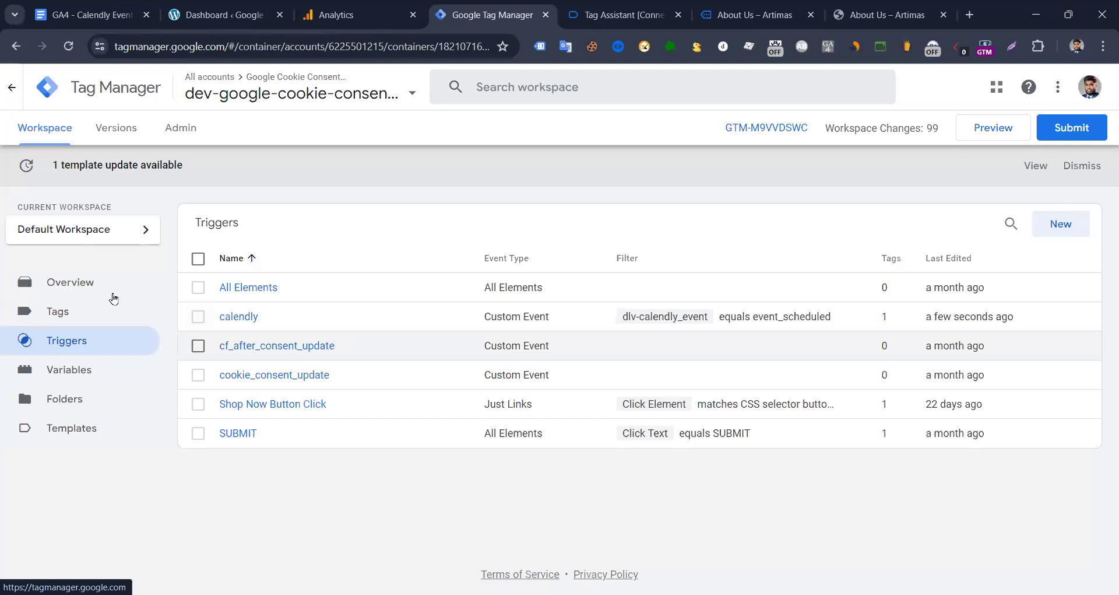
left_click(66, 310)
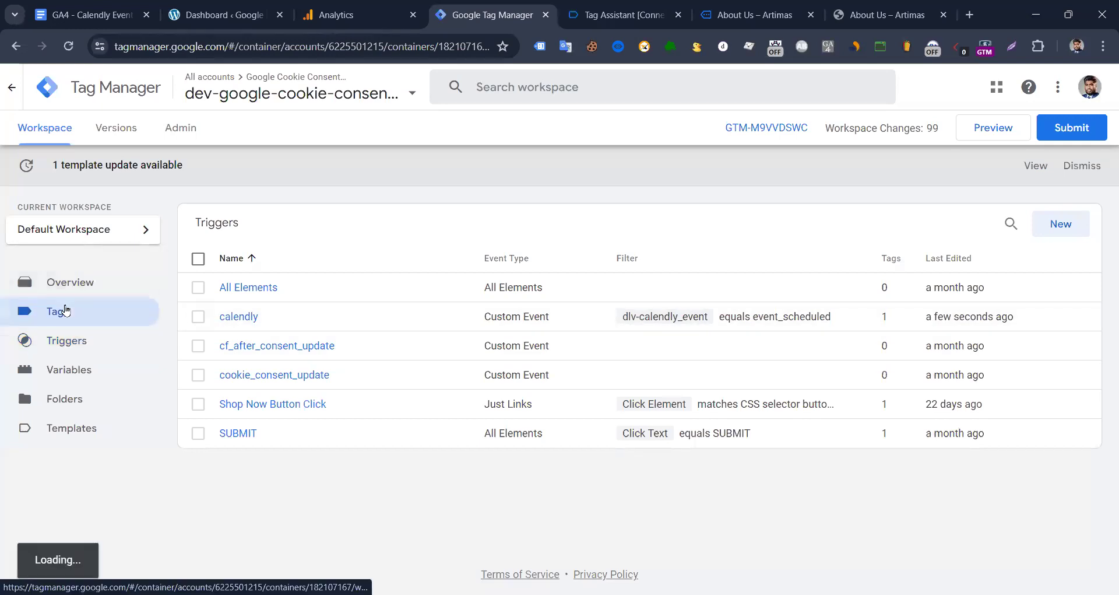
left_click(86, 283)
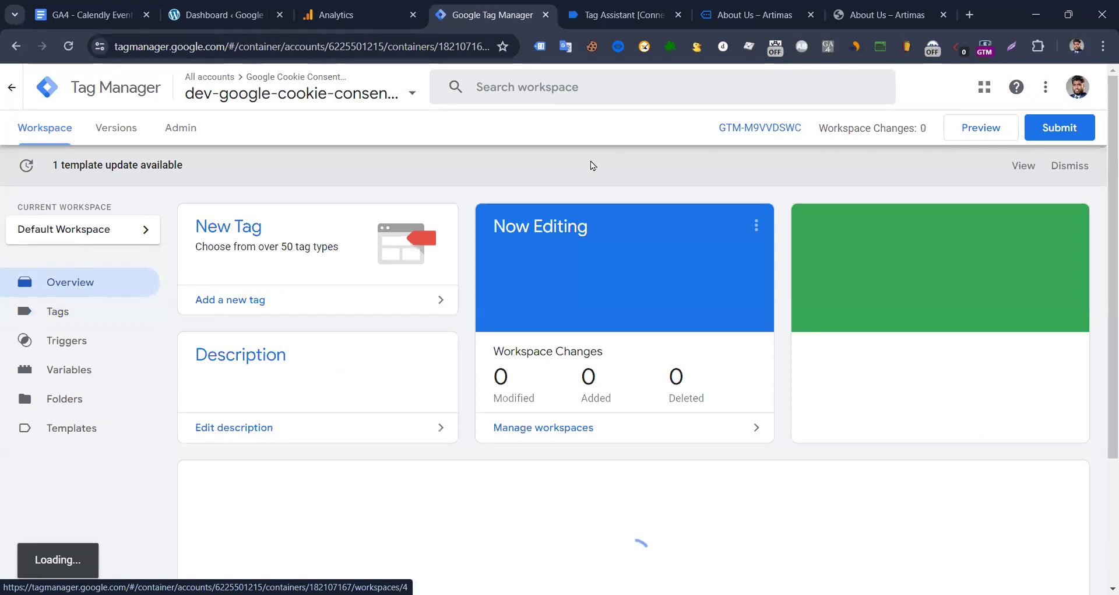
left_click(364, 95)
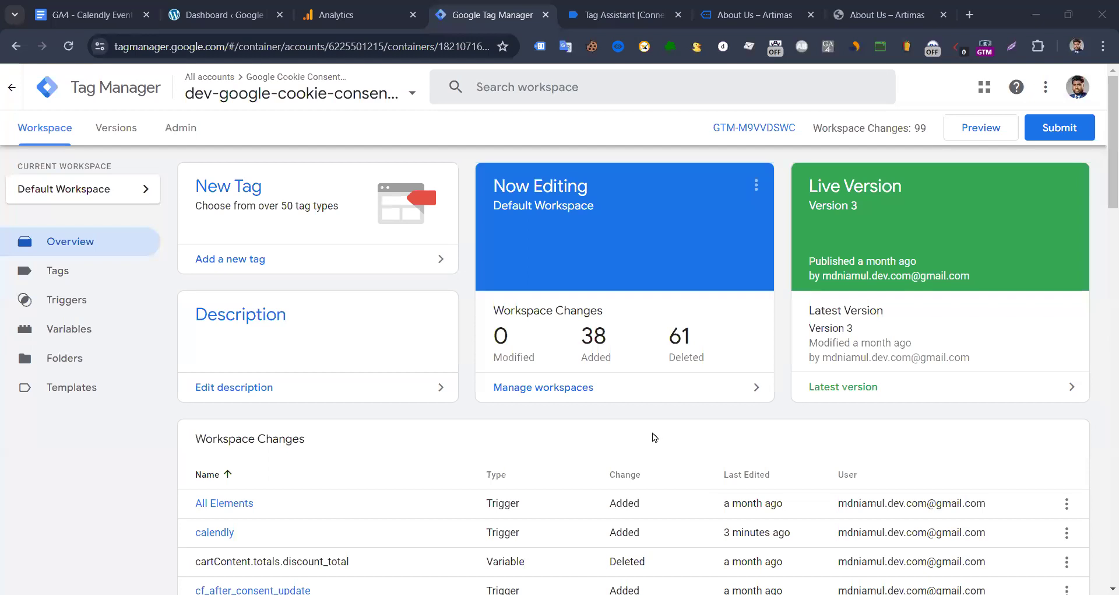
scroll(627, 413, "down", 5)
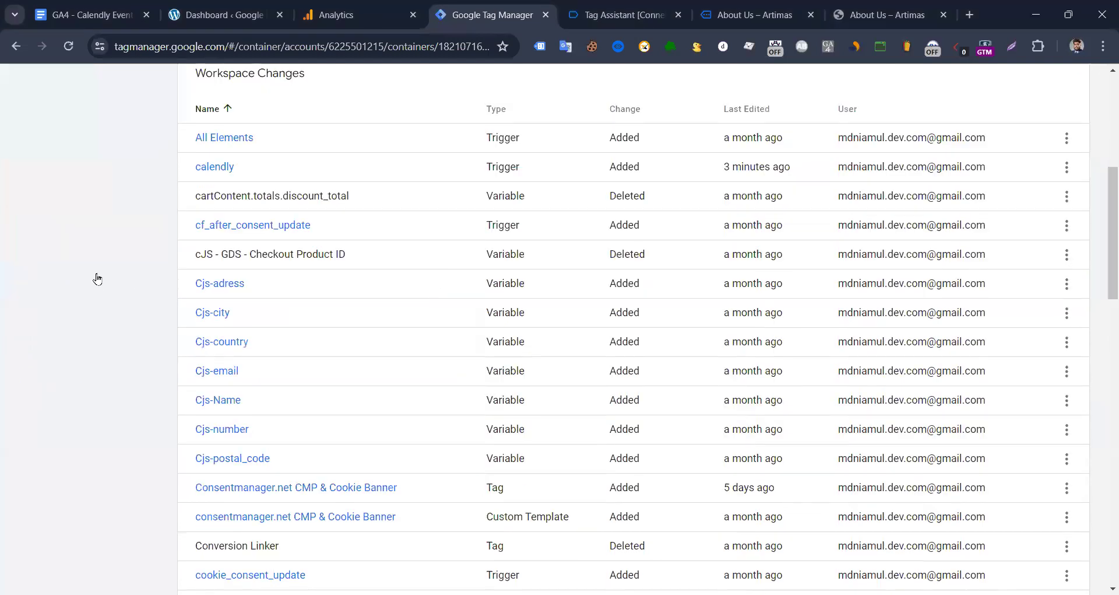
scroll(92, 277, "down", 1)
scroll(440, 347, "down", 1)
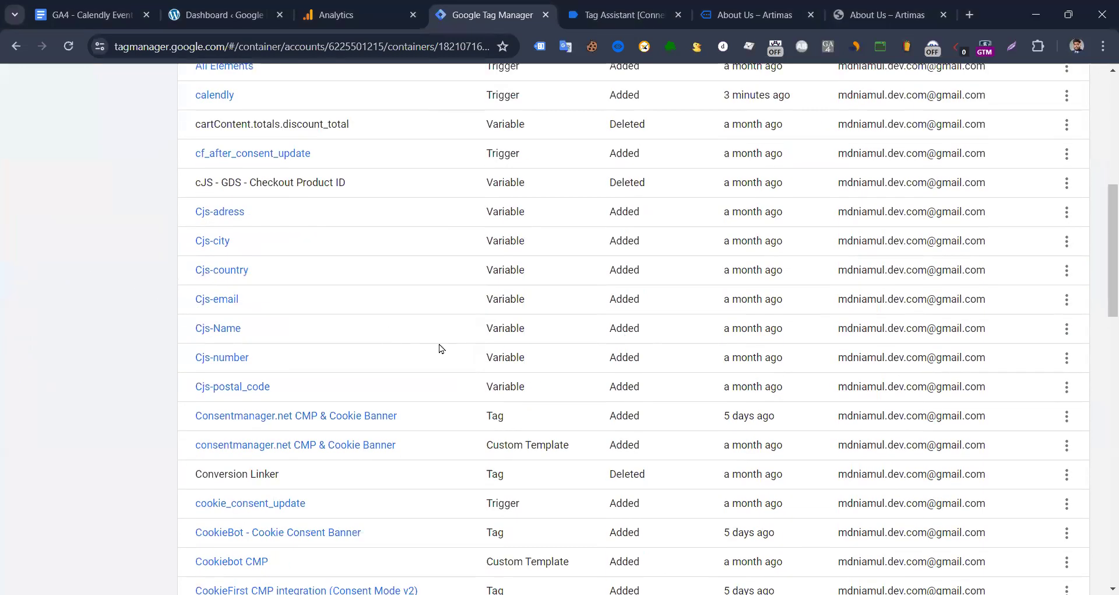
left_click(633, 438)
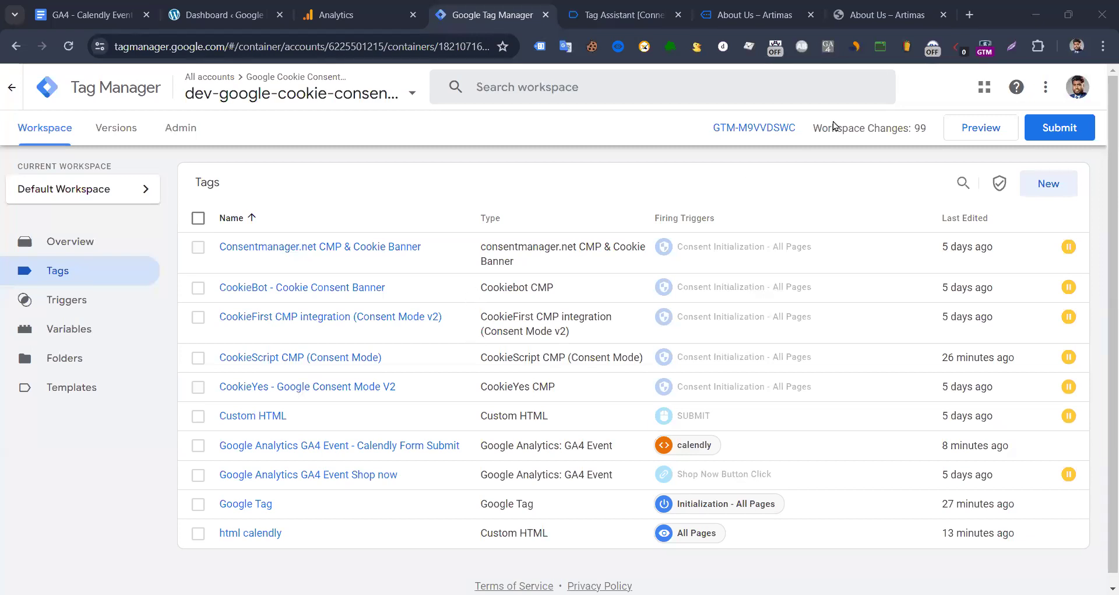
- Switch to the lock-n-stop.com - GA4 property in Google Analytics and look over its Home summary cards and recently accessed reports
key("alt+Tab")
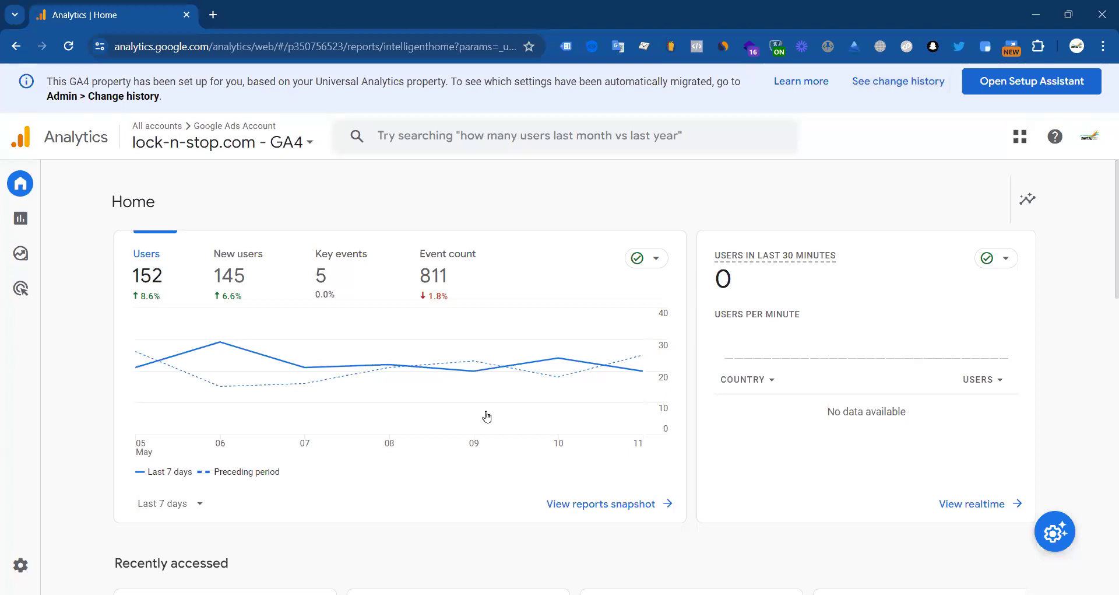
scroll(487, 415, "down", 4)
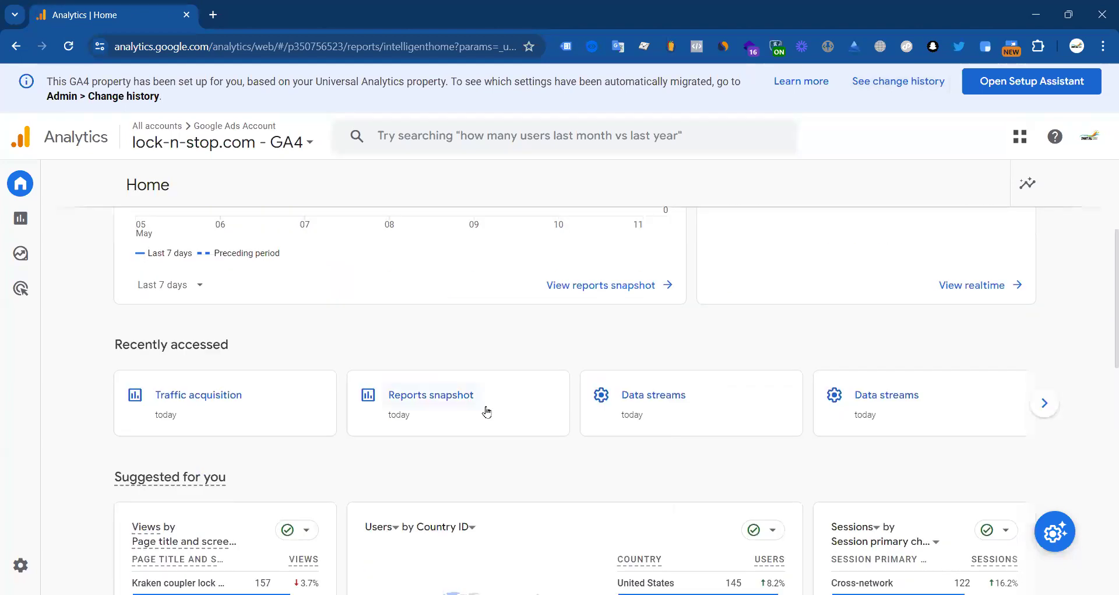
scroll(393, 331, "up", 3)
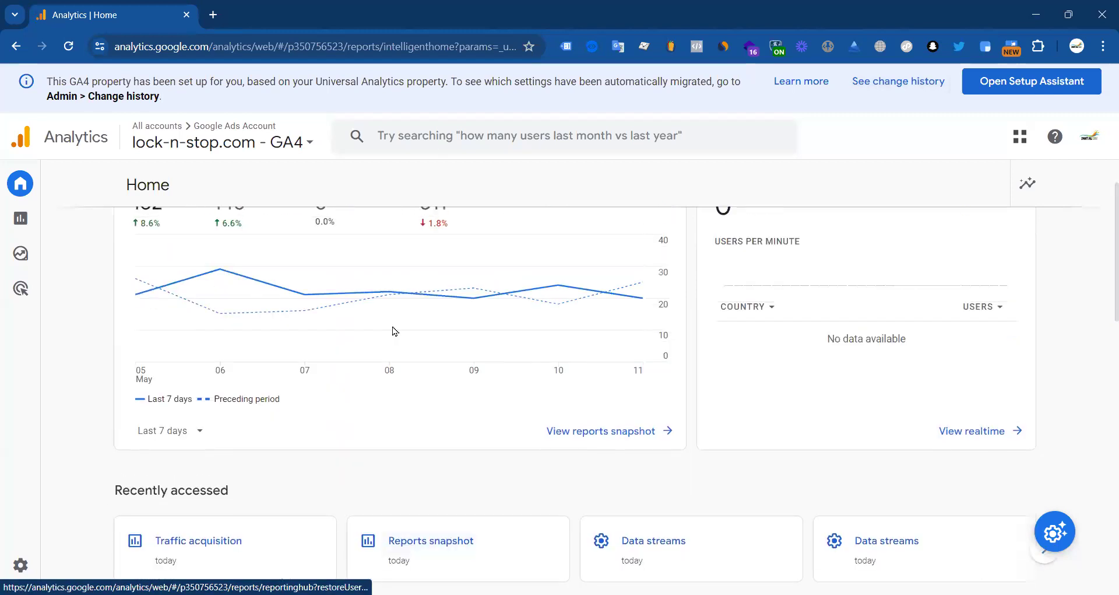
scroll(300, 295, "up", 2)
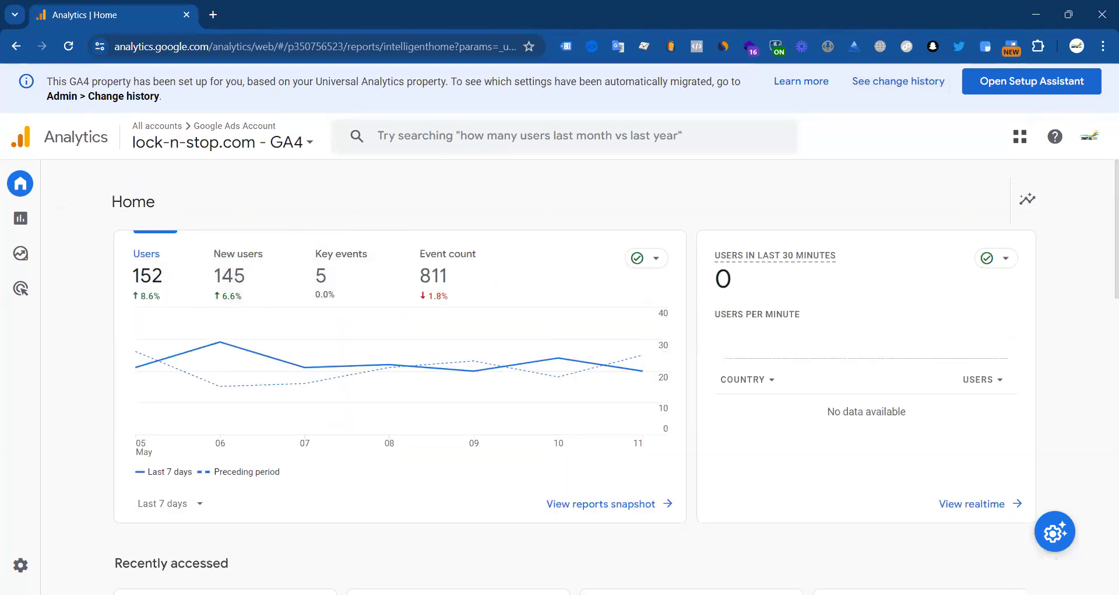